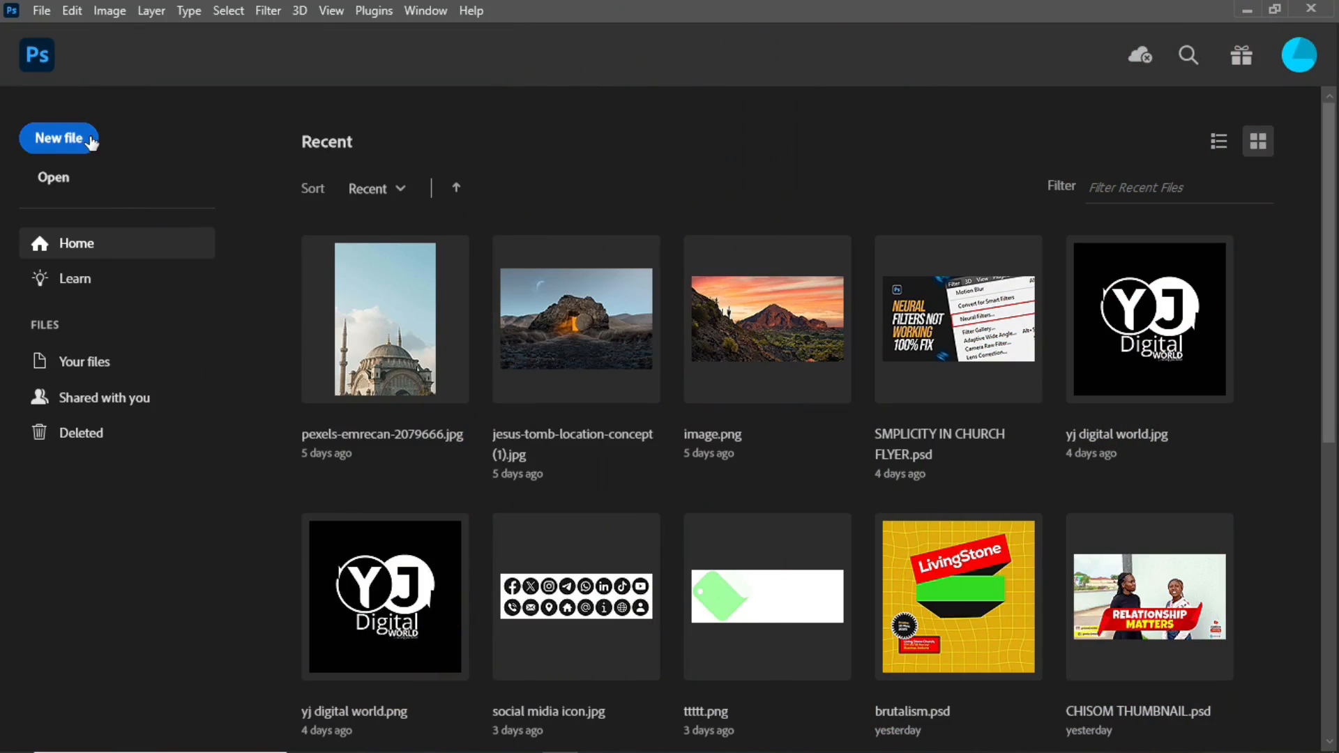
- Create a new portrait document named RAMADAN KAREEM, 1080 x 1350 pixels at 300 pixels/inch, in RGB with a white background
{"action": "left_click", "coordinate": [95, 141]}
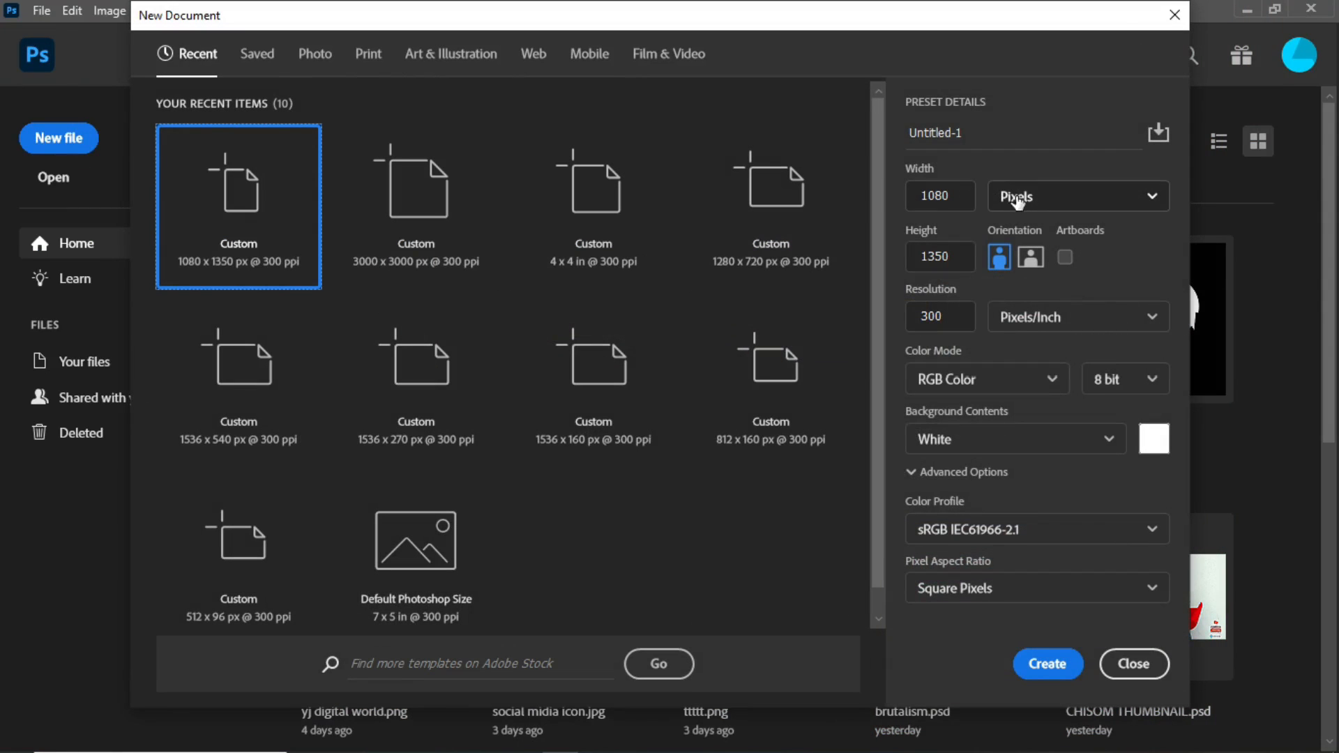
{"action": "left_click", "coordinate": [1110, 208]}
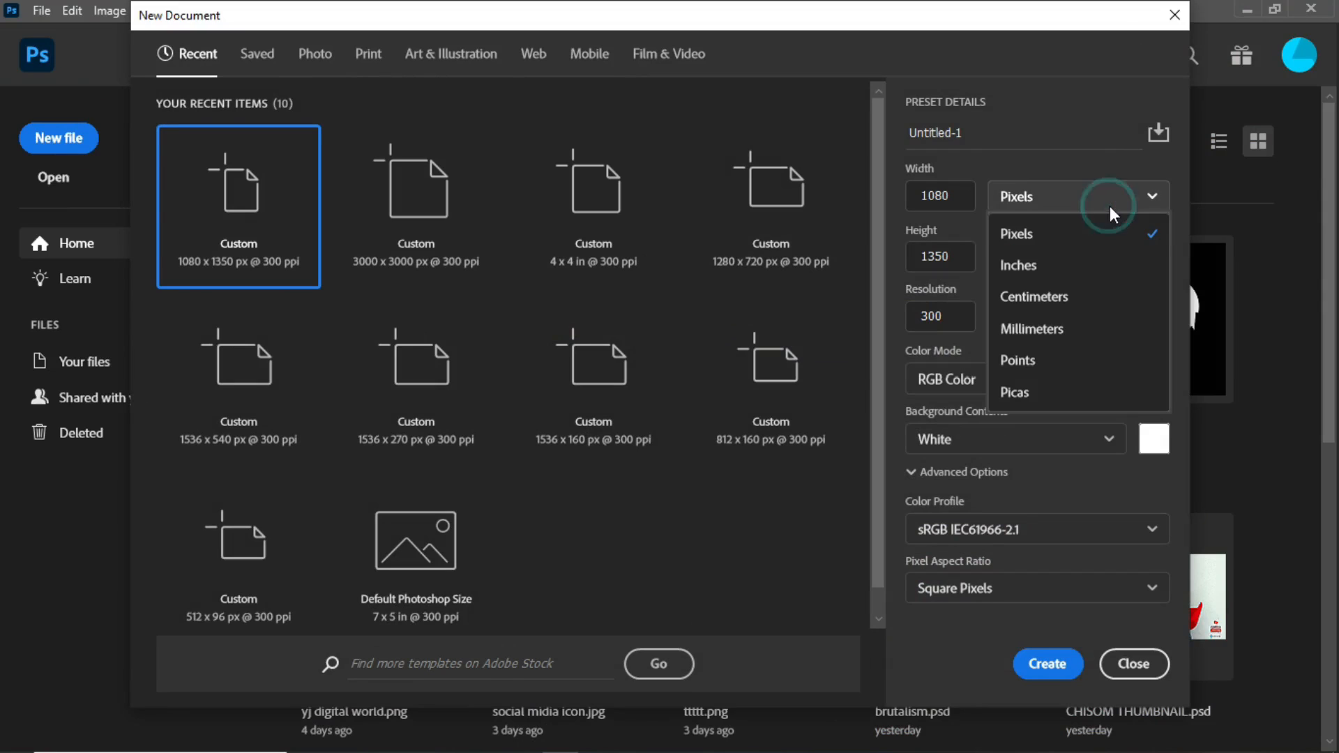
{"action": "left_click", "coordinate": [1078, 245]}
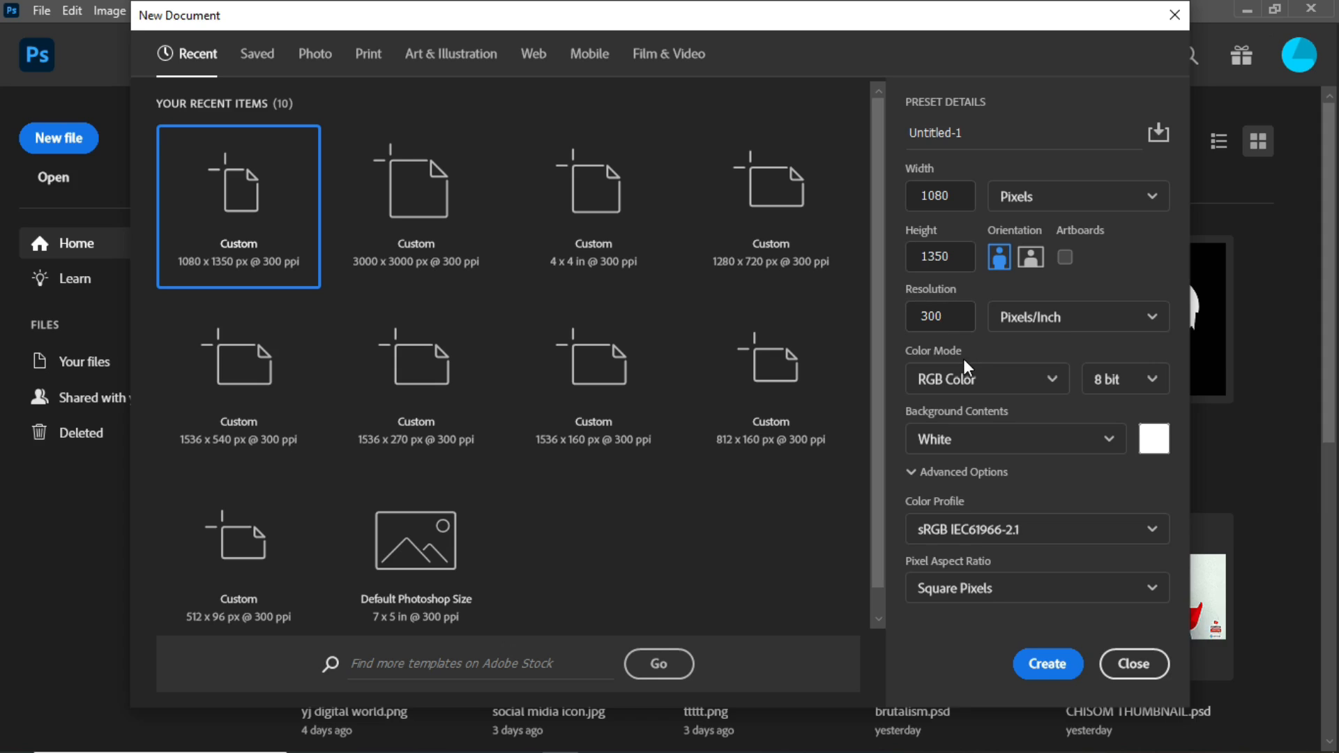
{"action": "left_click", "coordinate": [987, 128]}
{"action": "type", "text": "RAMADAN KAREEM"}
{"action": "left_click", "coordinate": [1033, 664]}
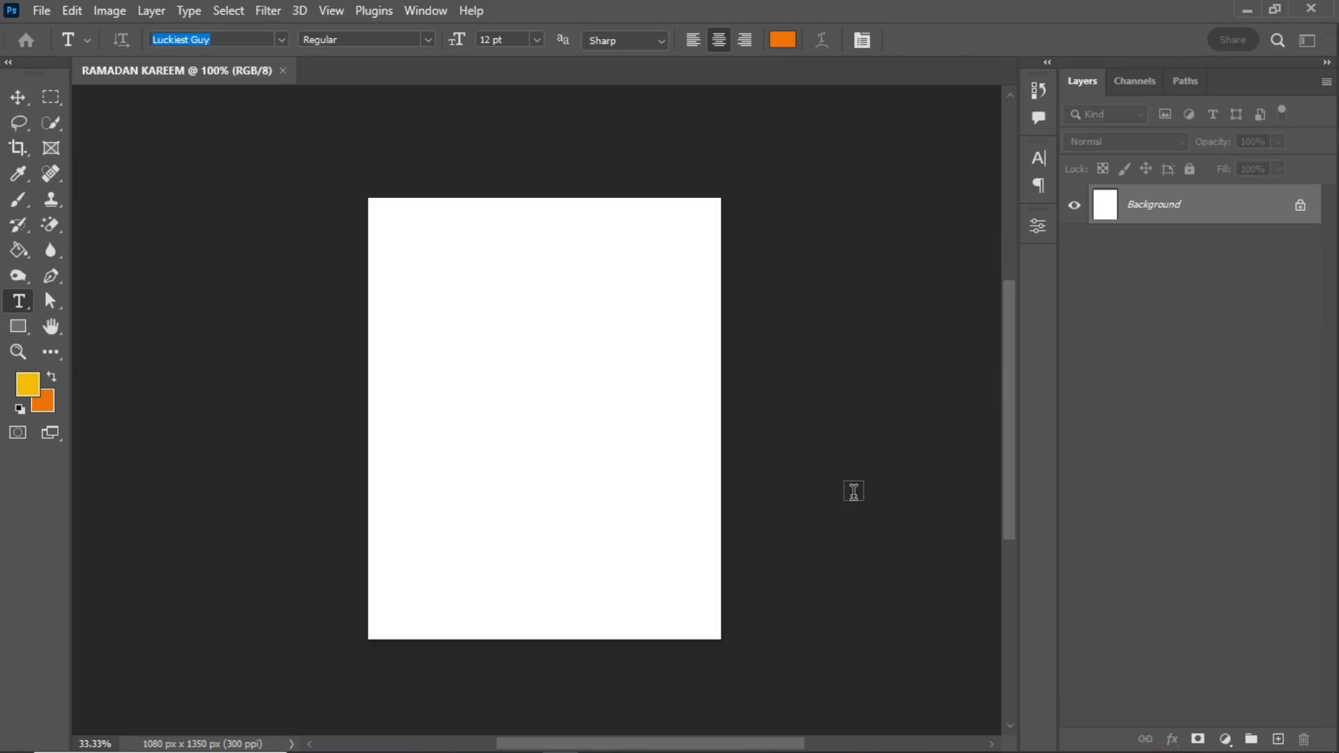
- Bring in the mosque, yellow wallpaper, eid and white fabric images as layers and hide all four
{"action": "key", "text": "ctrl+o"}
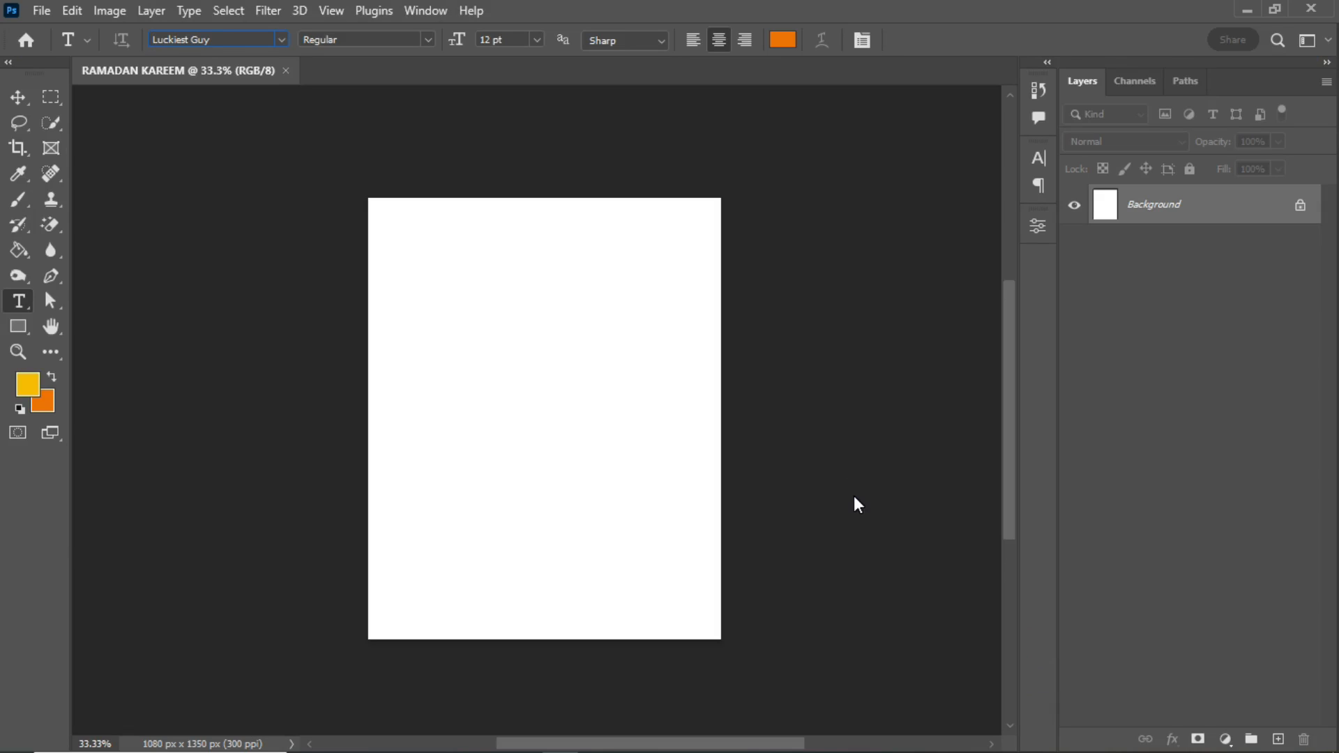
{"action": "left_click", "coordinate": [1074, 202]}
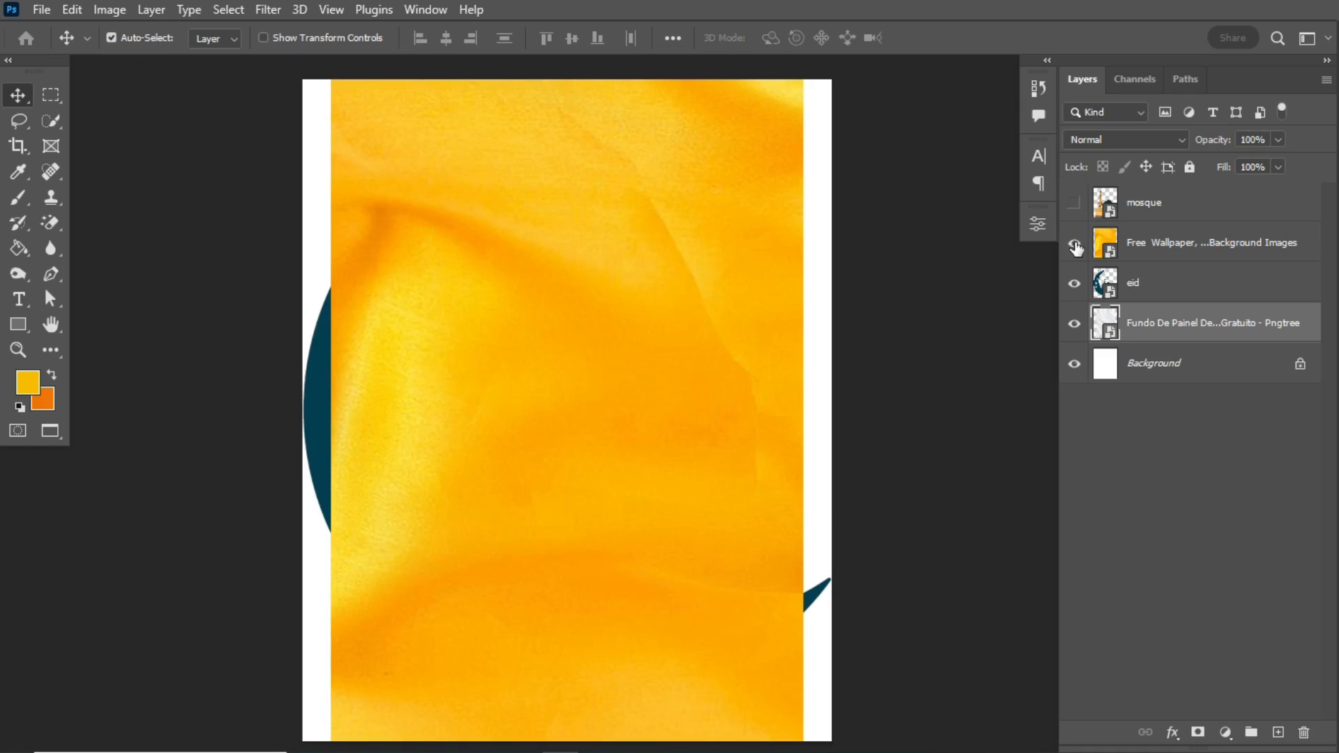
{"action": "left_click", "coordinate": [1074, 242]}
{"action": "left_click", "coordinate": [1074, 283]}
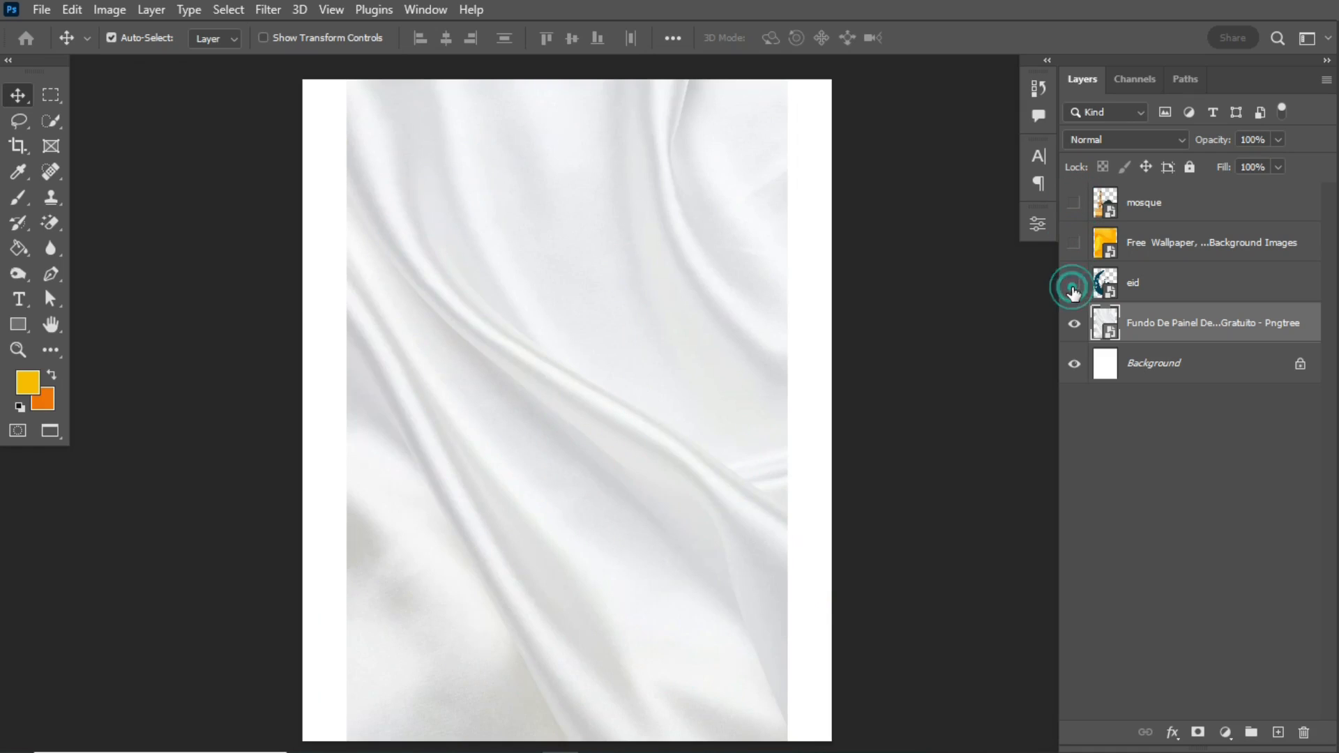
{"action": "left_click", "coordinate": [1074, 324]}
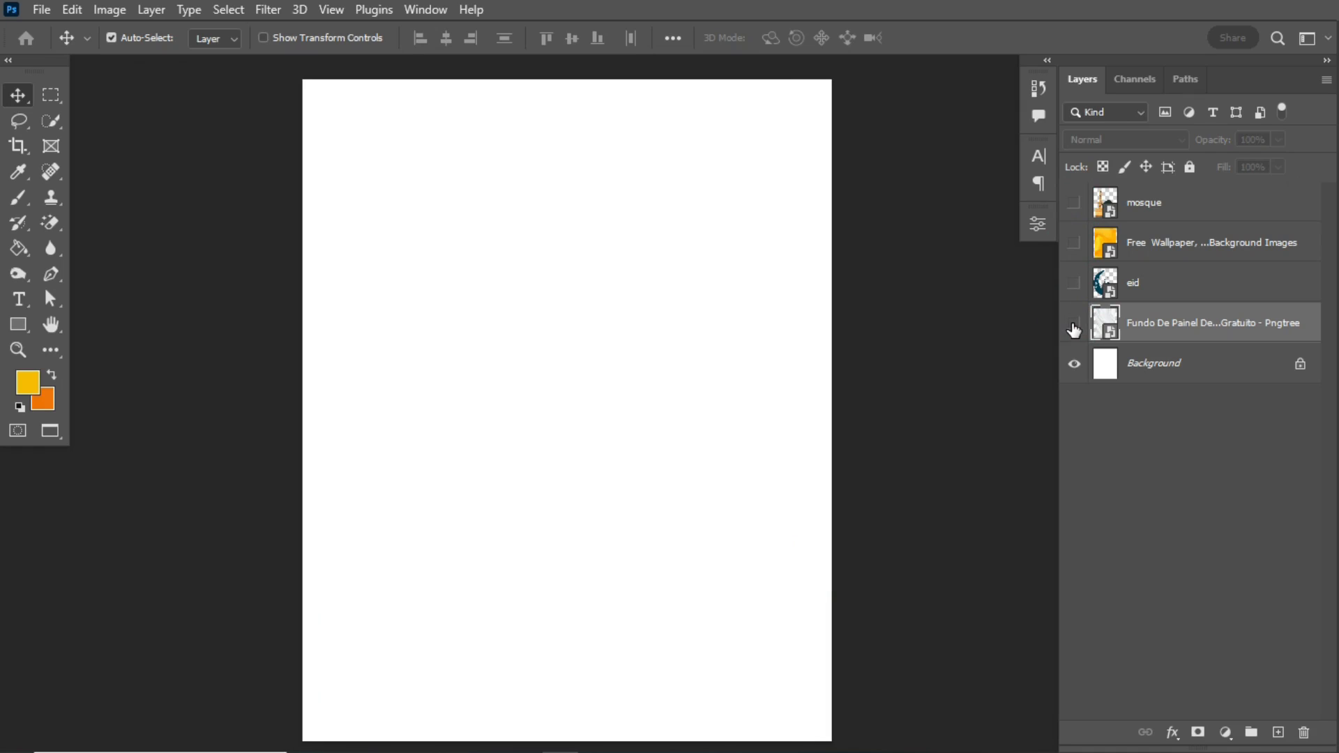
- Move the yellow wallpaper layer directly above the white fabric layer, leaving the fabric visible and the wallpaper hidden
{"action": "left_click_drag", "start_coordinate": [1199, 242], "coordinate": [1159, 309]}
{"action": "left_click", "coordinate": [1074, 283]}
{"action": "left_click", "coordinate": [1075, 324]}
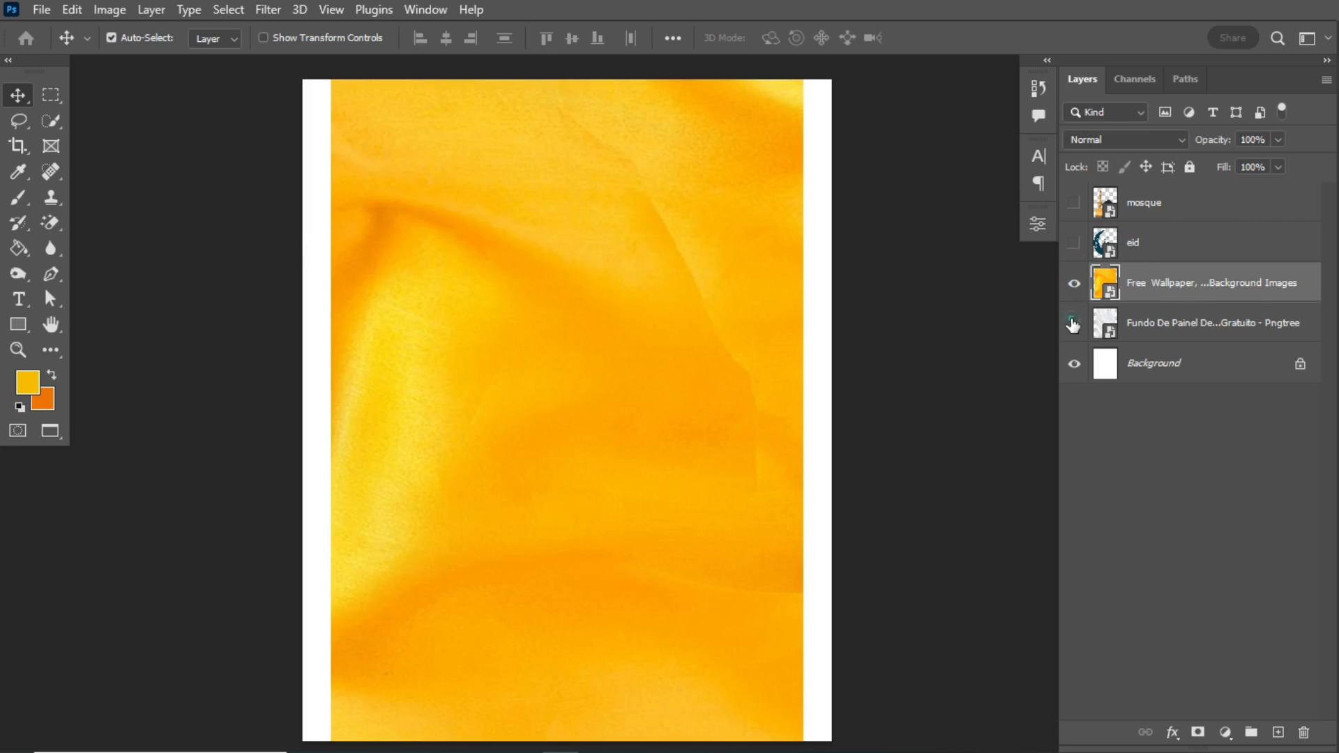
{"action": "left_click", "coordinate": [1176, 333]}
{"action": "left_click", "coordinate": [1074, 283]}
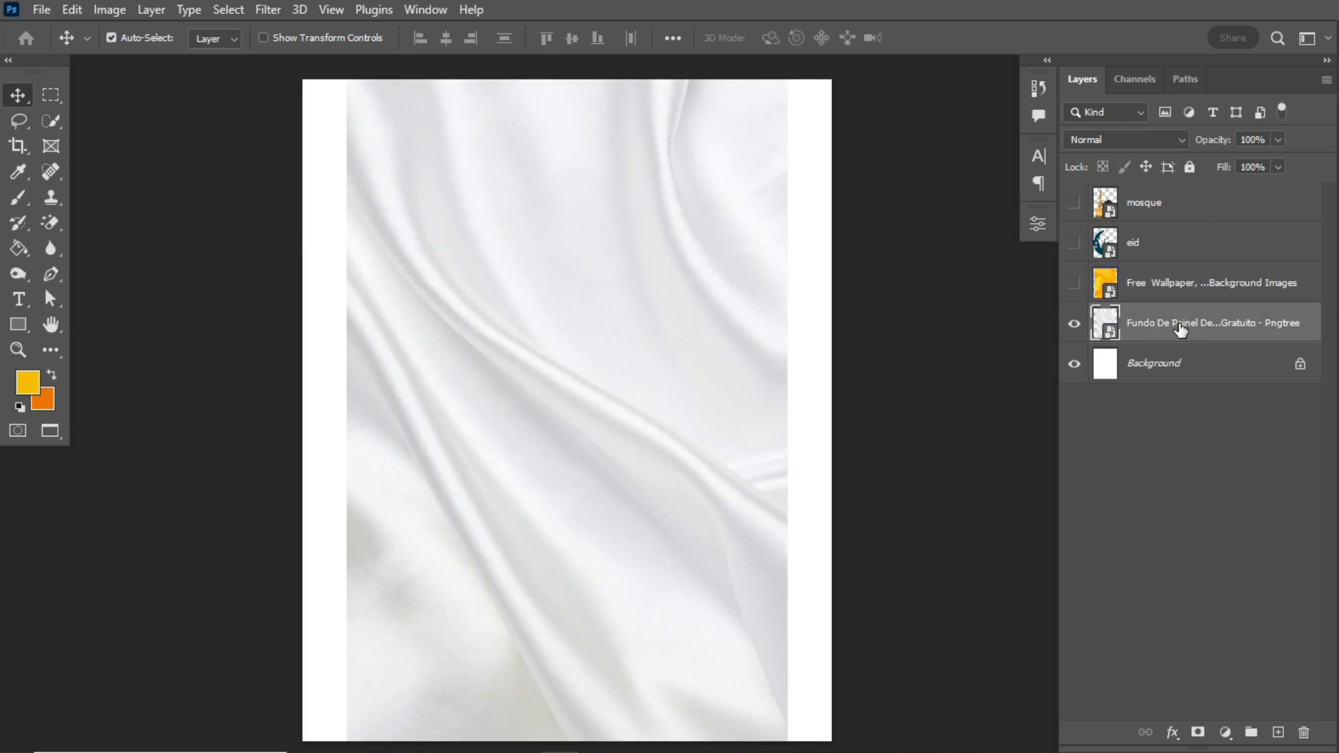
- Enlarge the white fabric image with Free Transform until it fills the full width of the canvas
{"action": "left_click", "coordinate": [1190, 332]}
{"action": "key", "text": "ctrl+t"}
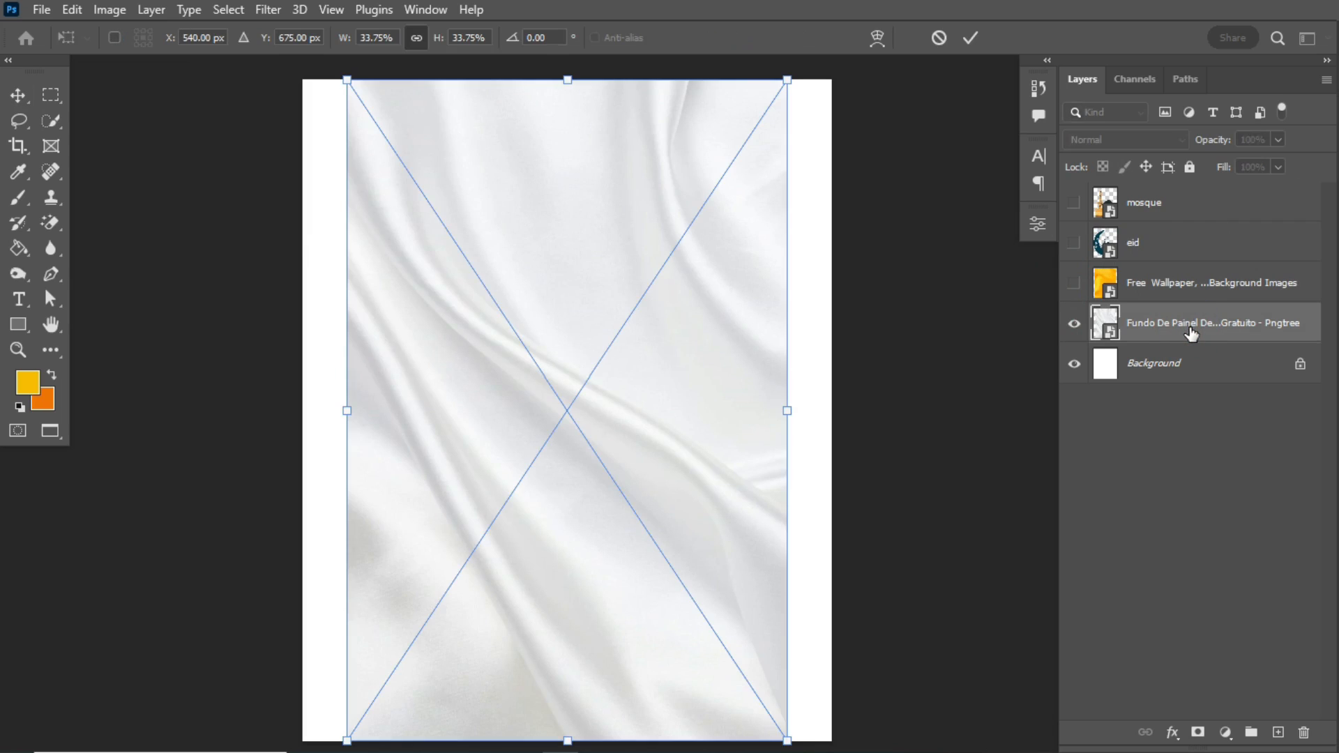
{"action": "left_click_drag", "start_coordinate": [783, 415], "coordinate": [834, 426]}
{"action": "left_click", "coordinate": [968, 37]}
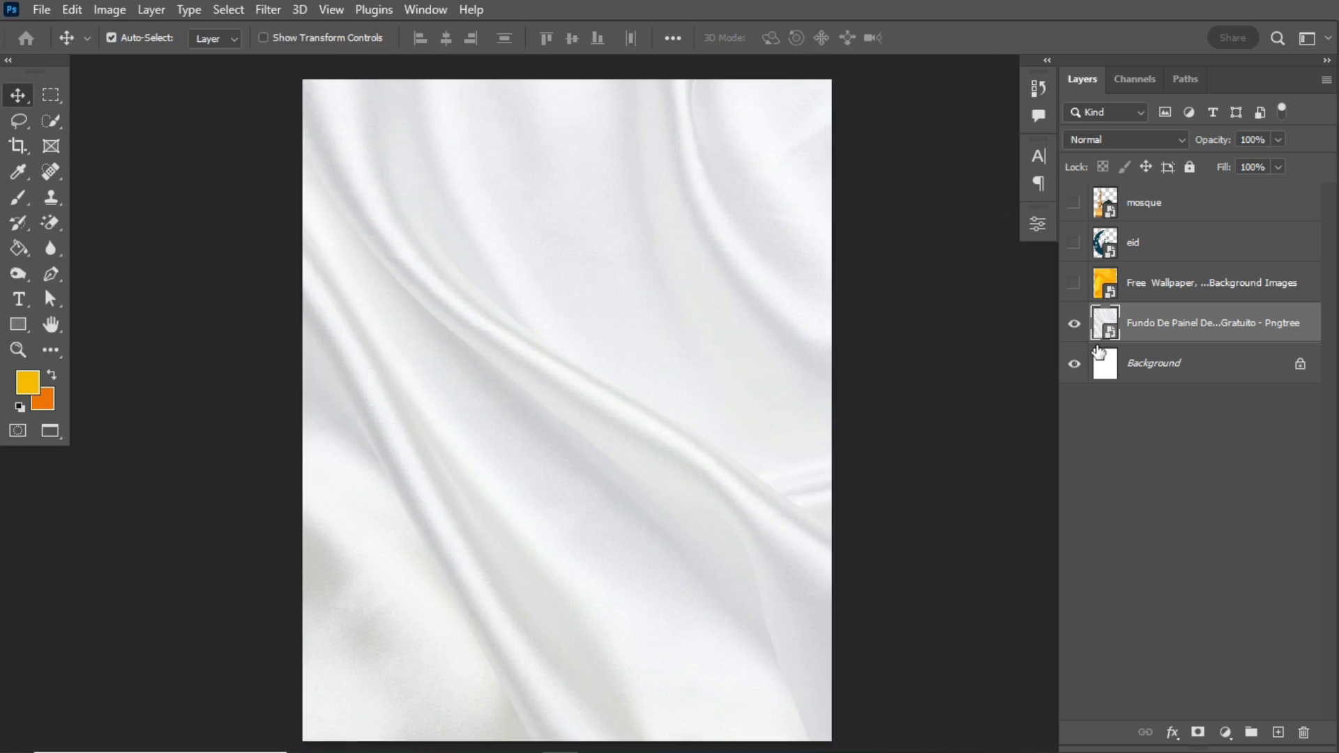
- Show the yellow wallpaper layer, scale it to 72% so it spans the canvas width, and hide it again
{"action": "left_click", "coordinate": [1166, 287]}
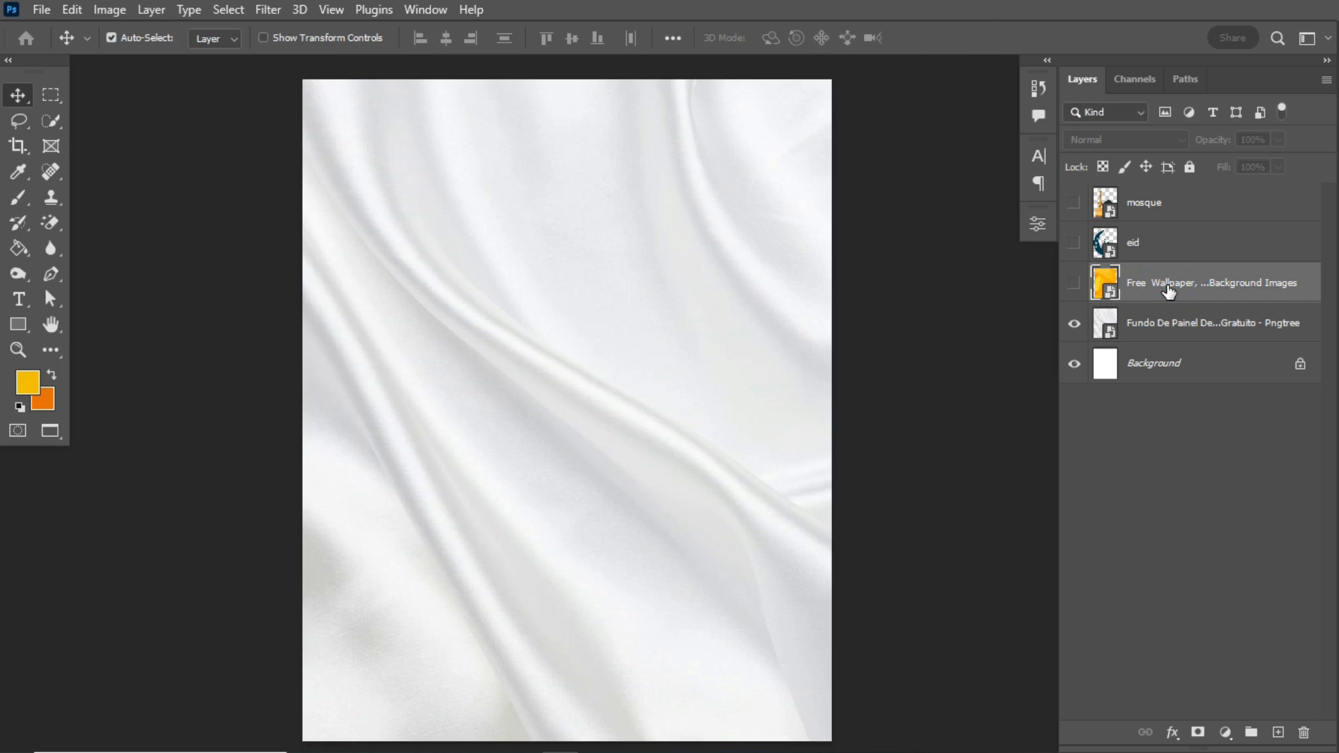
{"action": "left_click", "coordinate": [1076, 283]}
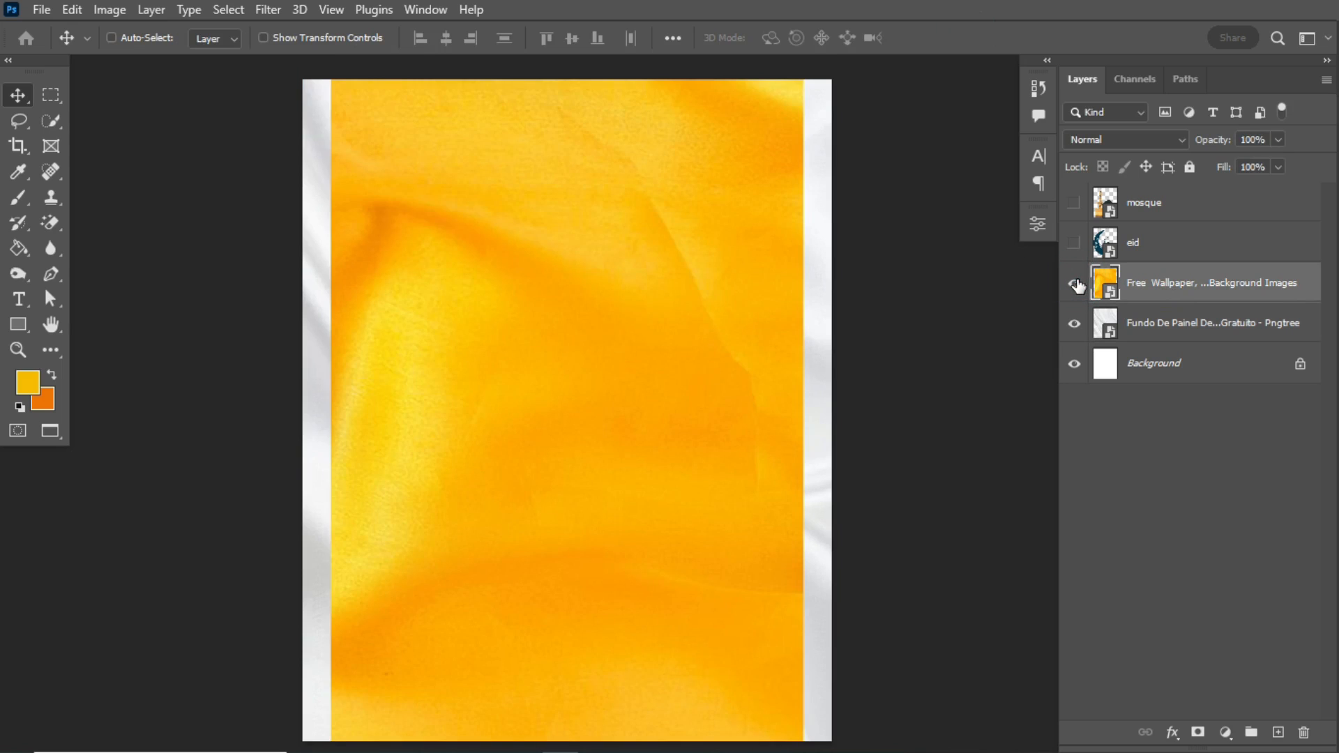
{"action": "key", "text": "ctrl+t"}
{"action": "left_click_drag", "start_coordinate": [804, 411], "coordinate": [827, 414]}
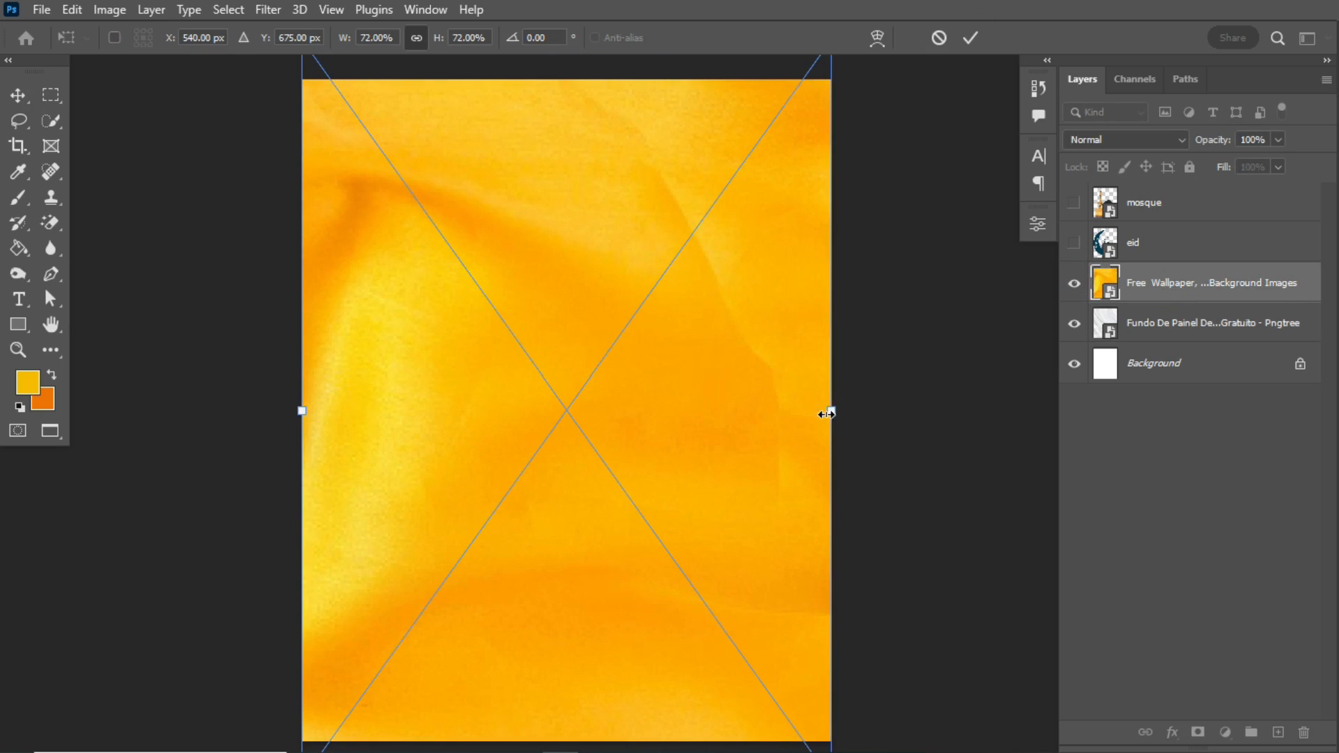
{"action": "left_click", "coordinate": [971, 38]}
{"action": "left_click", "coordinate": [1074, 285]}
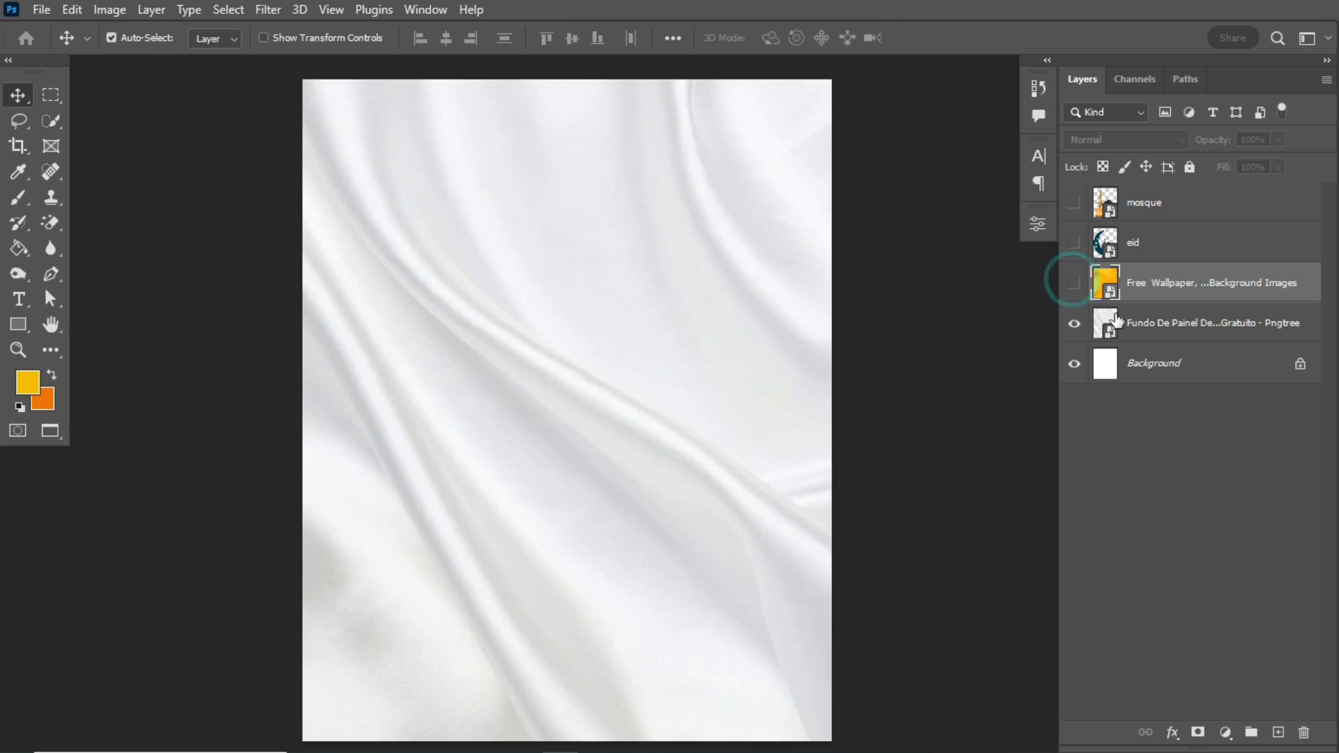
- Move the mosque layer beneath the eid layer and make it visible
{"action": "left_click", "coordinate": [1187, 330]}
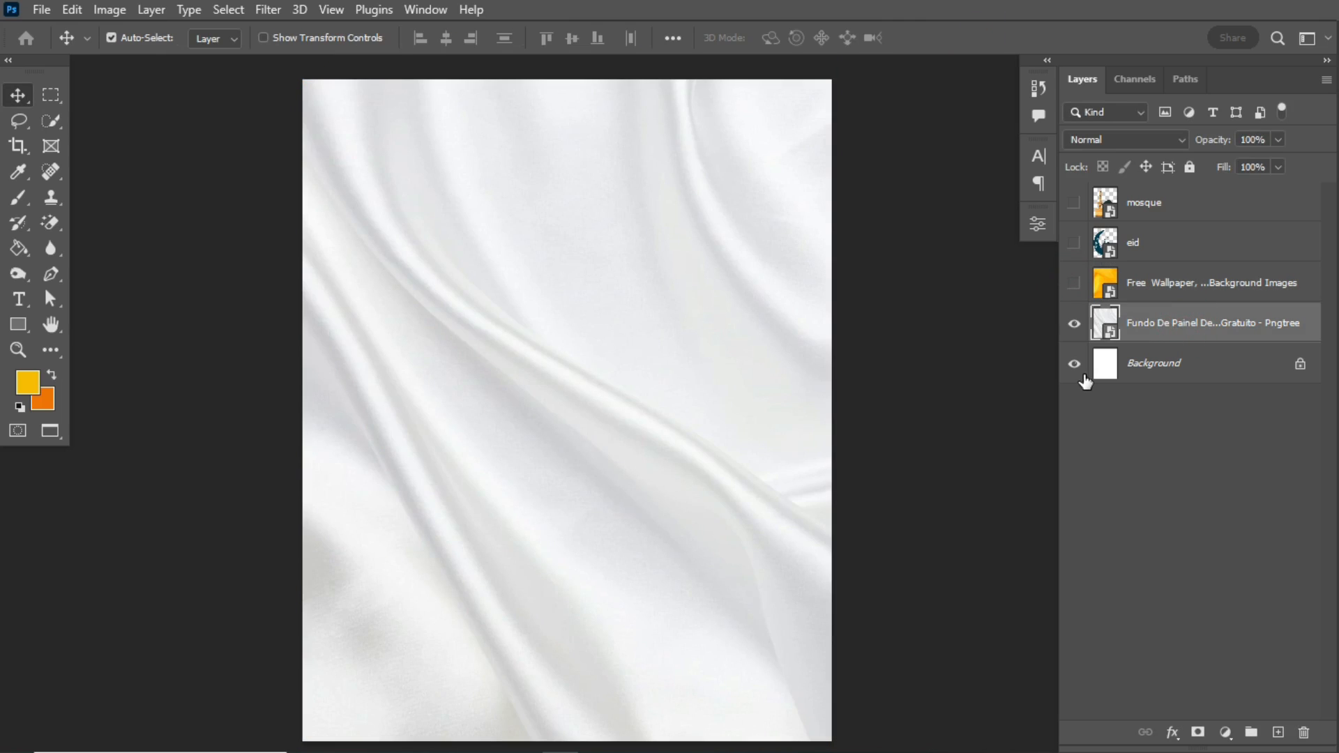
{"action": "left_click_drag", "start_coordinate": [1152, 202], "coordinate": [1153, 238]}
{"action": "left_click", "coordinate": [1074, 243]}
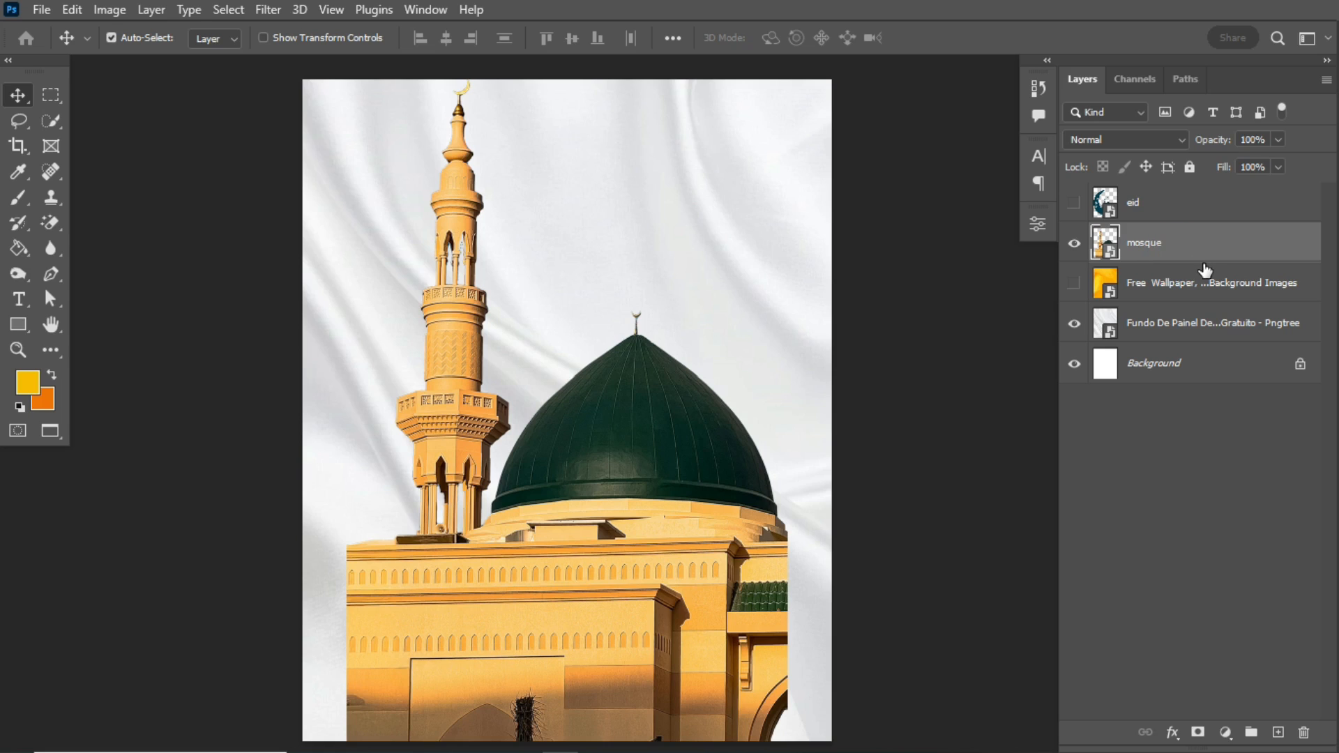
- Convert the mosque layer to a smart object, then scale it to about 74% in the canvas's lower-left corner
{"action": "right_click", "coordinate": [1238, 256]}
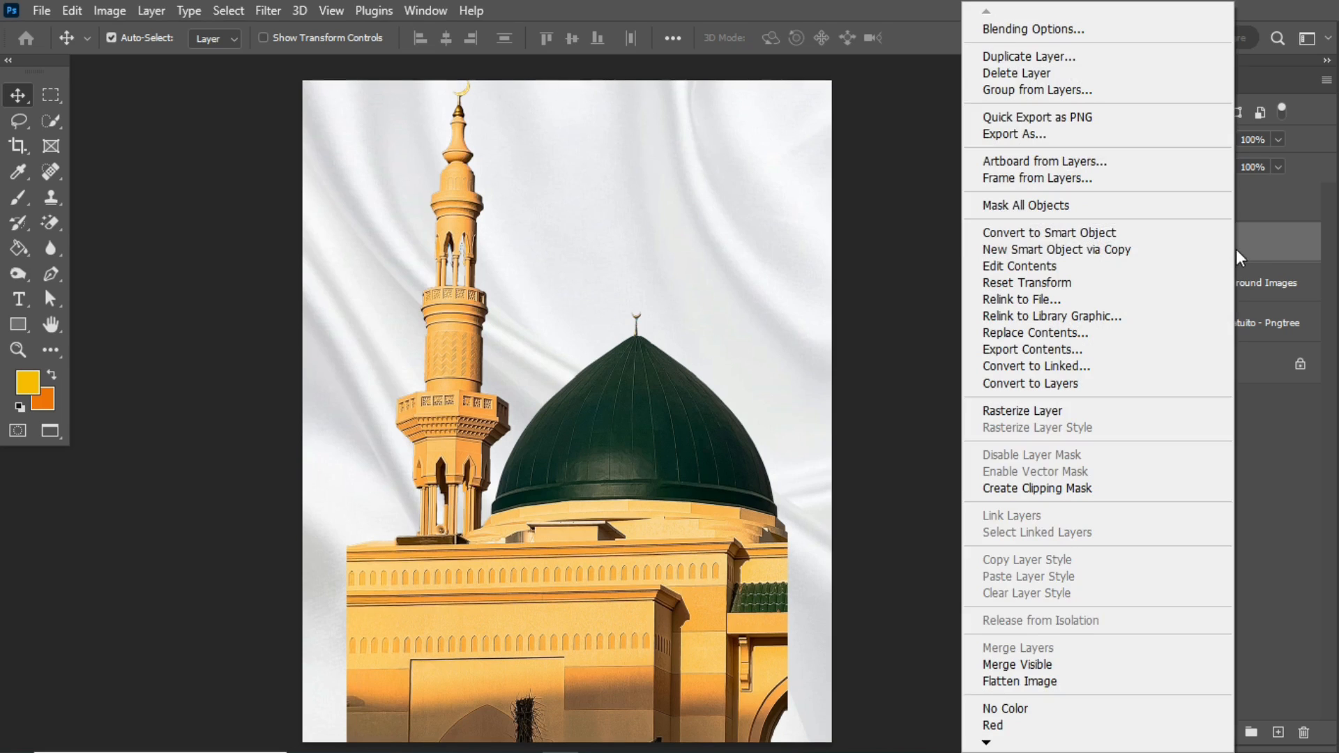
{"action": "left_click", "coordinate": [1152, 235]}
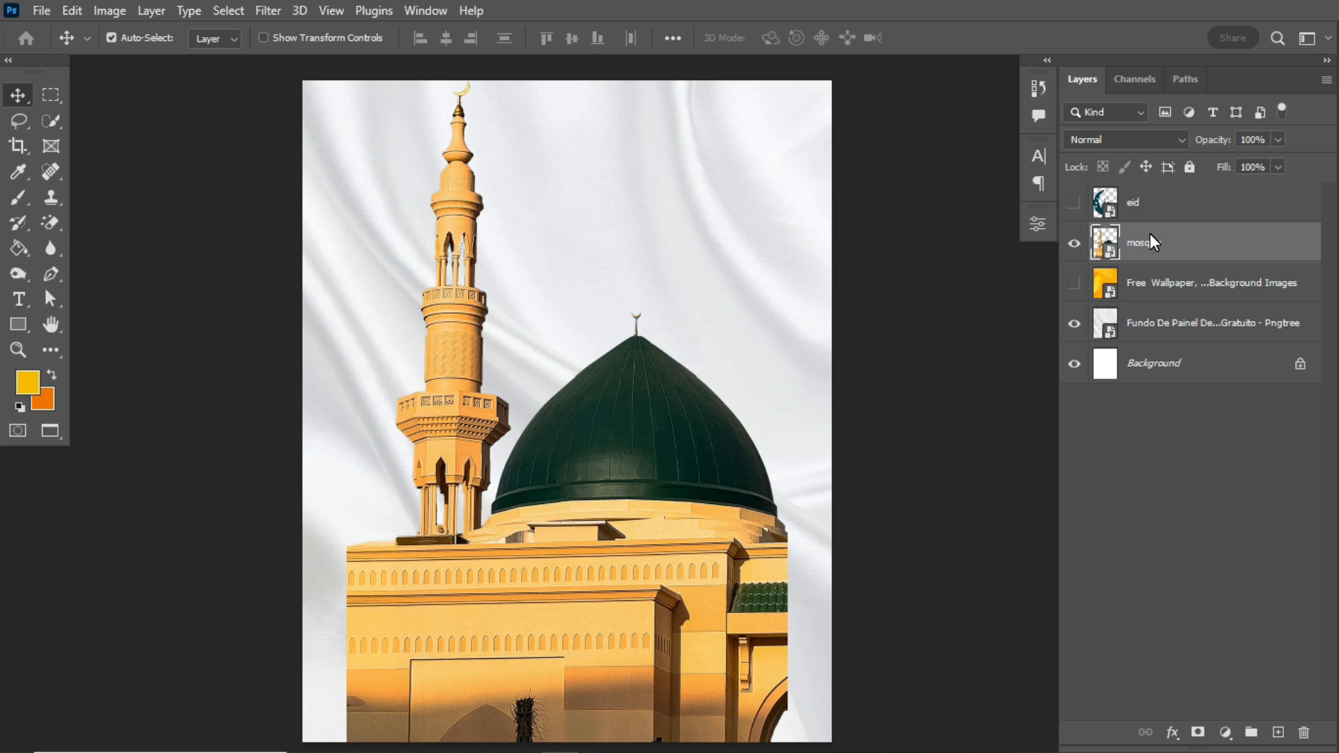
{"action": "key", "text": "ctrl+t"}
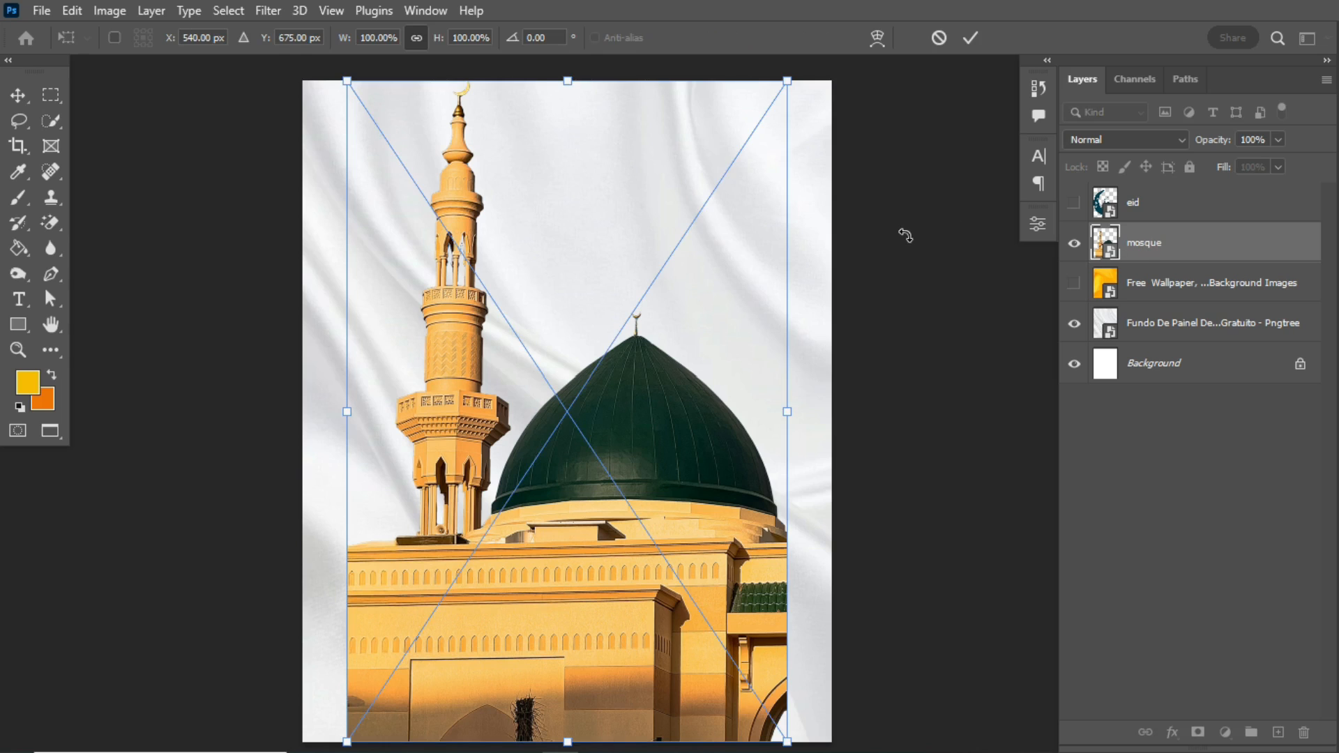
{"action": "left_click_drag", "start_coordinate": [654, 347], "coordinate": [587, 475]}
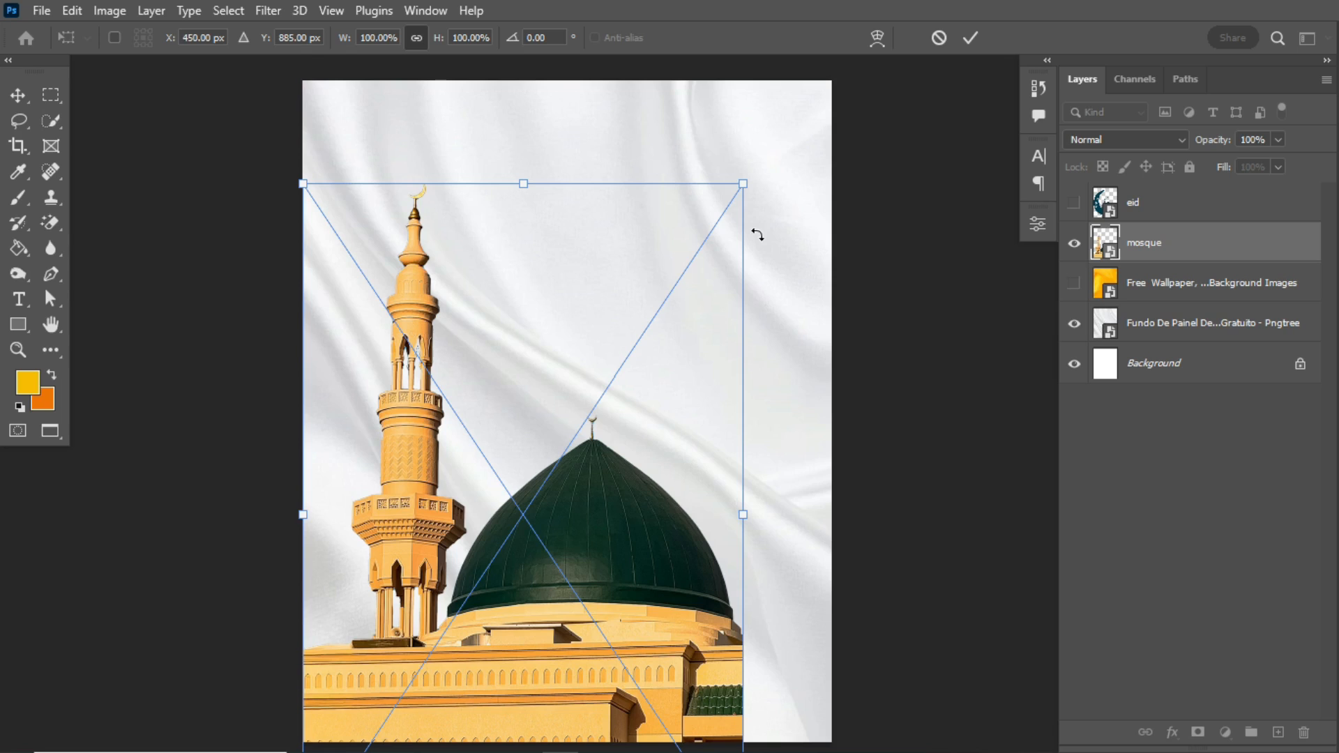
{"action": "left_click_drag", "start_coordinate": [744, 184], "coordinate": [629, 361]}
{"action": "left_click_drag", "start_coordinate": [545, 601], "coordinate": [547, 506]}
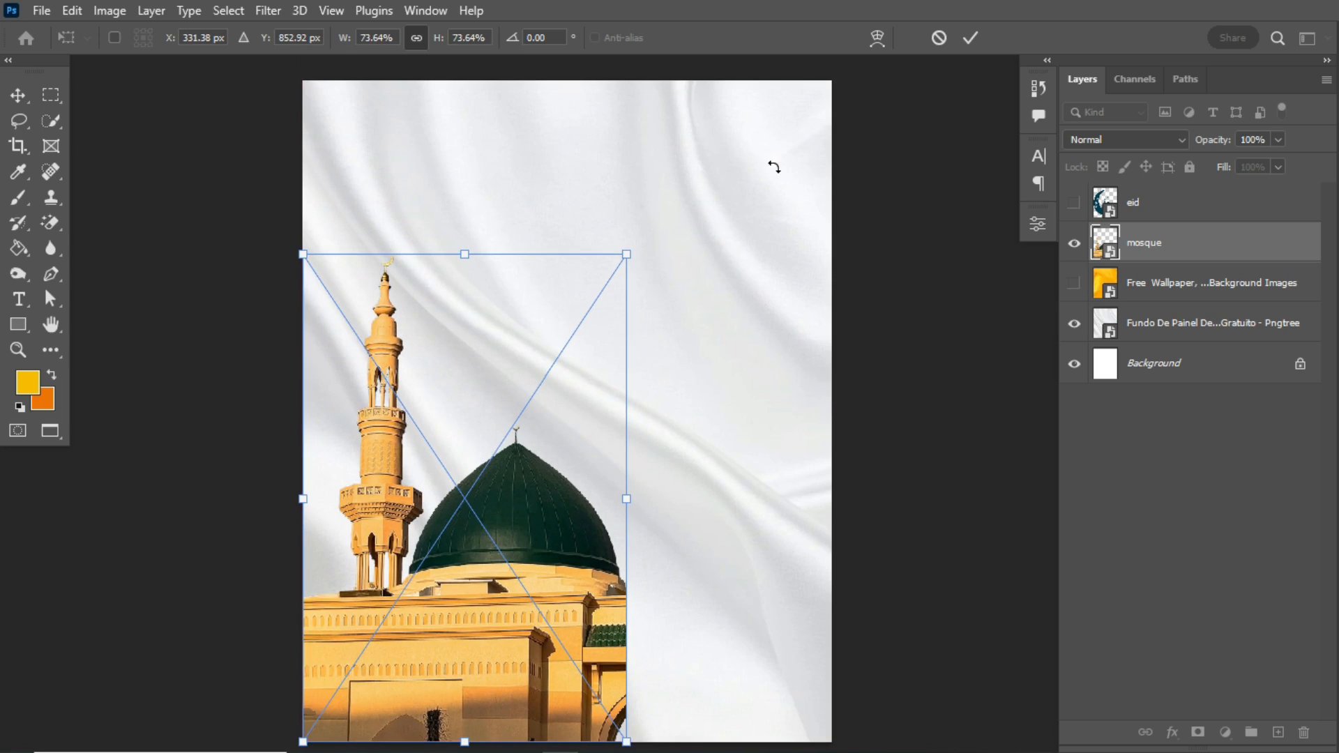
{"action": "left_click", "coordinate": [970, 37]}
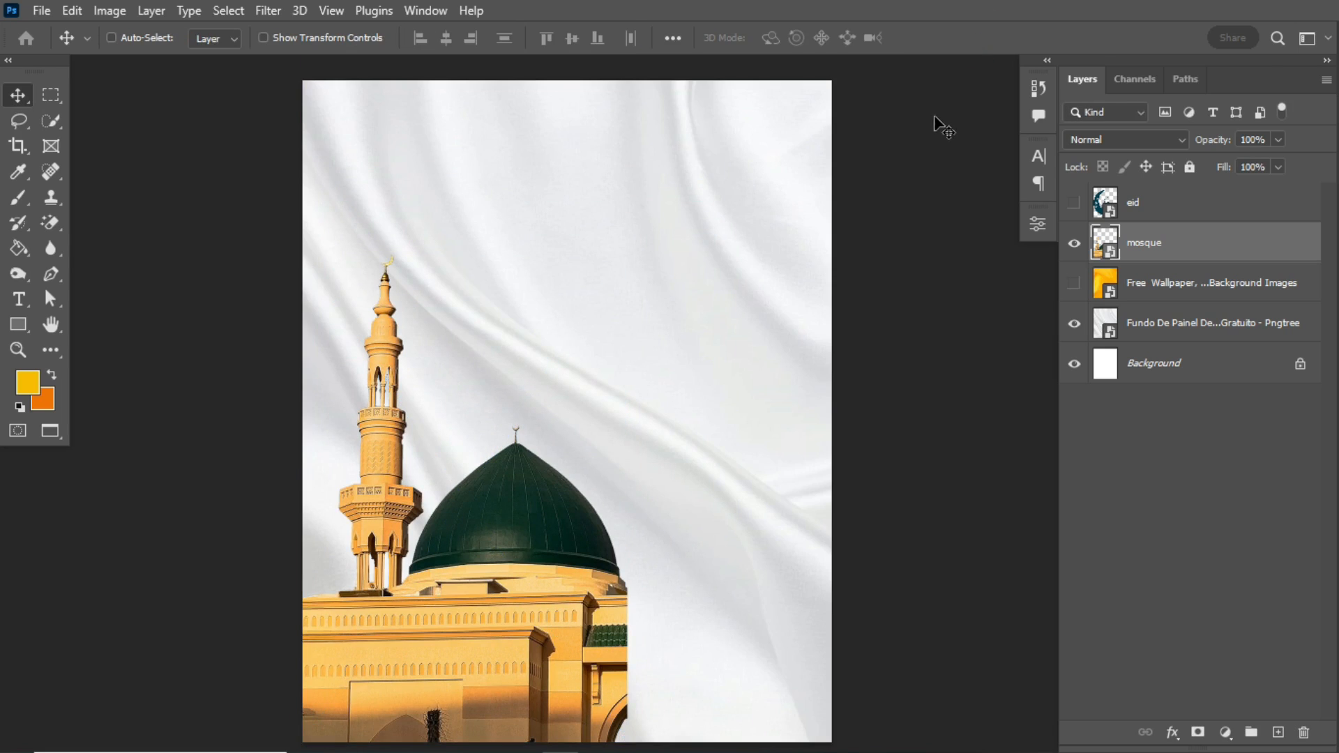
- Duplicate the mosque layer, flip the copy horizontally and place it flush against the original's right edge
{"action": "key", "text": "ctrl+j"}
{"action": "key", "text": "ctrl+t"}
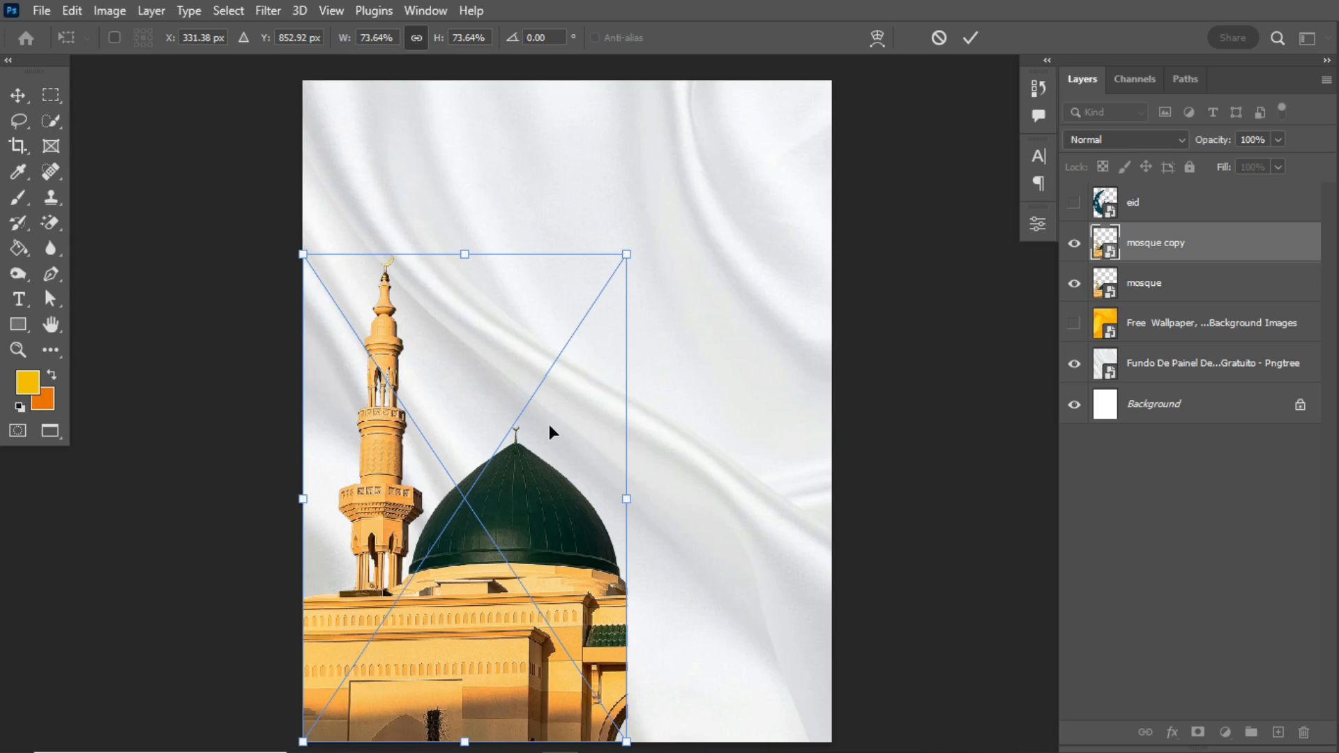
{"action": "right_click", "coordinate": [544, 512]}
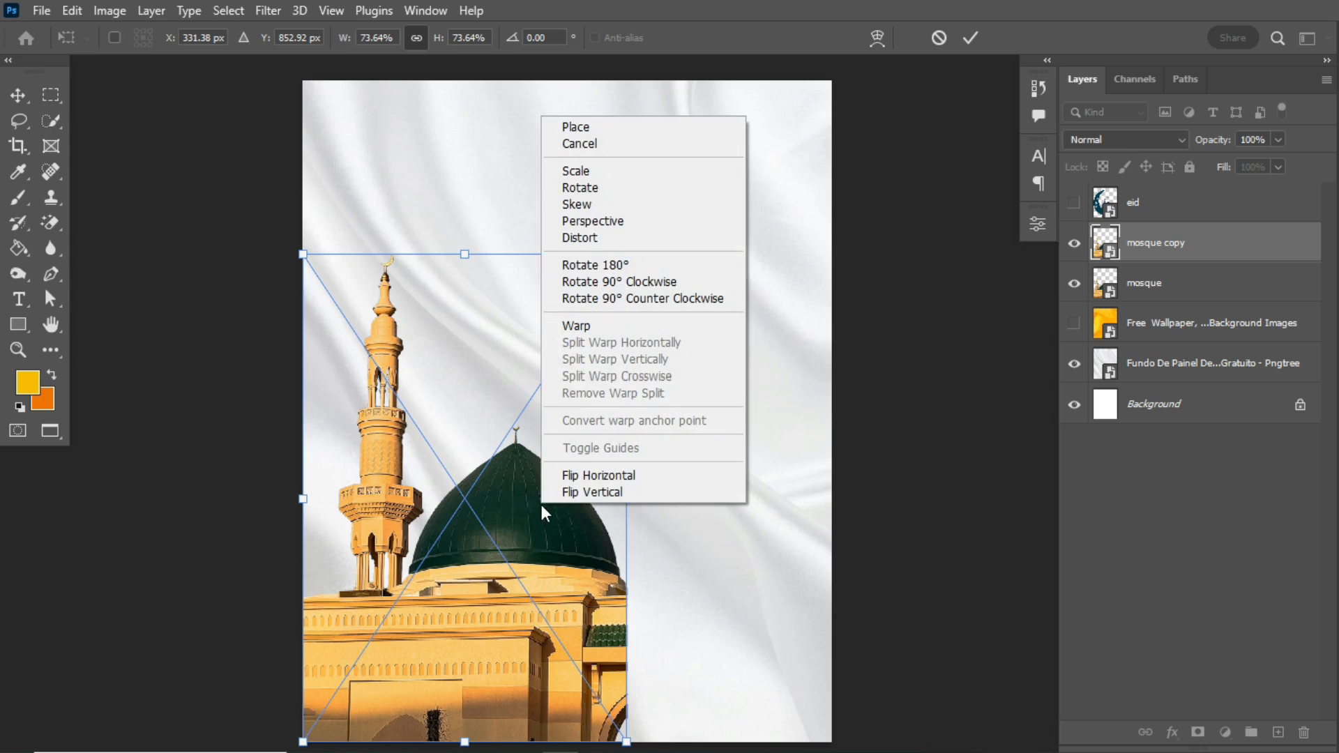
{"action": "left_click", "coordinate": [641, 475]}
{"action": "left_click_drag", "start_coordinate": [703, 585], "coordinate": [759, 585]}
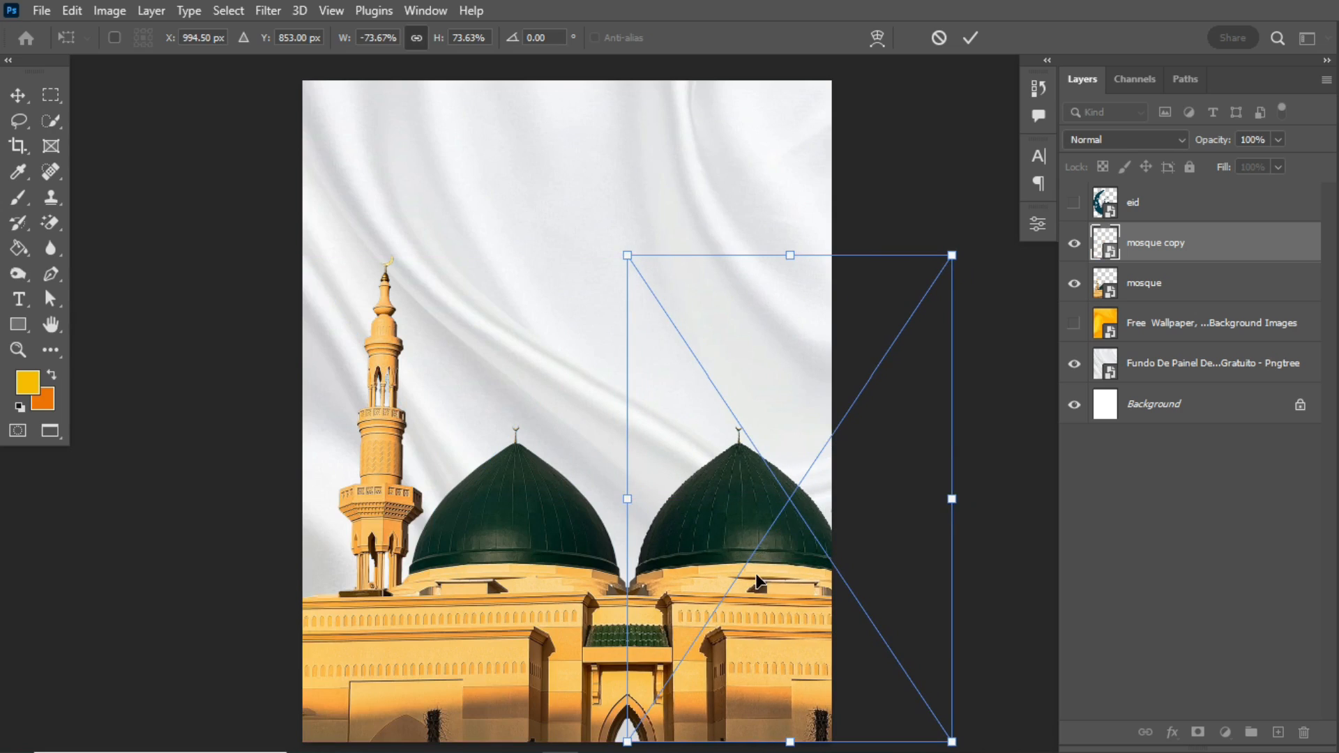
{"action": "key", "text": "Return"}
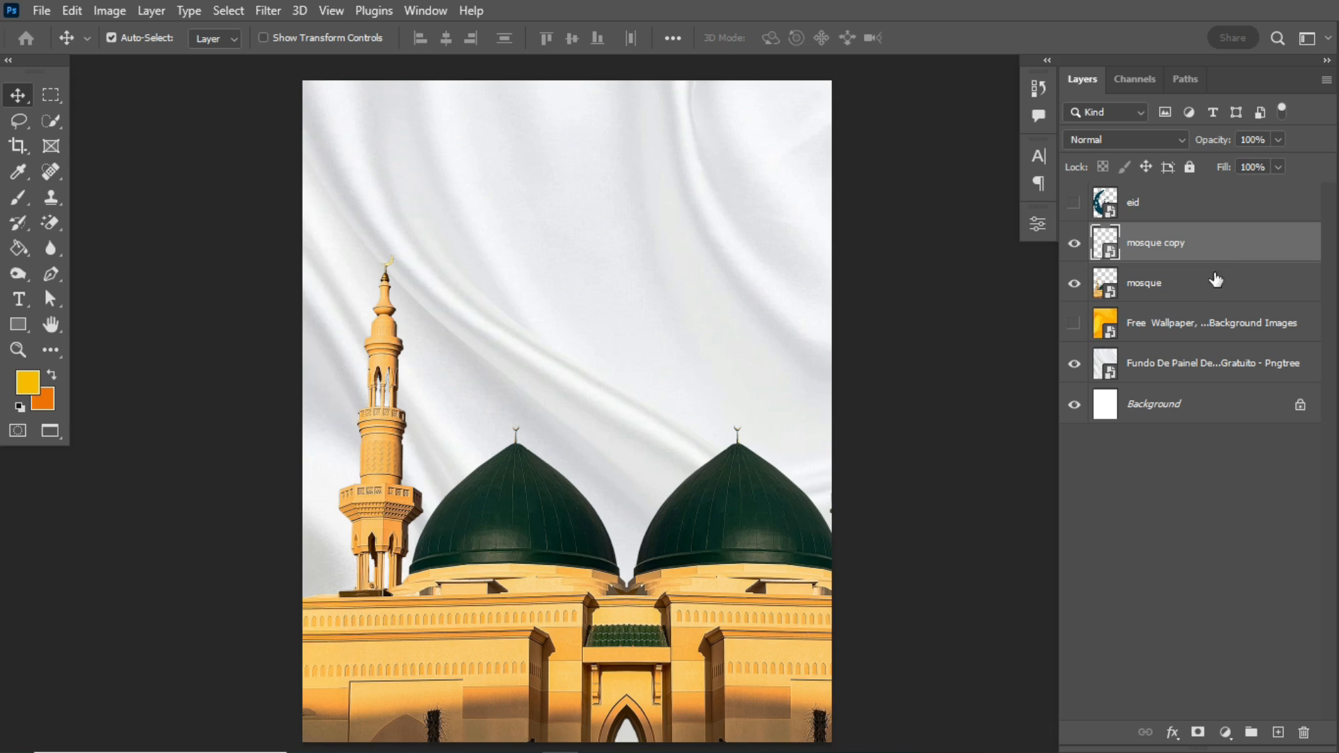
- Merge the mosque and its mirrored copy into one layer and convert the result to a smart object
{"action": "left_click", "coordinate": [1212, 288]}
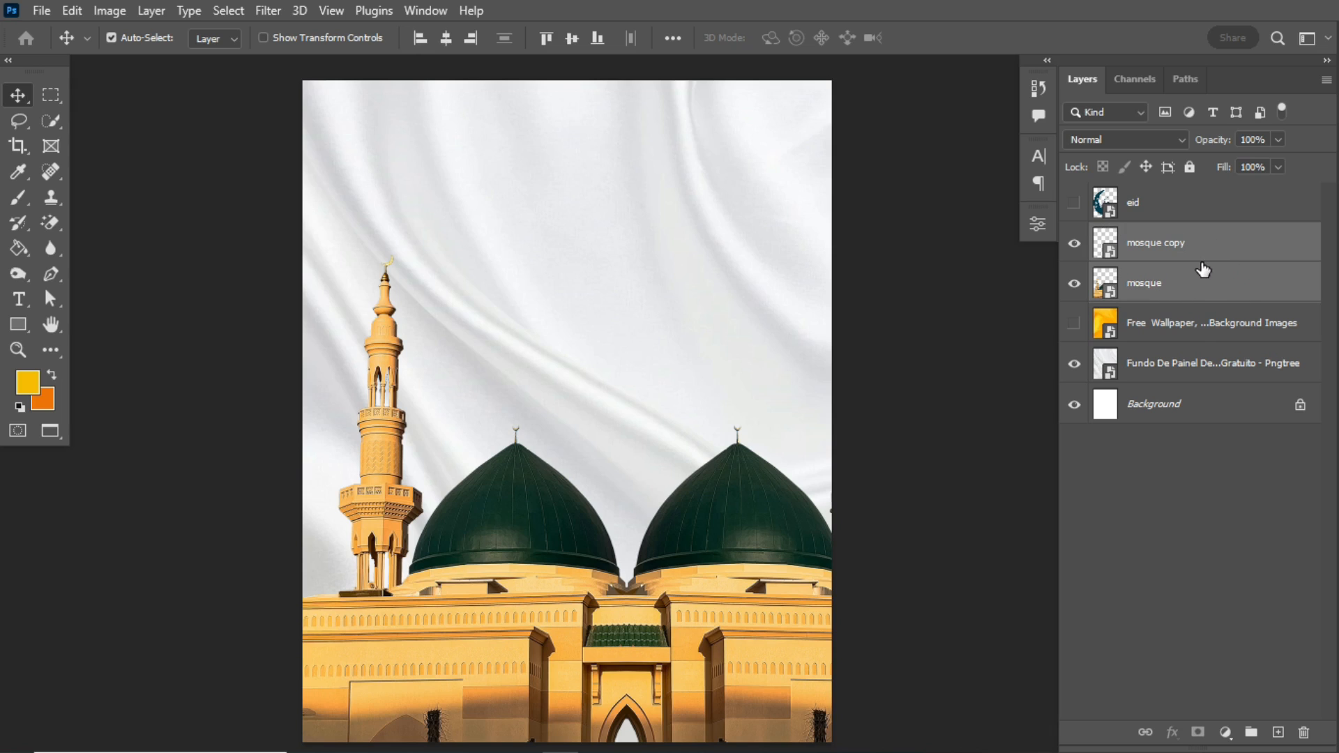
{"action": "right_click", "coordinate": [1204, 270]}
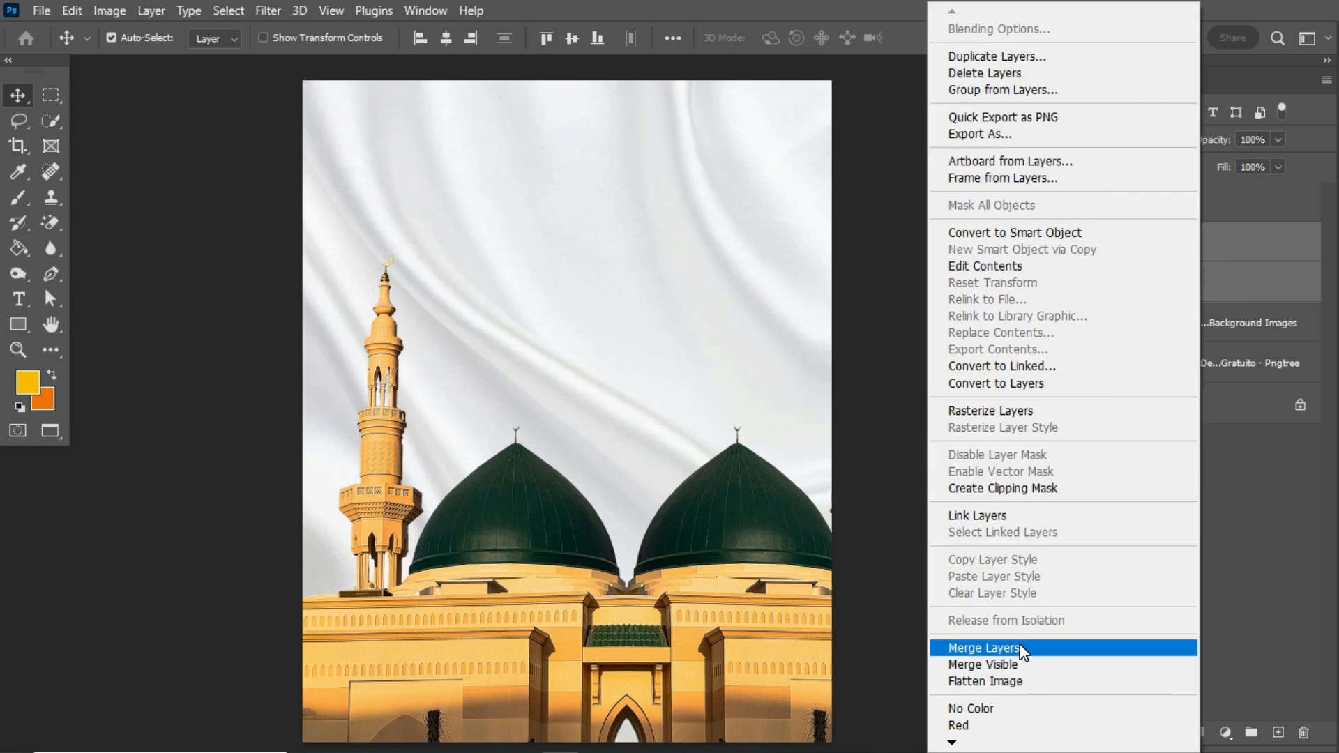
{"action": "left_click", "coordinate": [1020, 648]}
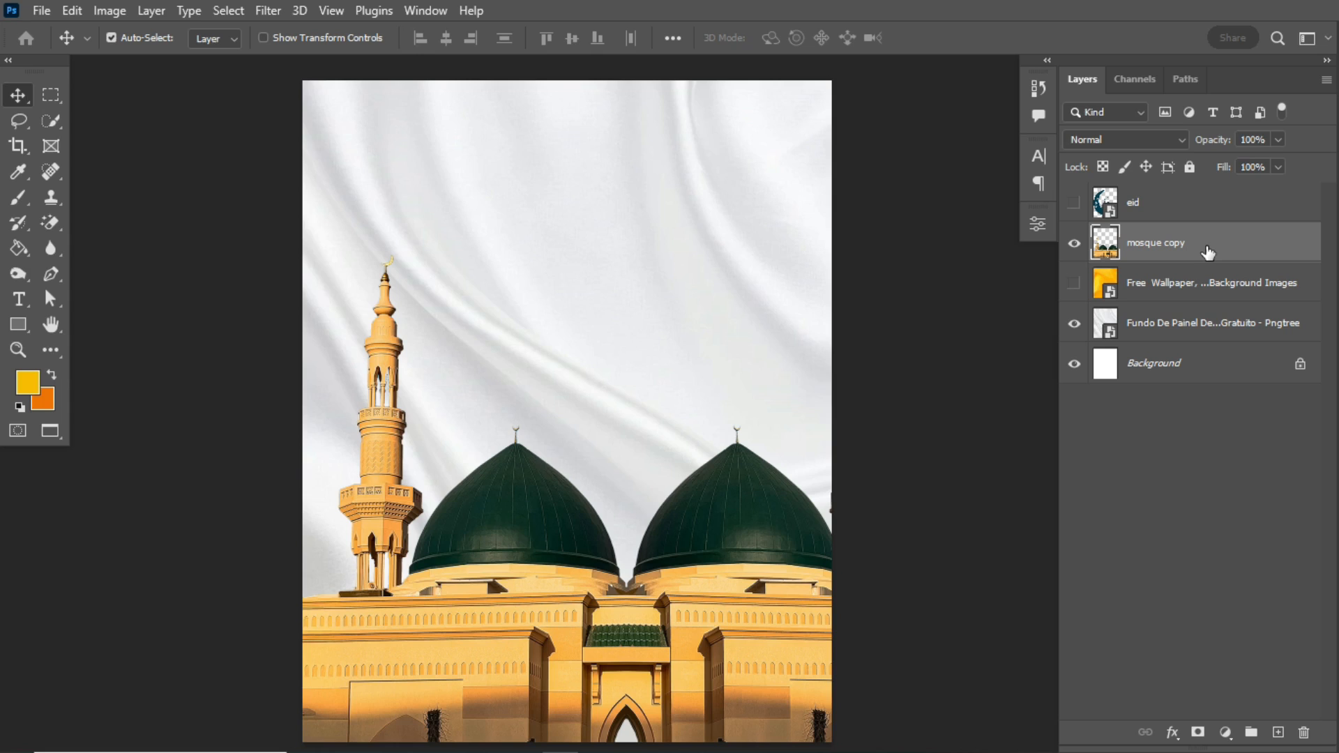
{"action": "key", "text": "ctrl"}
{"action": "right_click", "coordinate": [1227, 243]}
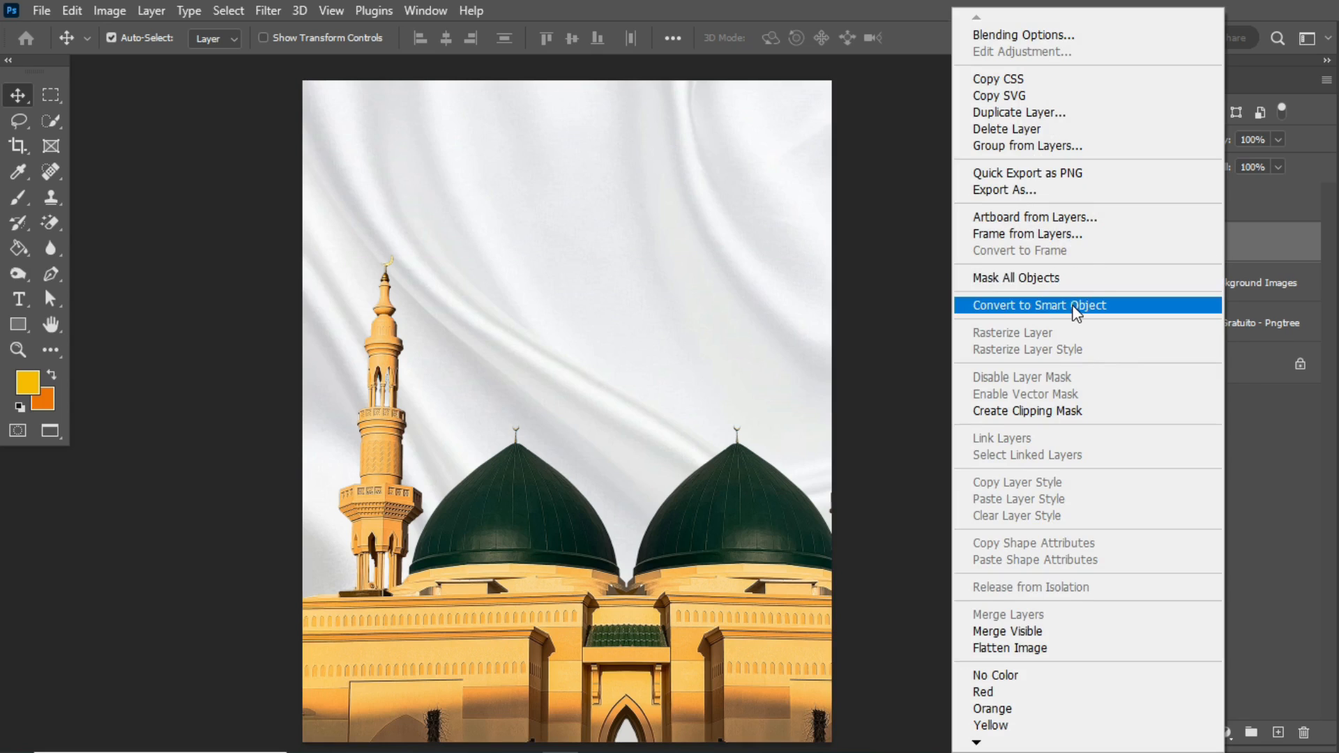
{"action": "left_click", "coordinate": [1071, 306]}
- Scale the merged mosque to about 137% and position it along the canvas bottom with the first dome roughly centred
{"action": "key", "text": "ctrl+t"}
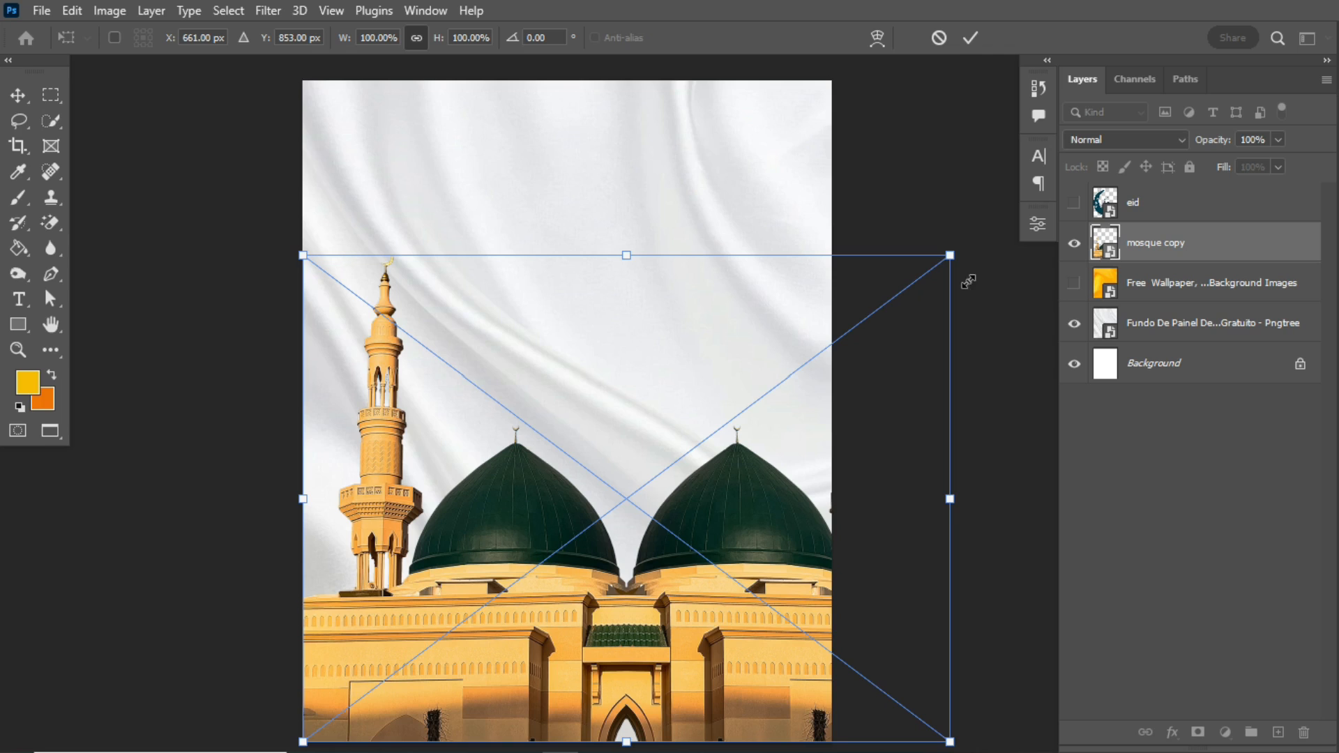
{"action": "left_click_drag", "start_coordinate": [950, 256], "coordinate": [1031, 191]}
{"action": "left_click_drag", "start_coordinate": [732, 465], "coordinate": [732, 574]}
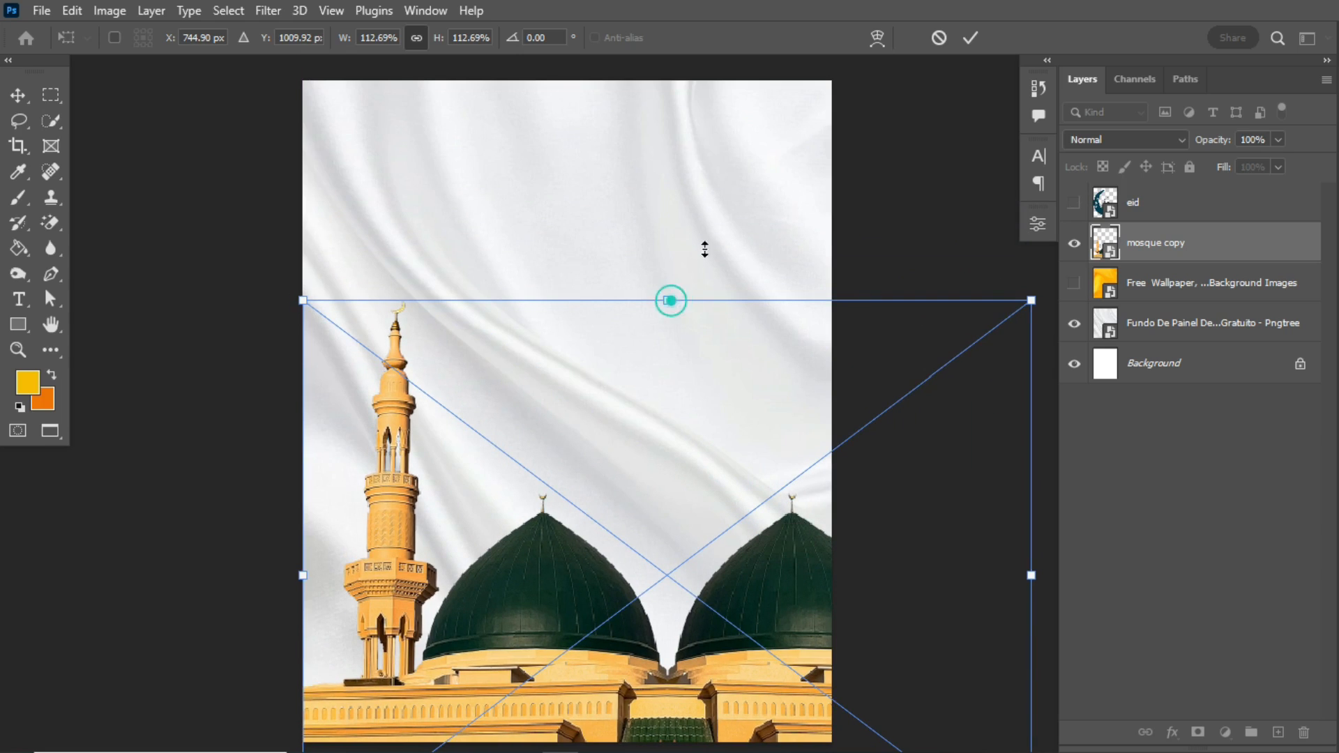
{"action": "left_click_drag", "start_coordinate": [670, 298], "coordinate": [776, 190]}
{"action": "left_click_drag", "start_coordinate": [568, 582], "coordinate": [627, 608]}
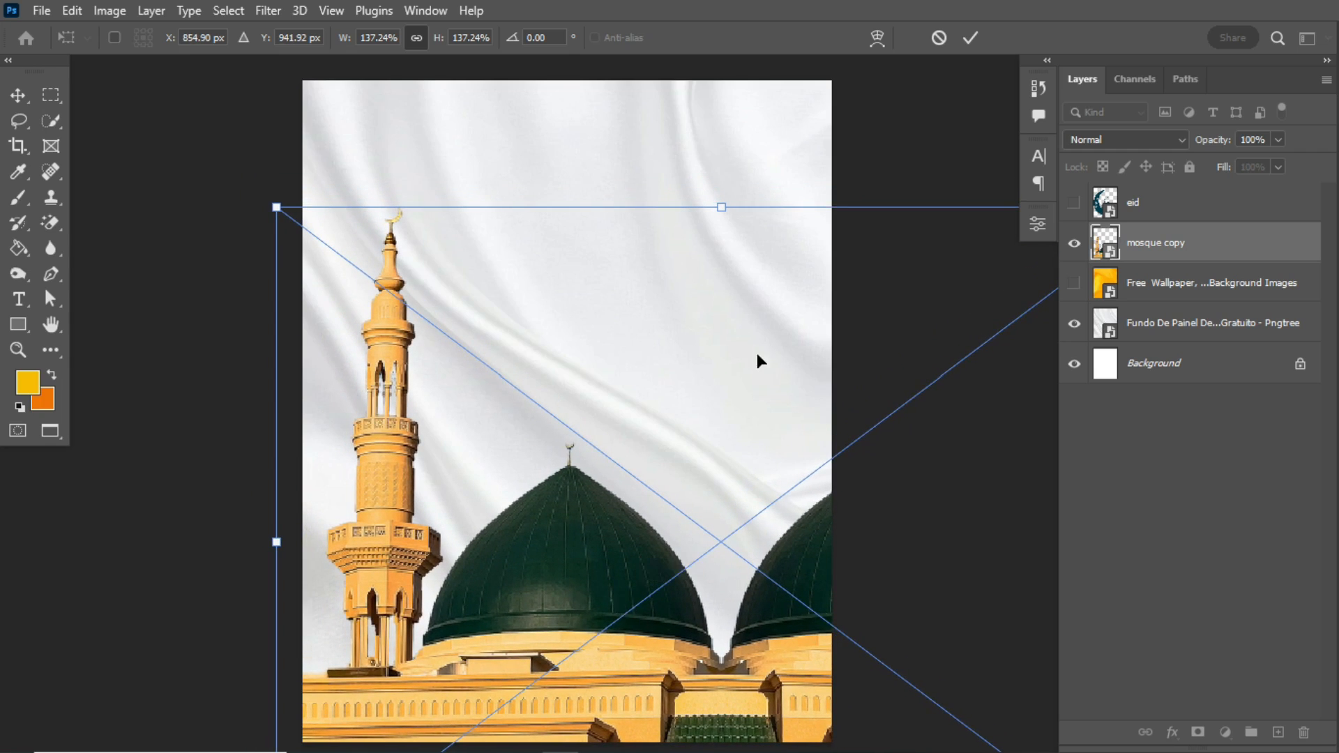
{"action": "left_click", "coordinate": [971, 38]}
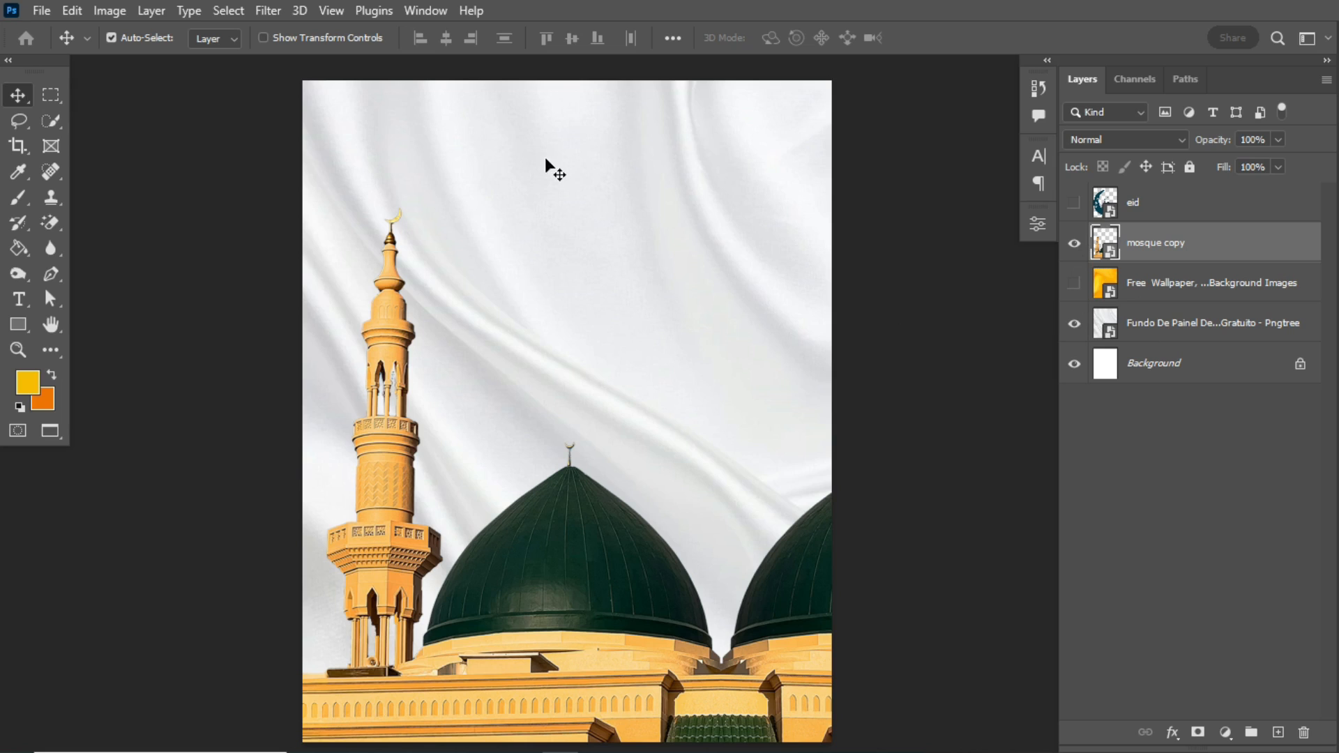
- Apply a Cutout filter to the merged mosque layer with 6 levels, edge simplicity 1 and edge fidelity 3
{"action": "left_click", "coordinate": [269, 14]}
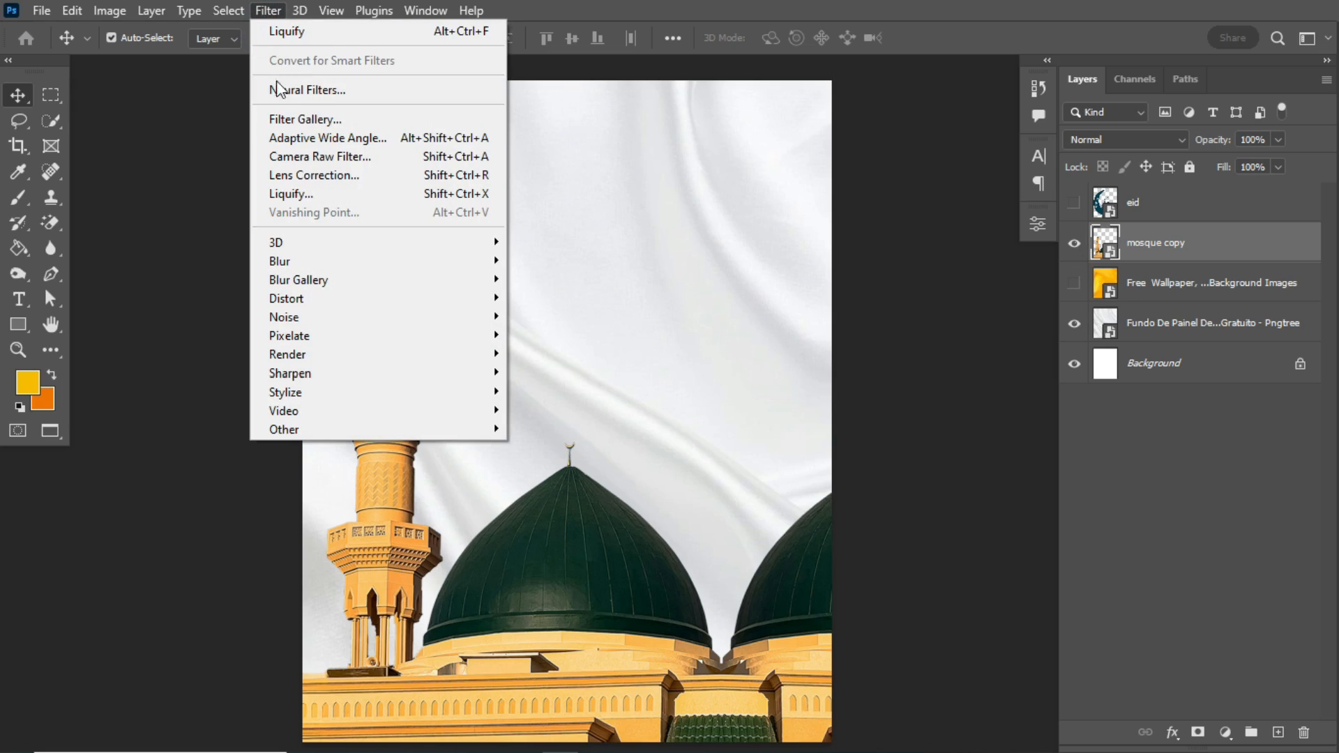
{"action": "left_click", "coordinate": [310, 120]}
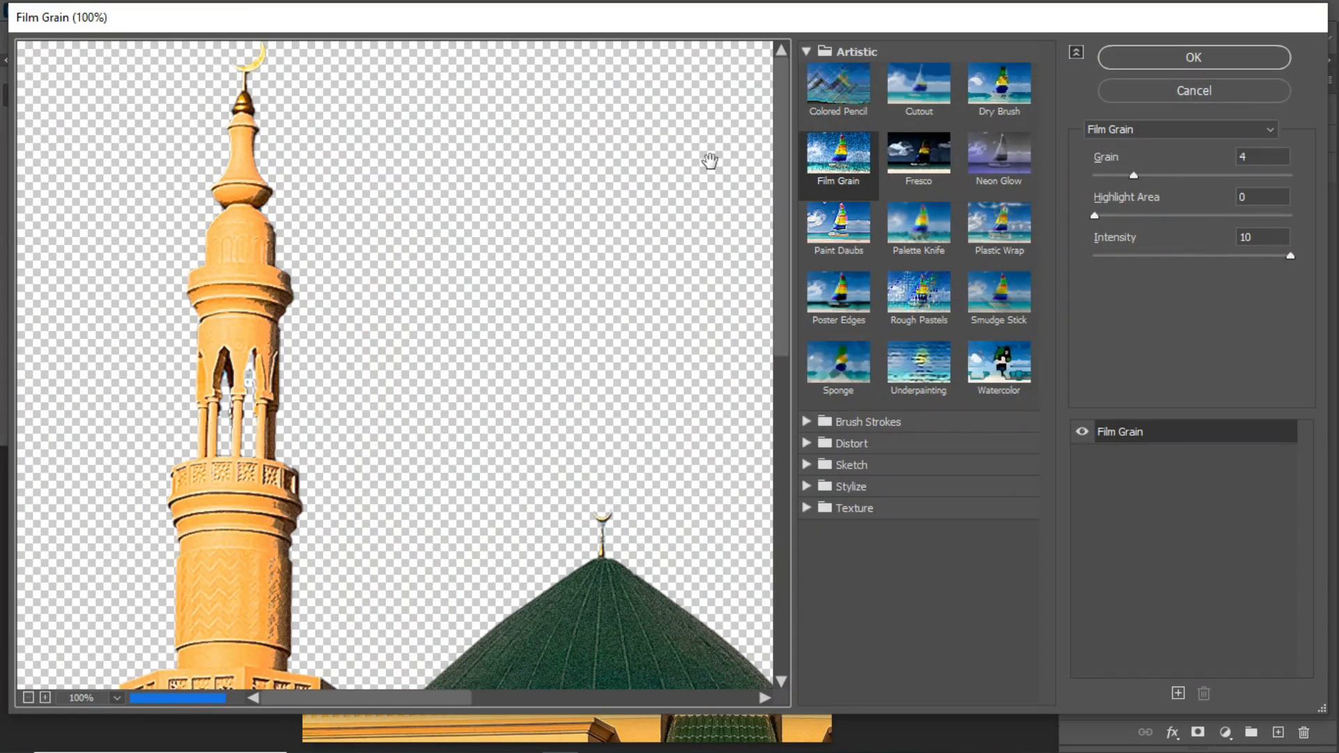
{"action": "left_click", "coordinate": [928, 87]}
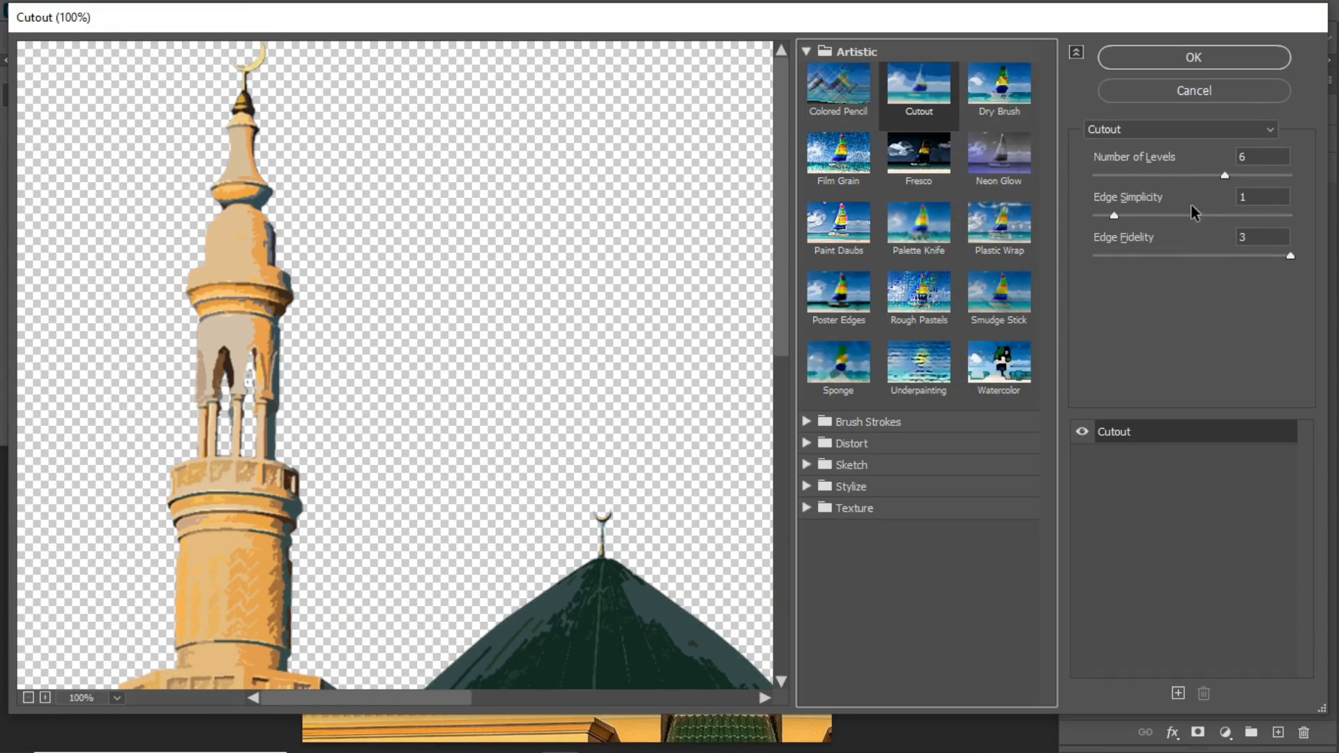
{"action": "mouse_move", "coordinate": [1225, 177]}
{"action": "left_mouse_down"}
{"action": "mouse_move", "coordinate": [1194, 177]}
{"action": "mouse_move", "coordinate": [1216, 178]}
{"action": "left_mouse_up"}
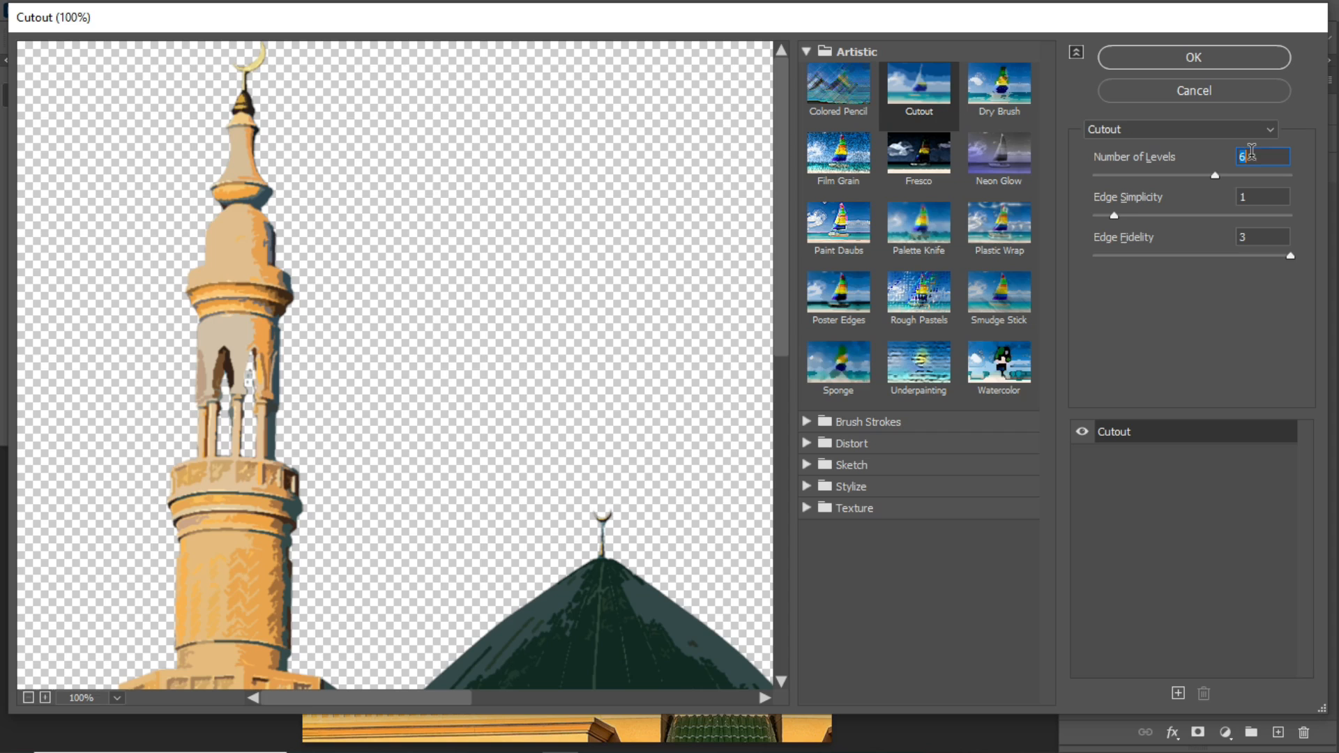
{"action": "left_click", "coordinate": [1214, 53]}
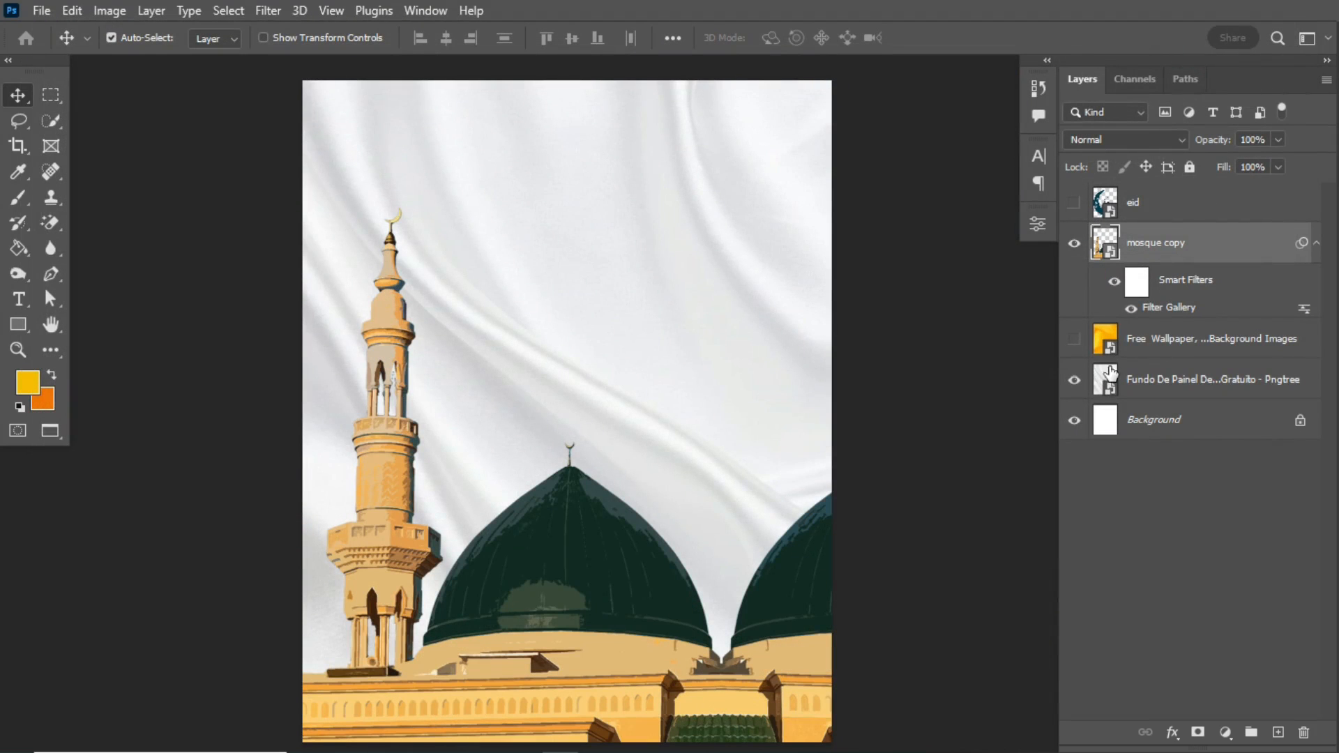
{"action": "left_click", "coordinate": [1317, 244]}
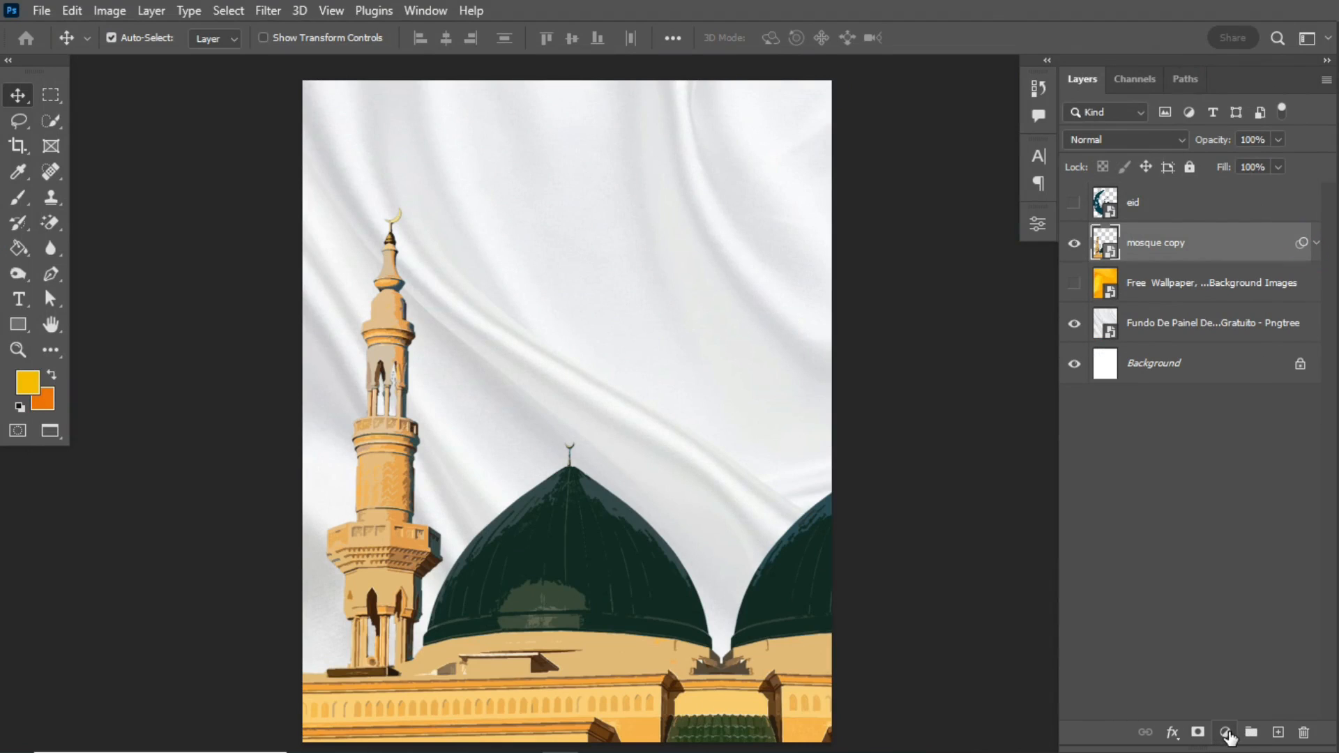
- Add a Black & White adjustment clipped to the mosque layer, with Reds at -200 and Yellows at about -19
{"action": "left_click", "coordinate": [1226, 734]}
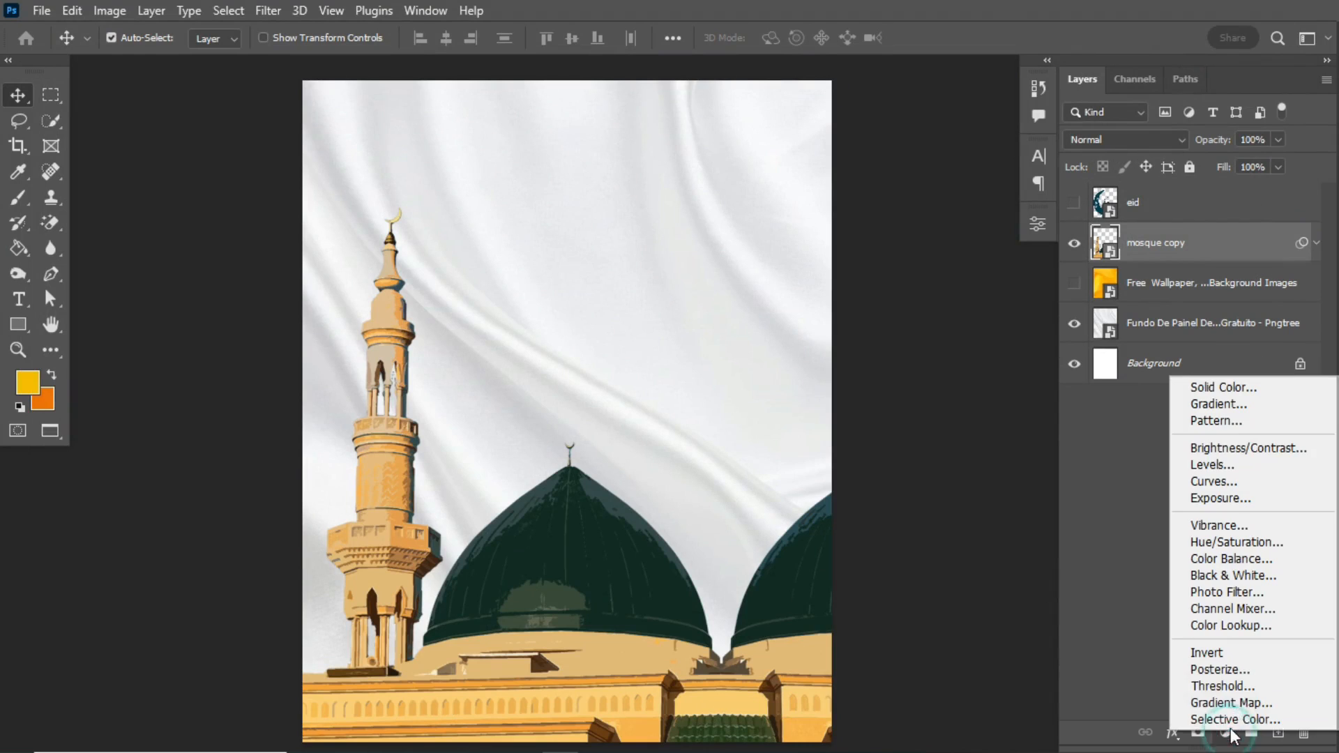
{"action": "left_click", "coordinate": [1238, 577]}
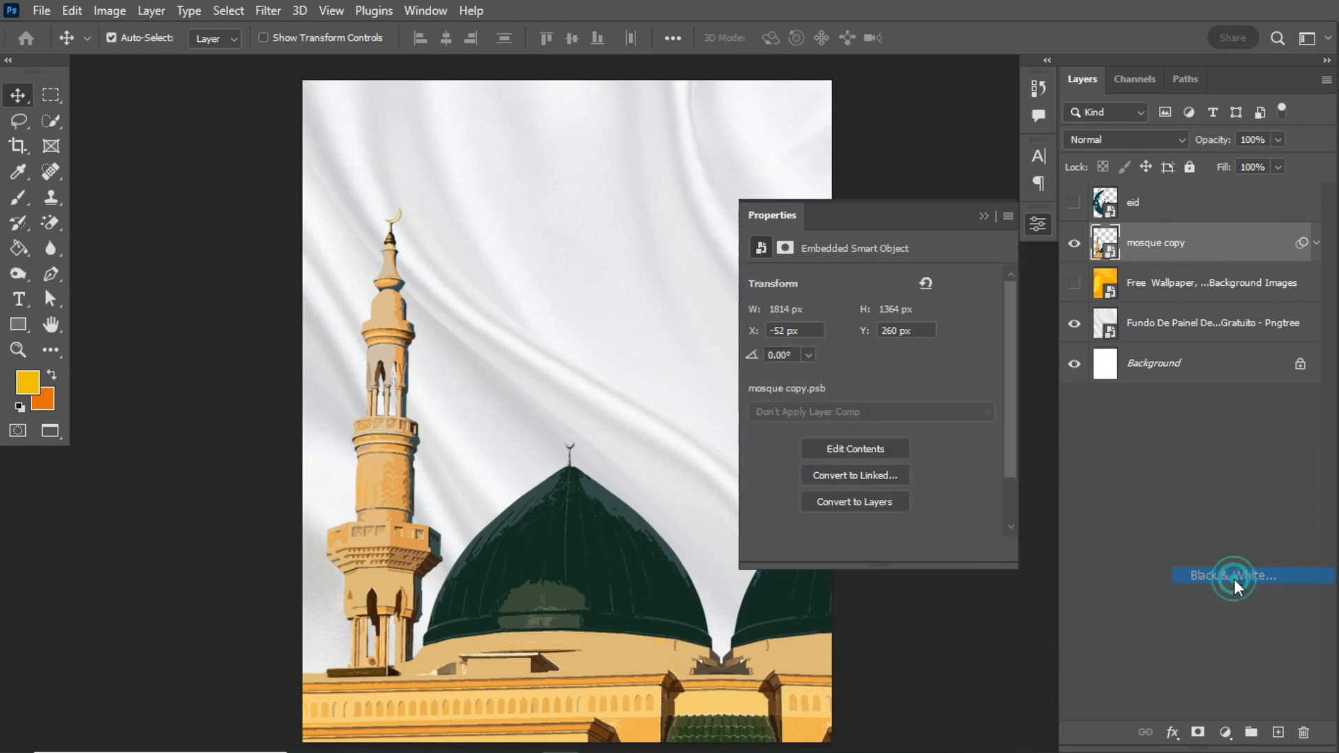
{"action": "left_click", "coordinate": [870, 550]}
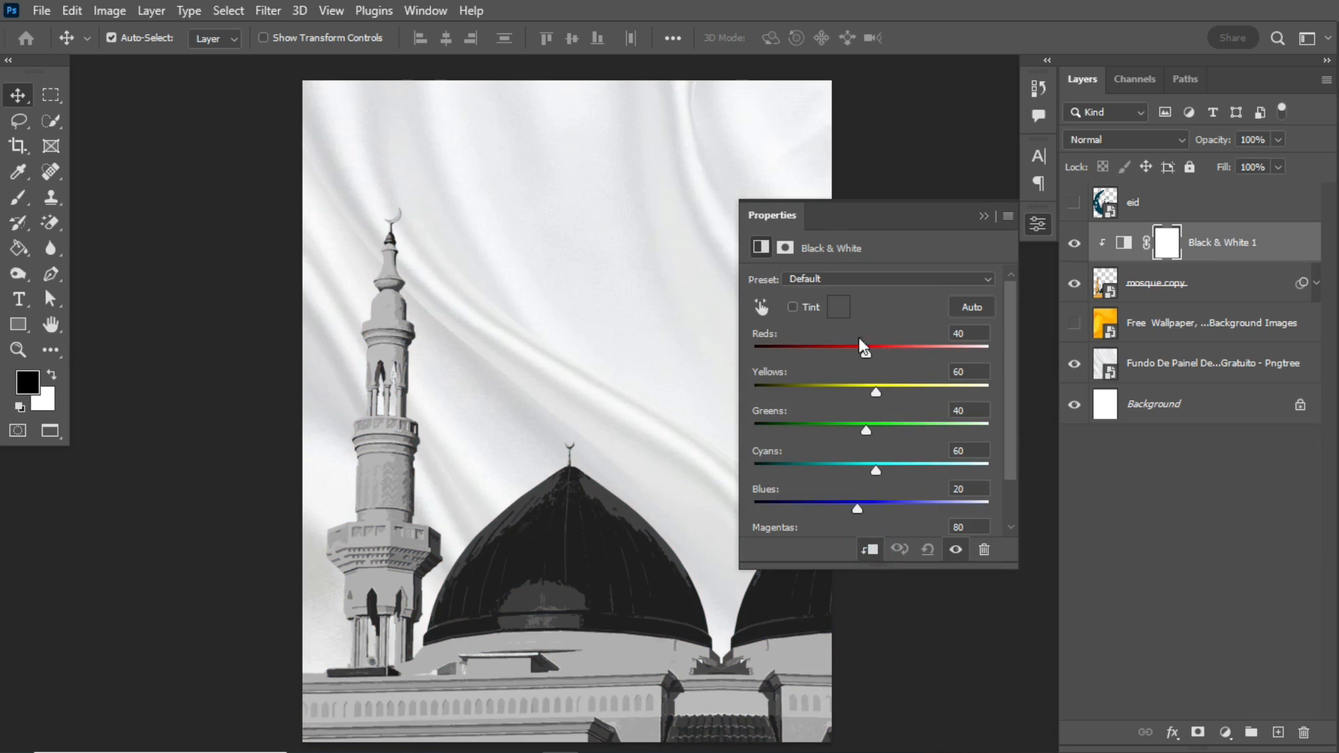
{"action": "left_click_drag", "start_coordinate": [866, 354], "coordinate": [750, 365]}
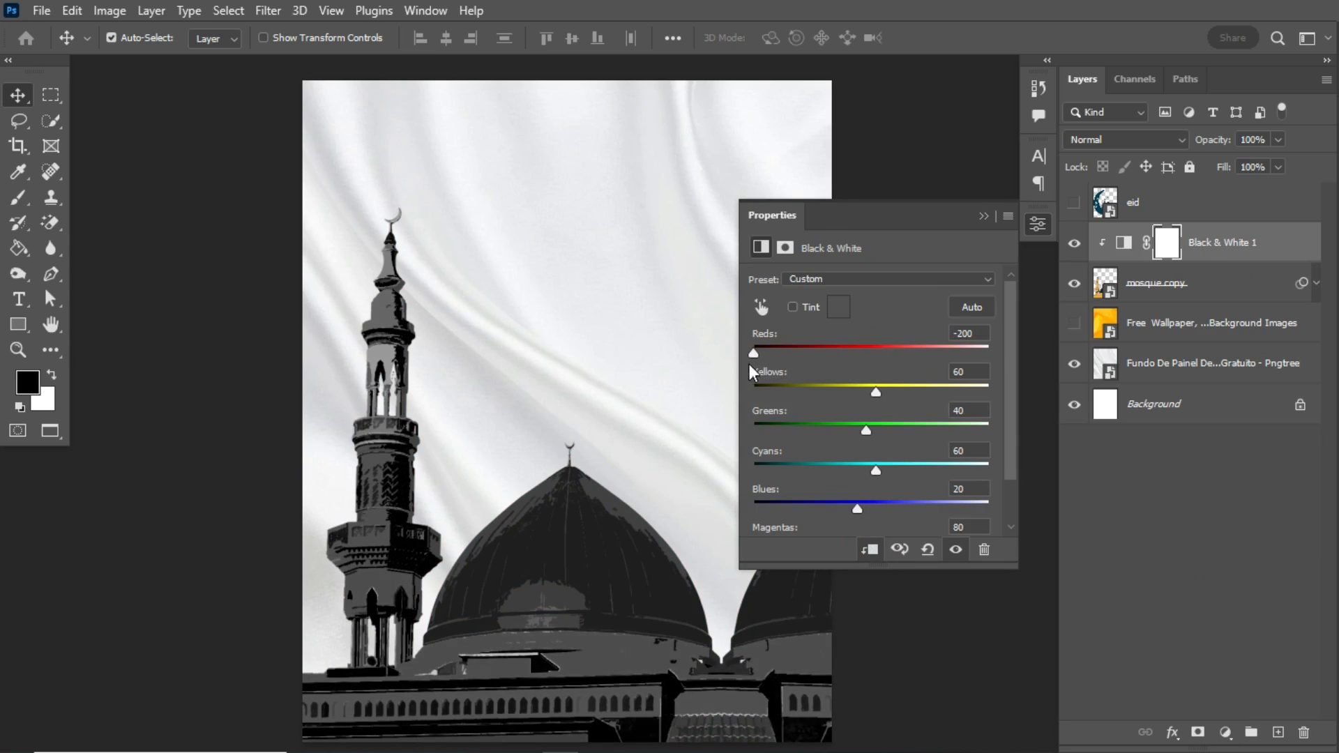
{"action": "left_click_drag", "start_coordinate": [876, 393], "coordinate": [838, 395]}
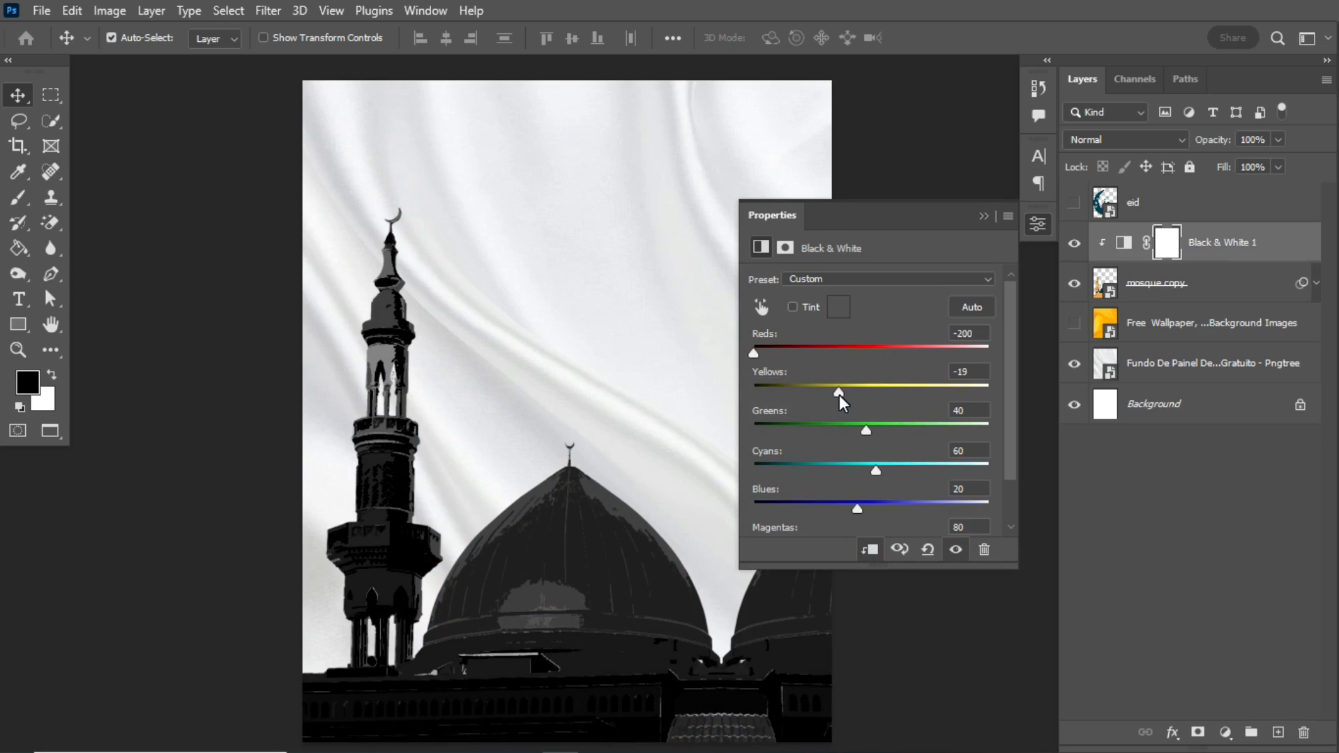
{"action": "left_click_drag", "start_coordinate": [839, 395], "coordinate": [837, 395]}
{"action": "left_click", "coordinate": [983, 217]}
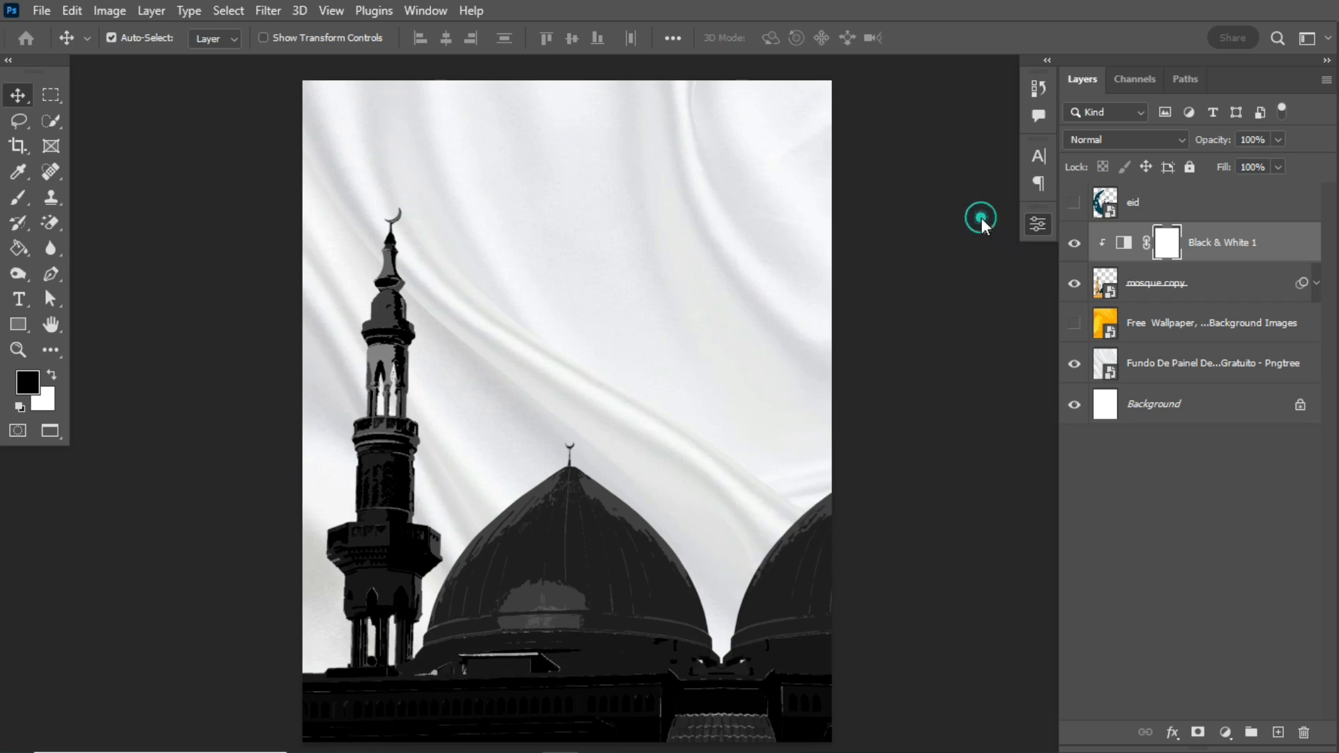
- Group the mosque layer with its Black & White adjustment and name the group MOSQUE
{"action": "left_click", "coordinate": [1227, 297], "text": "shift"}
{"action": "key", "text": "ctrl+g"}
{"action": "double_click", "coordinate": [1135, 233]}
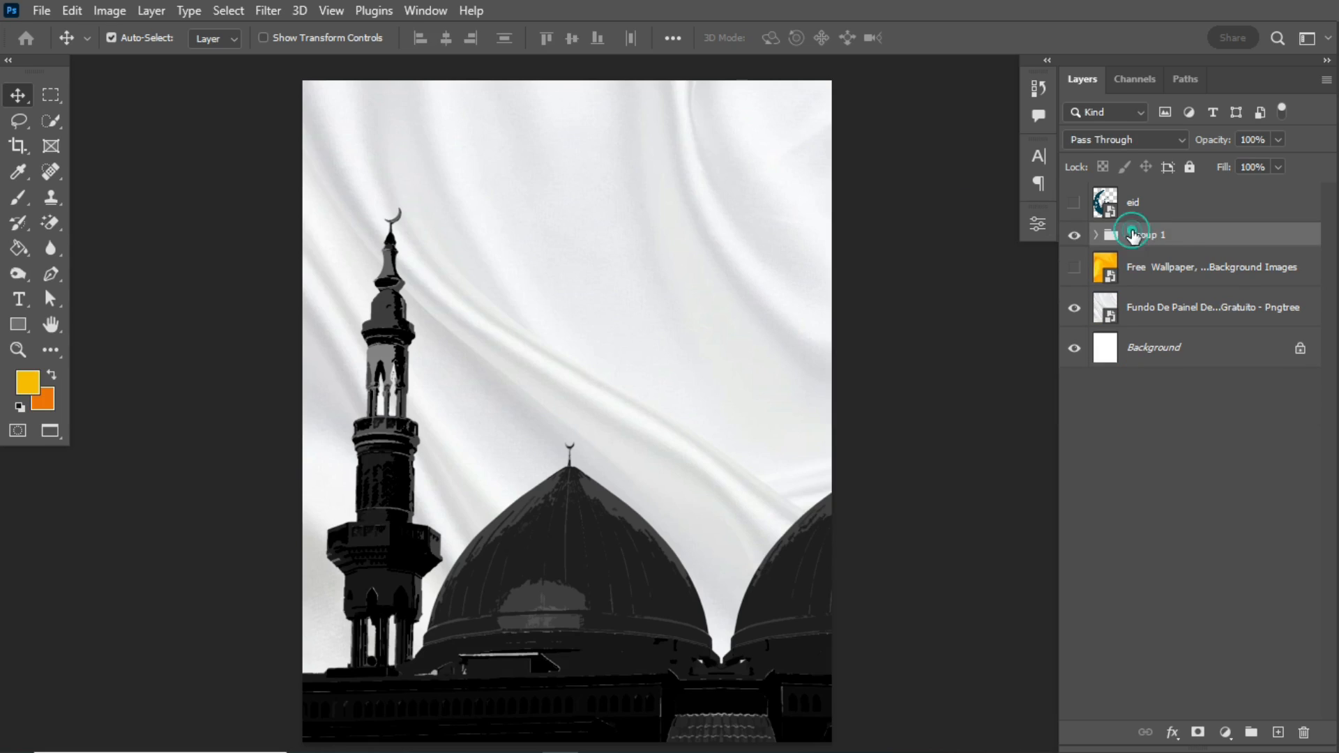
{"action": "type", "text": "MOSQUE"}
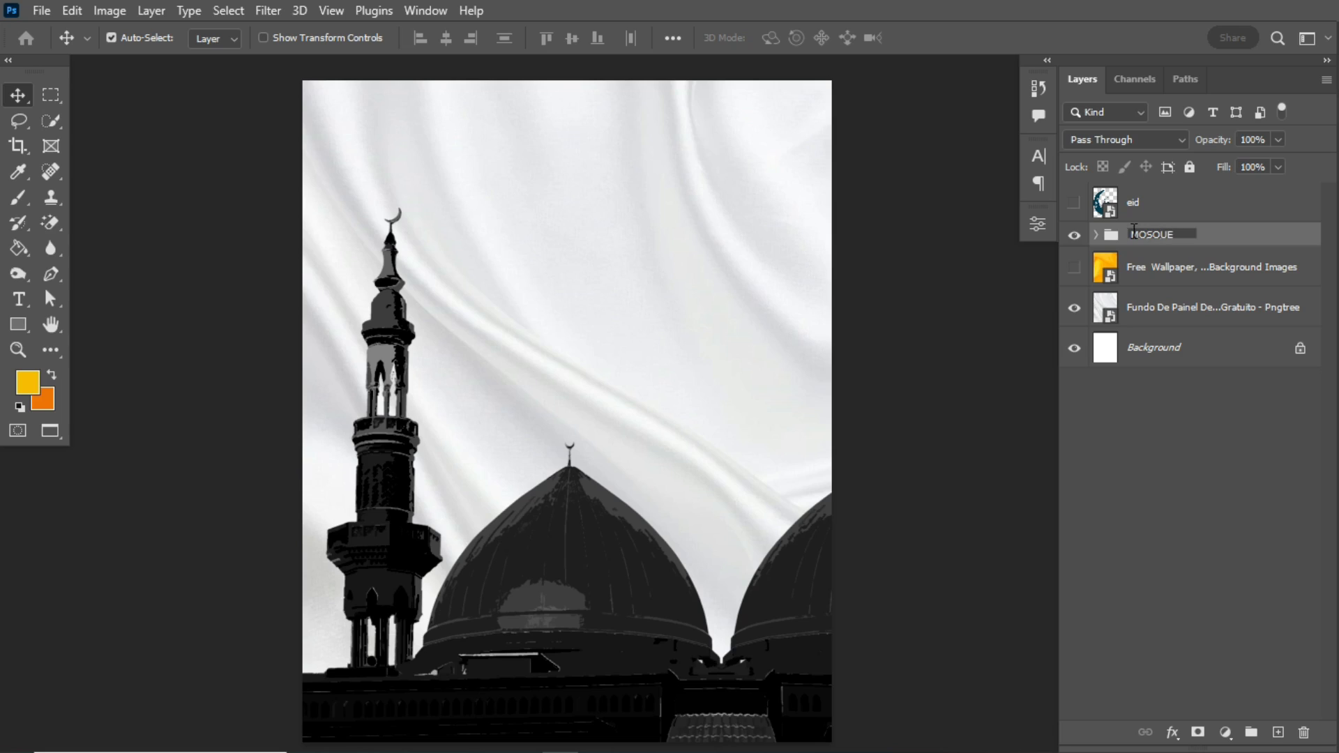
{"action": "key", "text": "Return"}
{"action": "left_click", "coordinate": [1075, 235]}
{"action": "left_click", "coordinate": [1074, 235]}
- Add a light grey #dddddd solid colour fill layer directly above the Background, hiding the white fabric only while choosing the colour
{"action": "left_click", "coordinate": [1185, 308]}
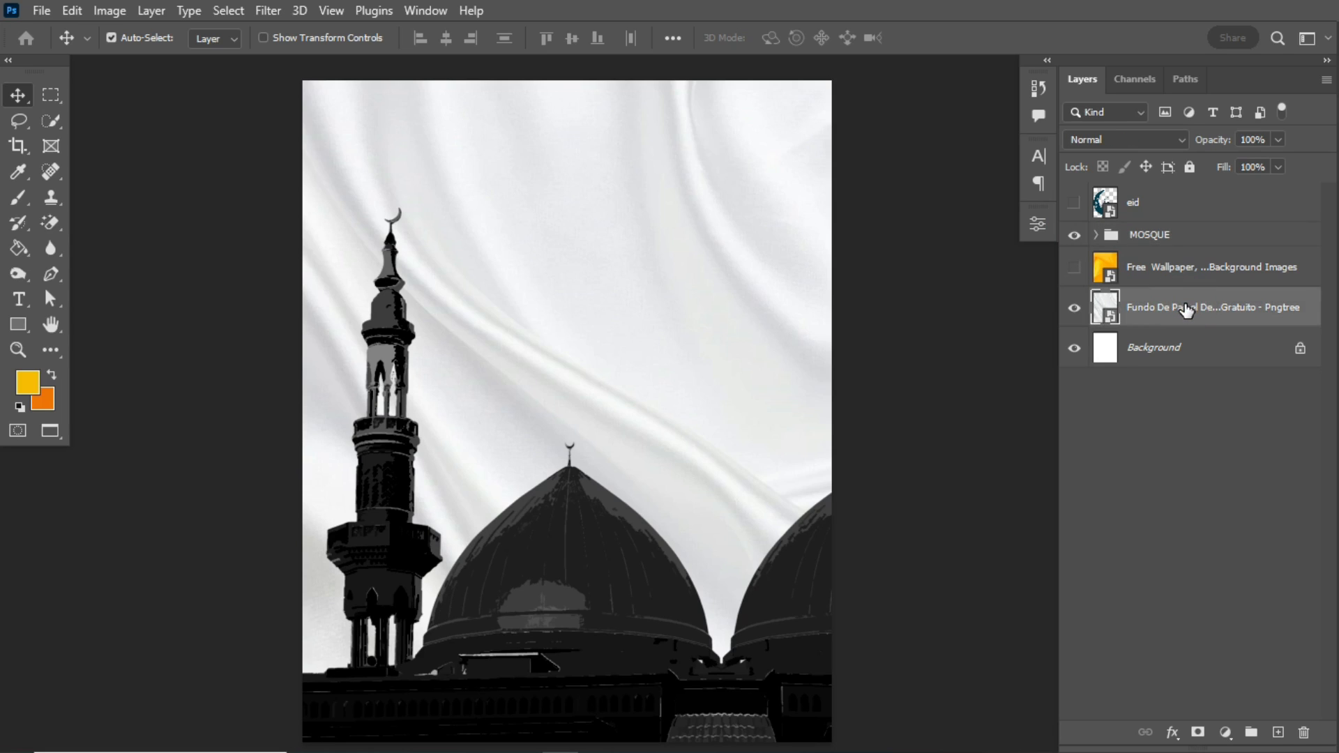
{"action": "left_click", "coordinate": [1144, 350]}
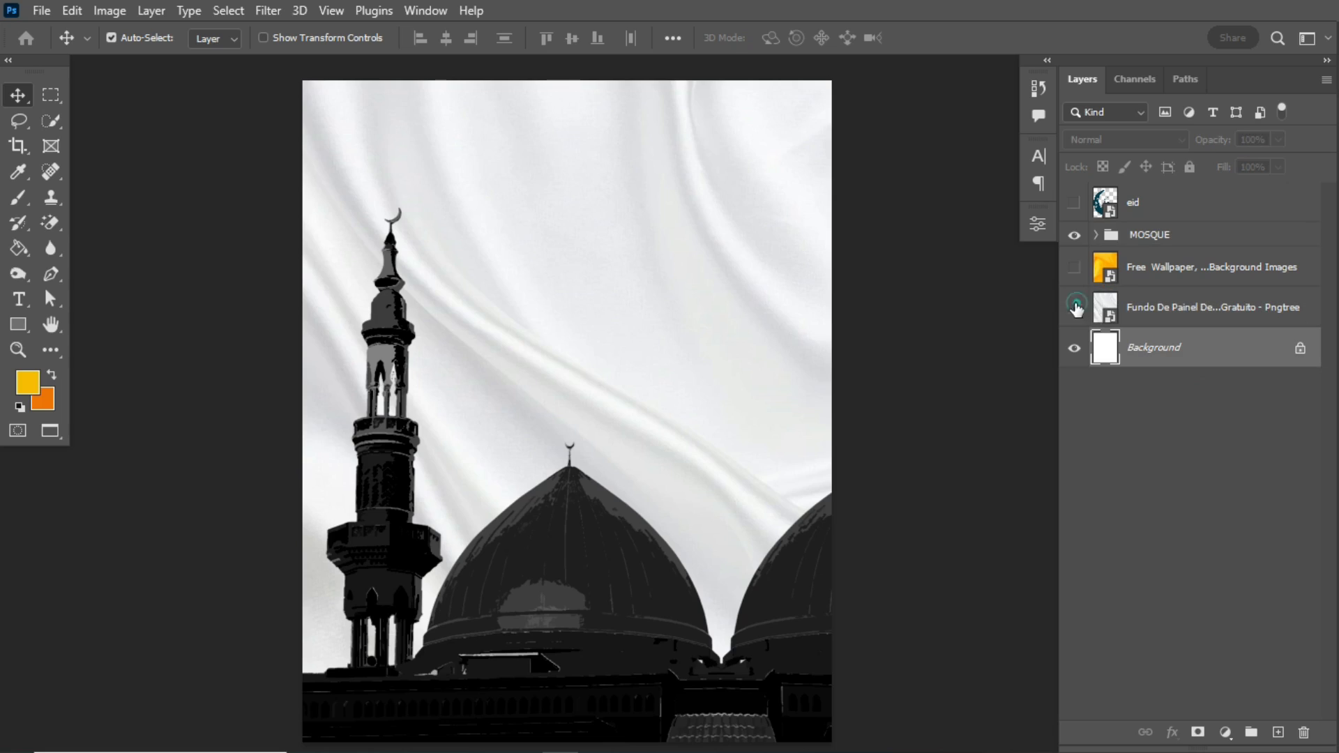
{"action": "left_click", "coordinate": [1075, 308]}
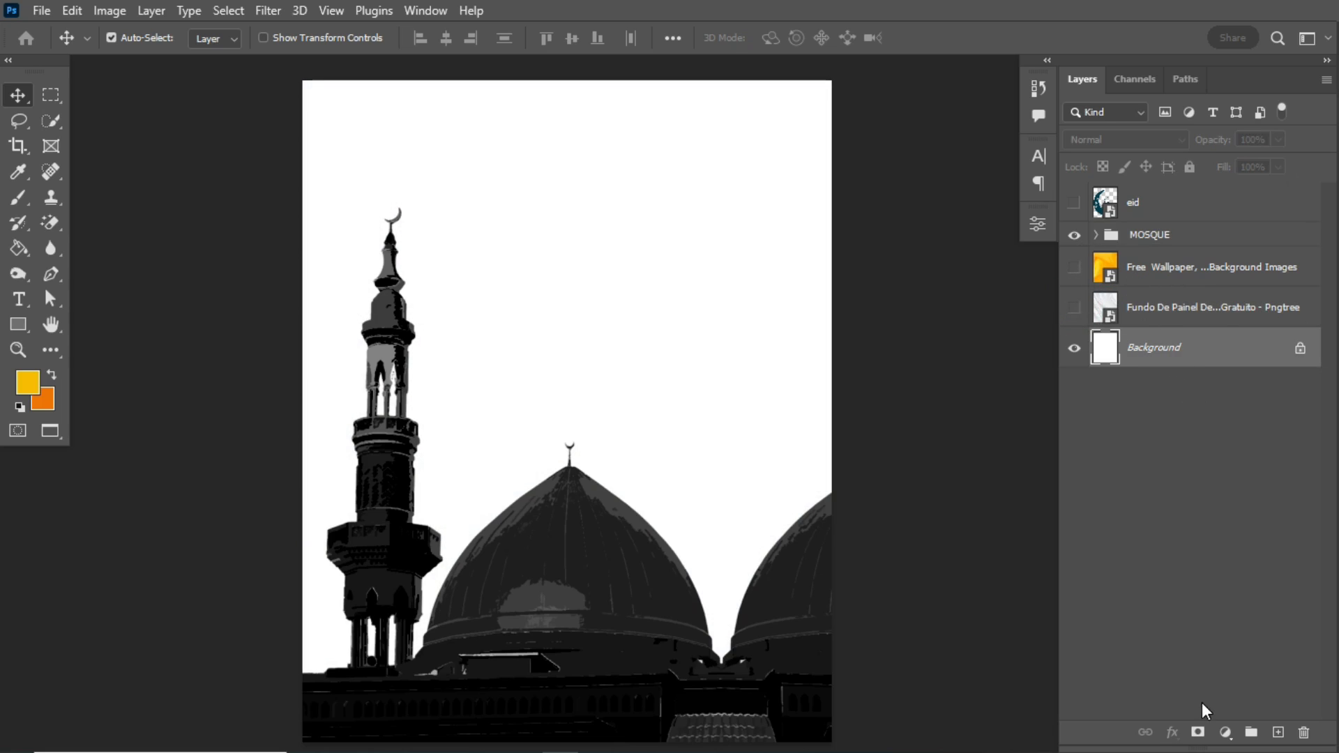
{"action": "left_click", "coordinate": [1225, 732]}
{"action": "left_click", "coordinate": [1224, 395]}
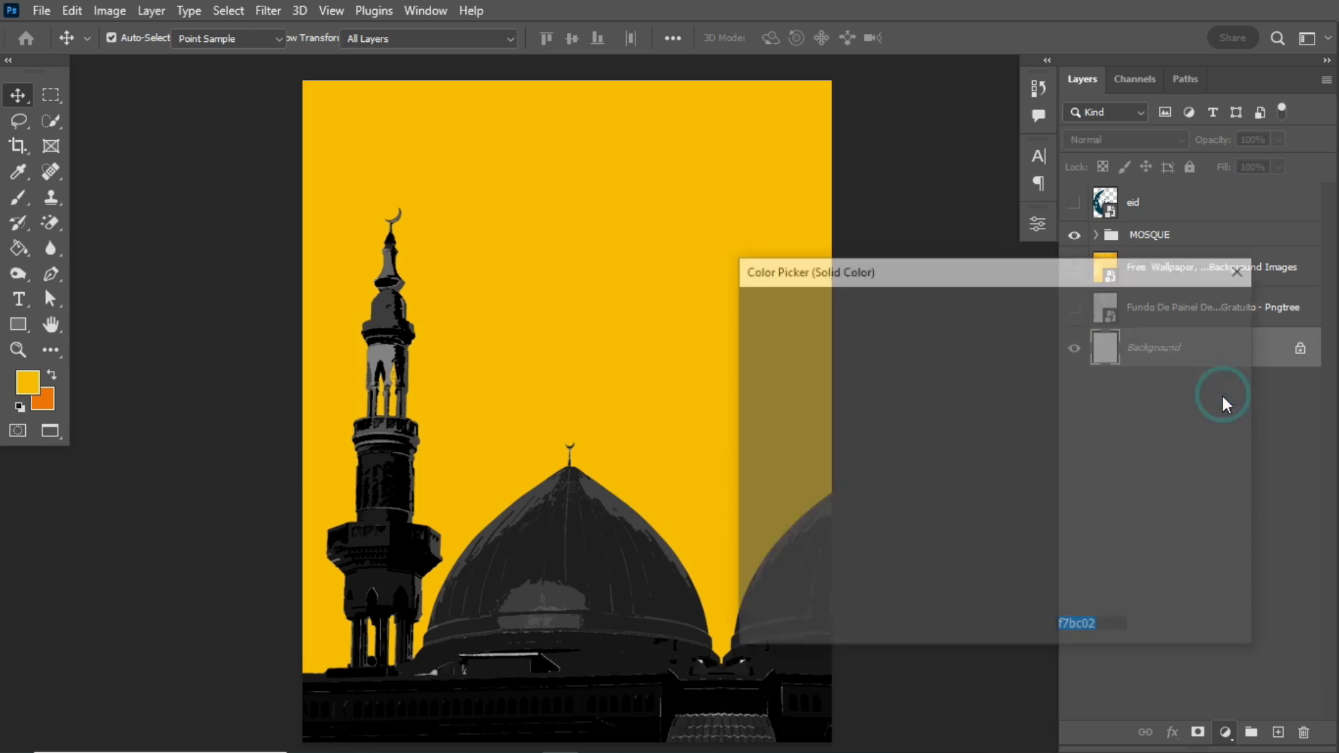
{"action": "left_click_drag", "start_coordinate": [761, 345], "coordinate": [746, 340]}
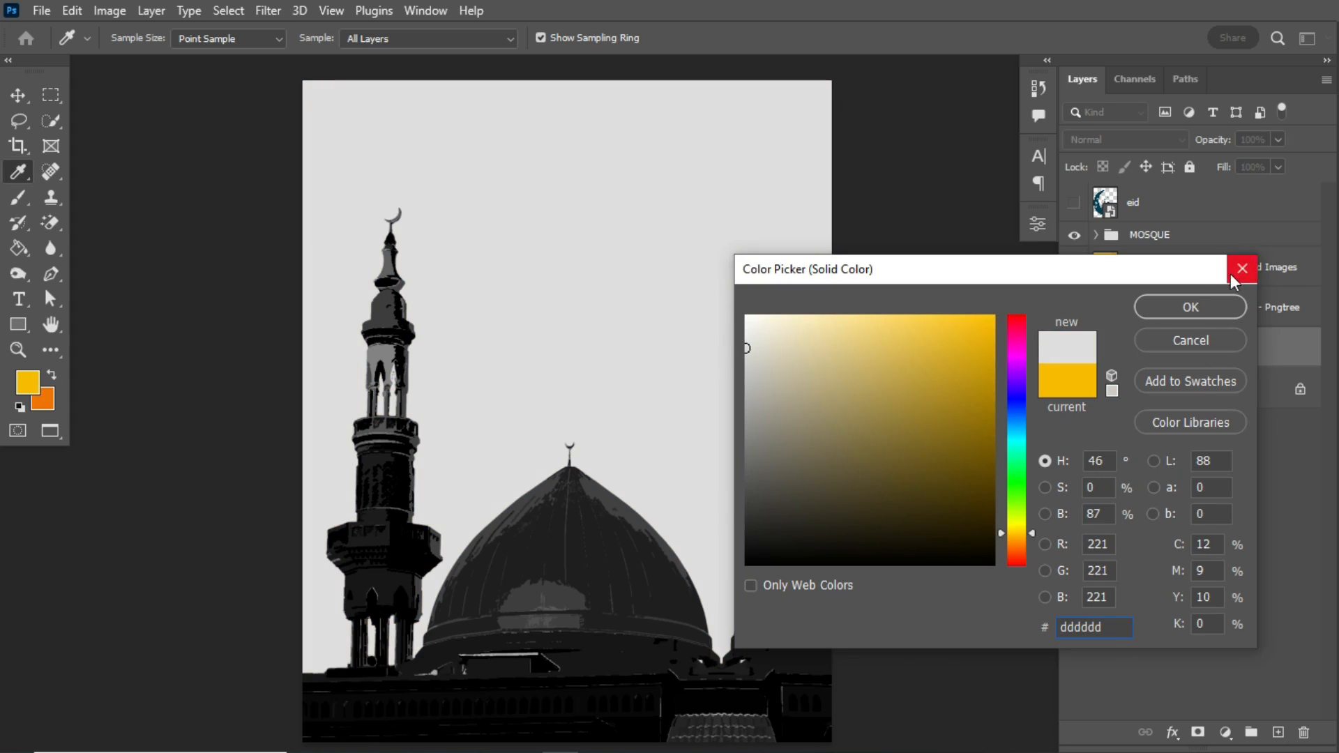
{"action": "left_click", "coordinate": [1185, 311]}
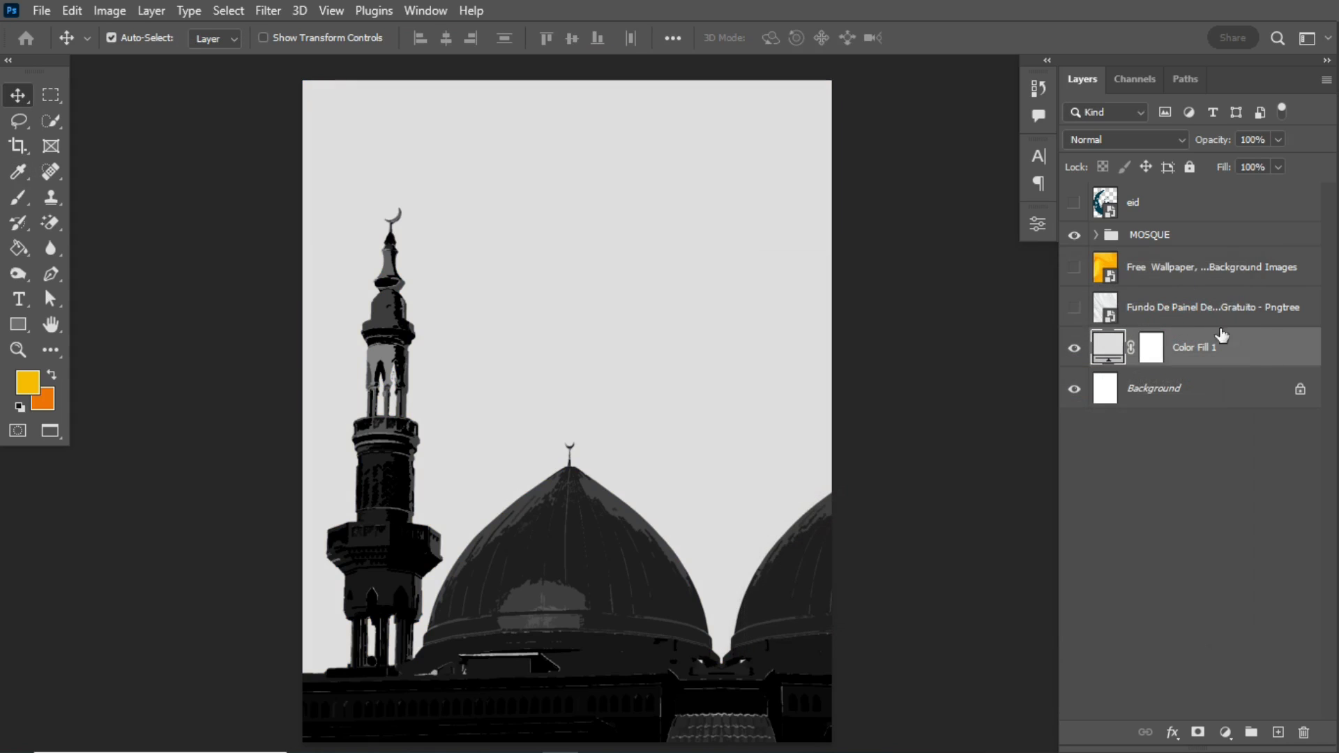
{"action": "left_click", "coordinate": [1074, 314]}
- Open the Liquify filter on the white fabric layer with a Forward Warp brush of size 800
{"action": "left_click", "coordinate": [1186, 307]}
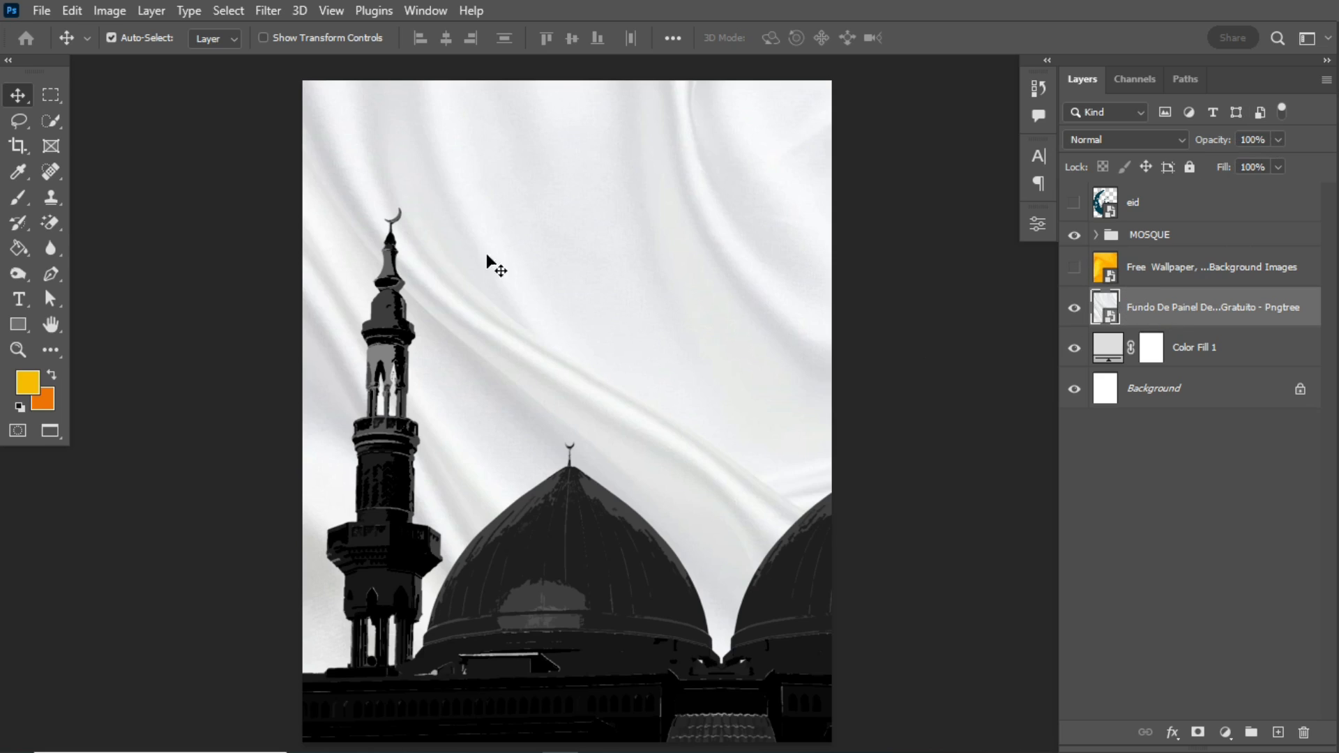
{"action": "left_click", "coordinate": [268, 10]}
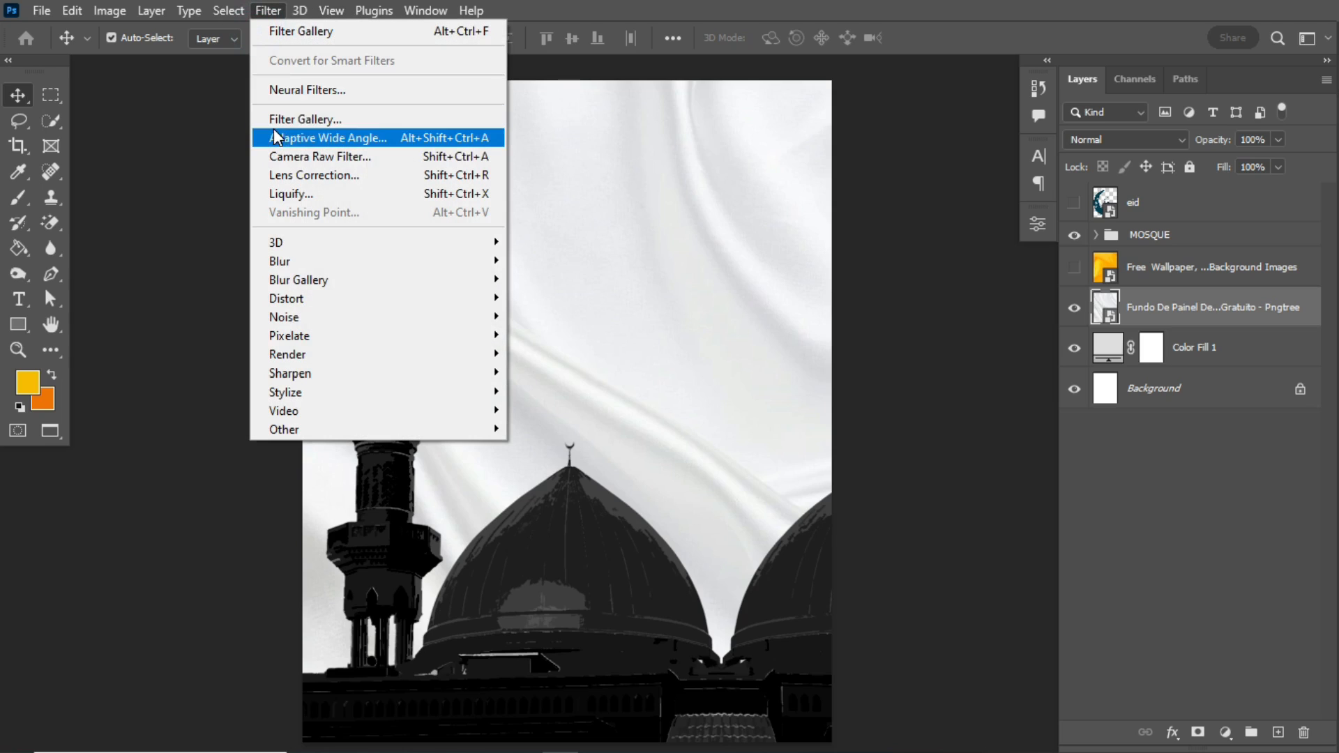
{"action": "left_click", "coordinate": [317, 193]}
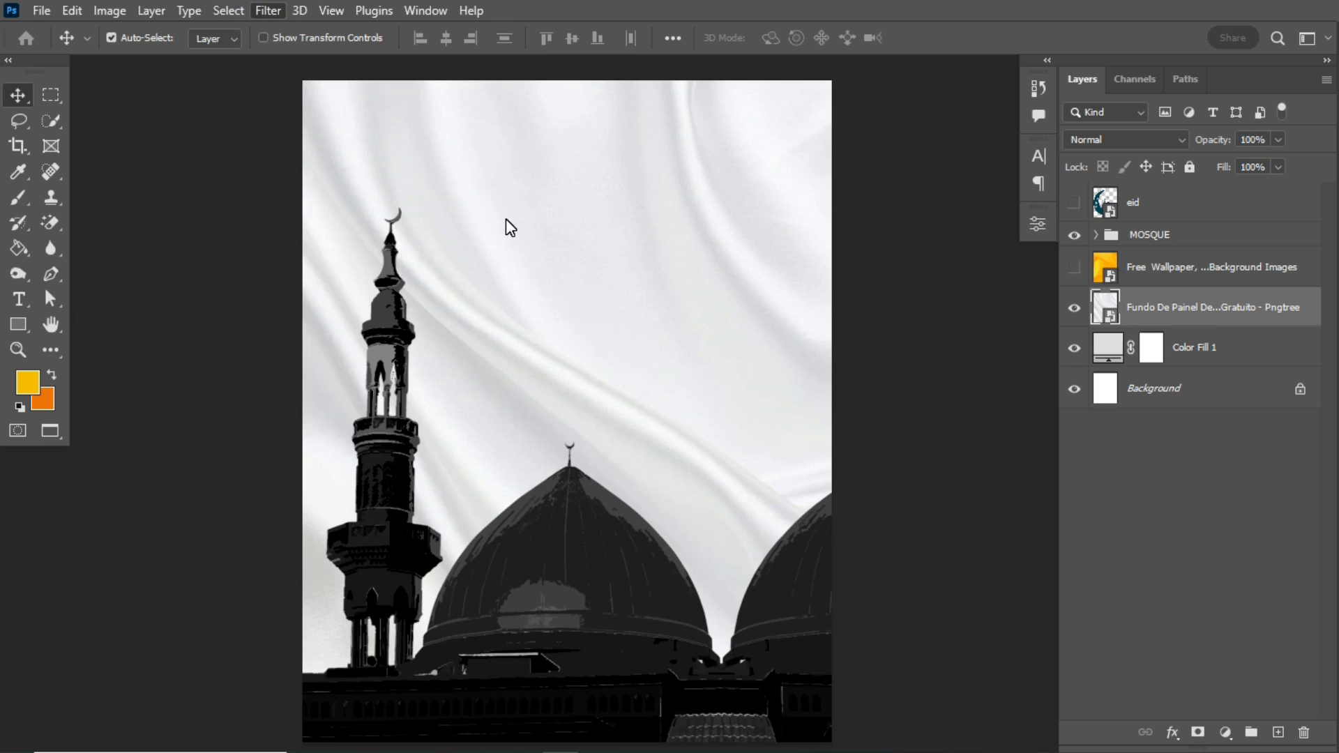
{"action": "key", "text": "bracketleft"}
{"action": "key", "text": "bracketleft"}
{"action": "key", "text": "bracketleft"}
{"action": "key", "text": "bracketleft"}
{"action": "key", "text": "bracketright"}
{"action": "key", "text": "bracketright"}
{"action": "key", "text": "bracketleft"}
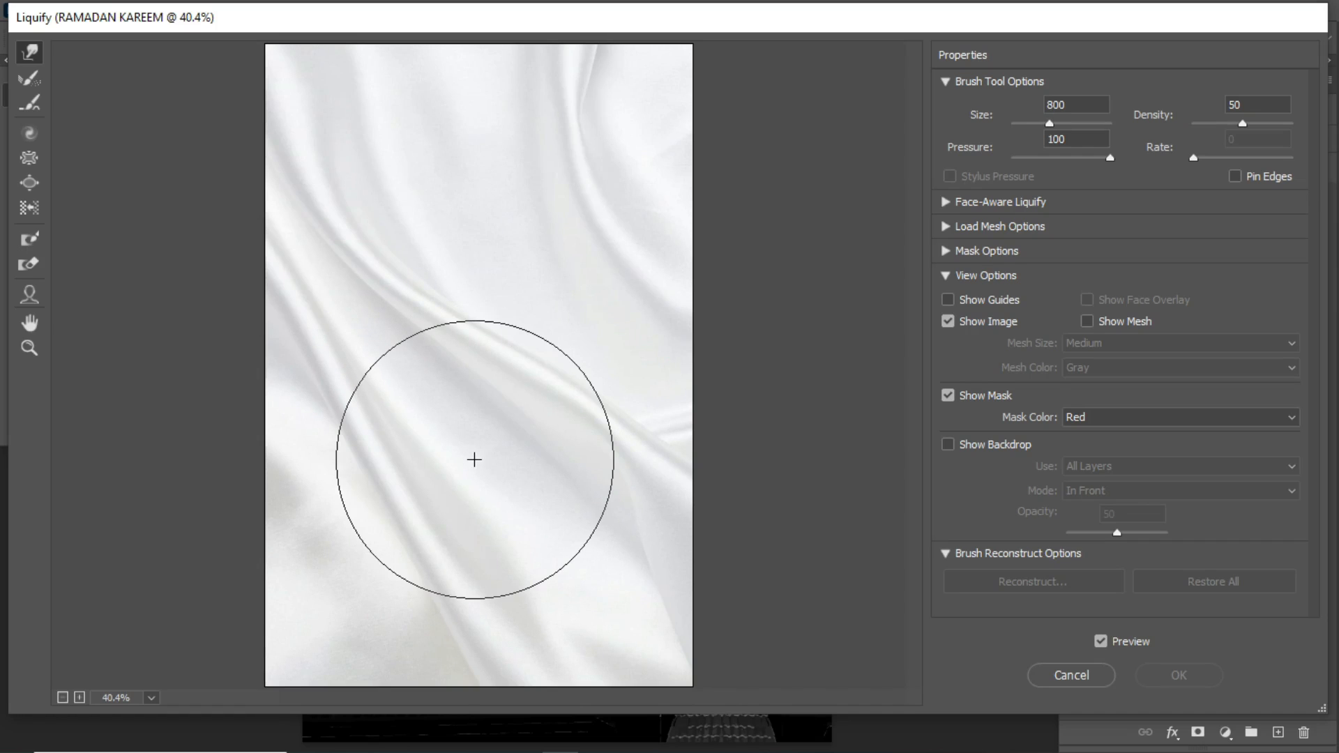
{"action": "key", "text": "bracketleft"}
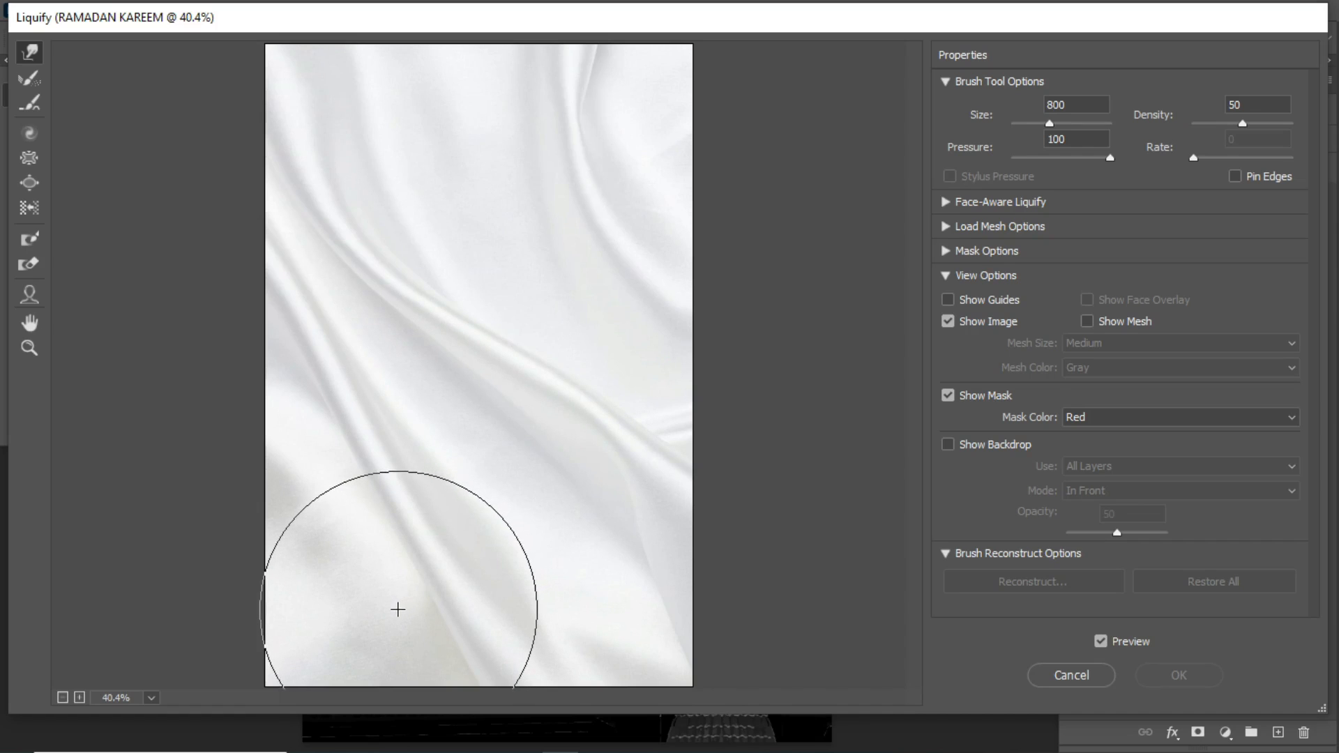
- Warp the fabric's middle and lower diagonal folds into flowing S-shaped waves with the Forward Warp brush
{"action": "left_click_drag", "start_coordinate": [378, 626], "coordinate": [532, 526]}
{"action": "key", "text": "ctrl+z"}
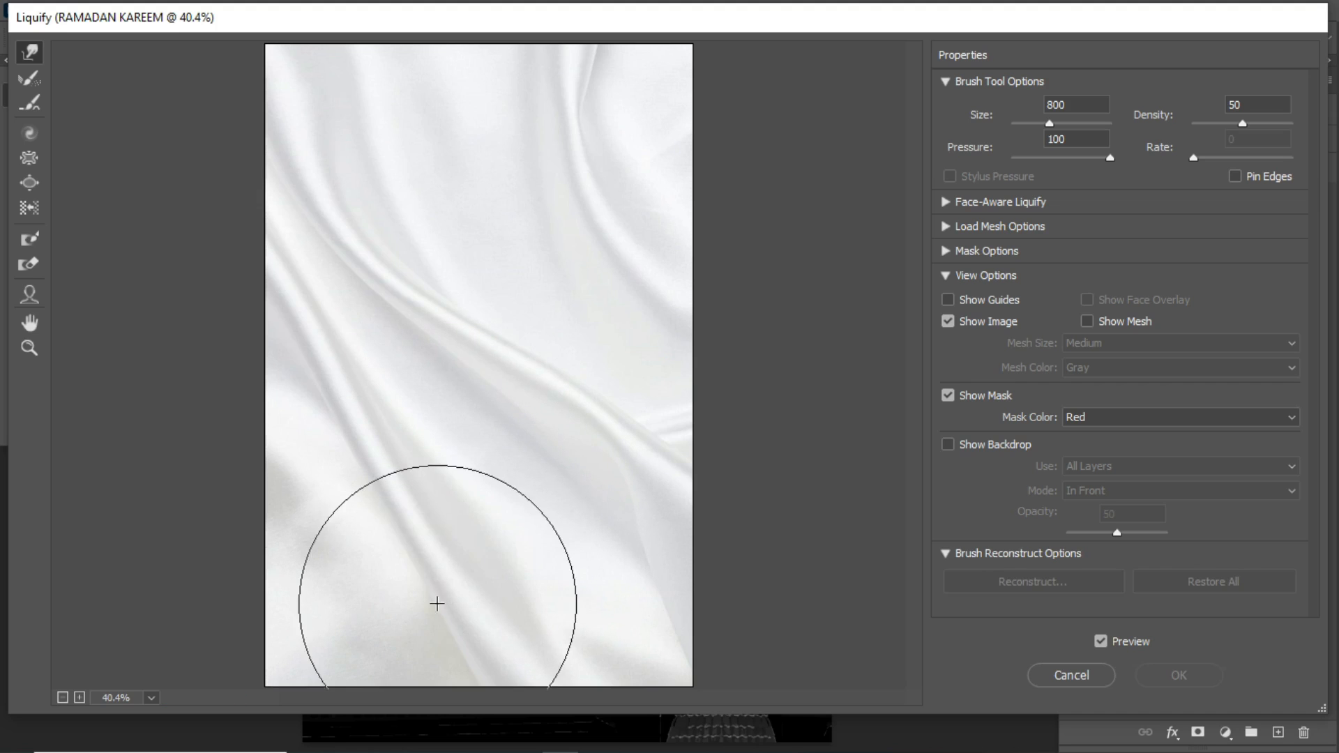
{"action": "left_click_drag", "start_coordinate": [410, 614], "coordinate": [500, 568]}
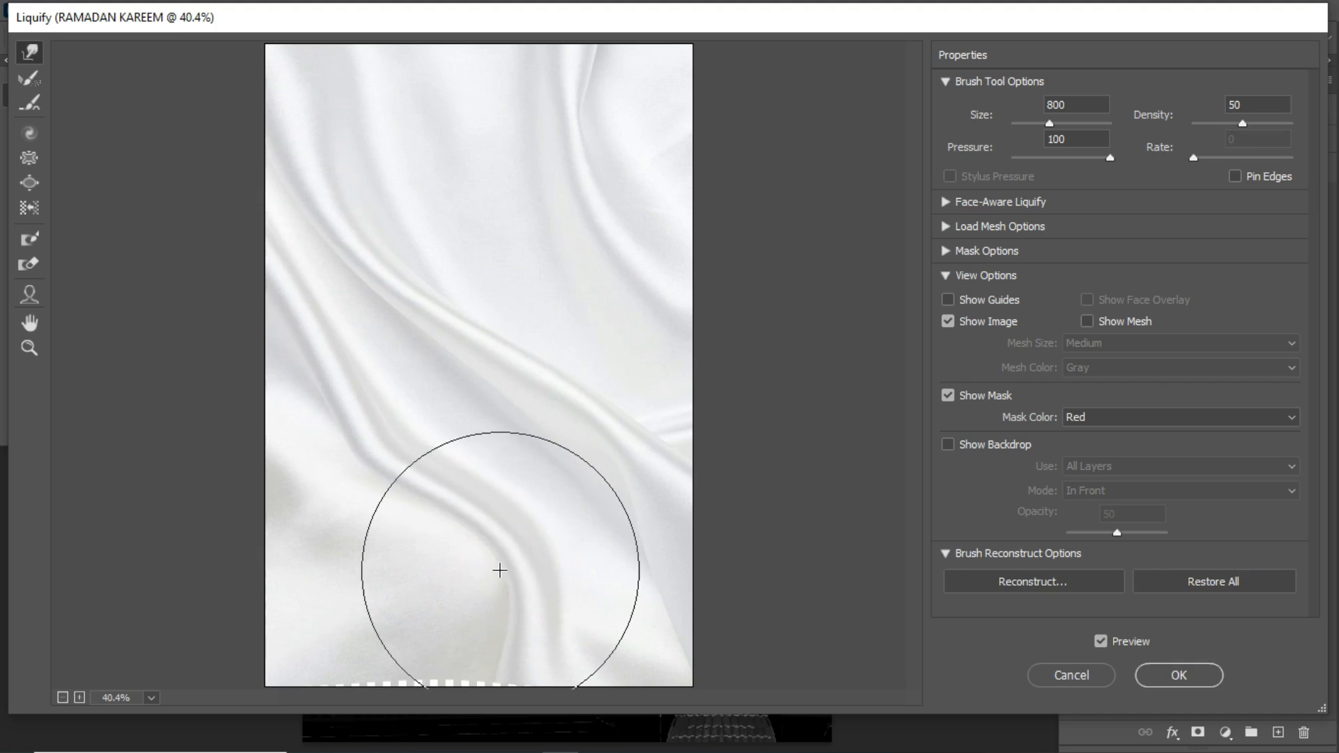
{"action": "mouse_move", "coordinate": [416, 374]}
{"action": "left_mouse_down"}
{"action": "mouse_move", "coordinate": [390, 386]}
{"action": "mouse_move", "coordinate": [330, 451]}
{"action": "mouse_move", "coordinate": [450, 339]}
{"action": "mouse_move", "coordinate": [459, 306]}
{"action": "left_mouse_up"}
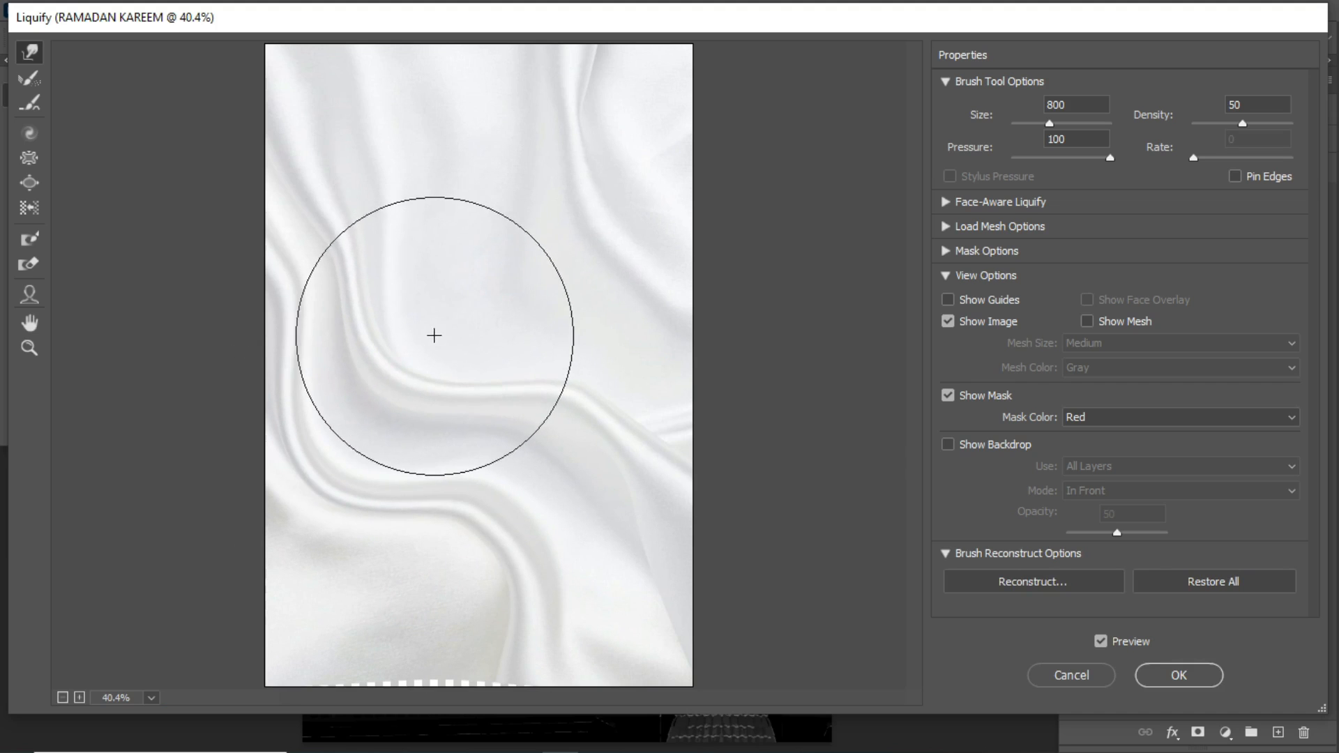
{"action": "left_click_drag", "start_coordinate": [541, 457], "coordinate": [637, 396]}
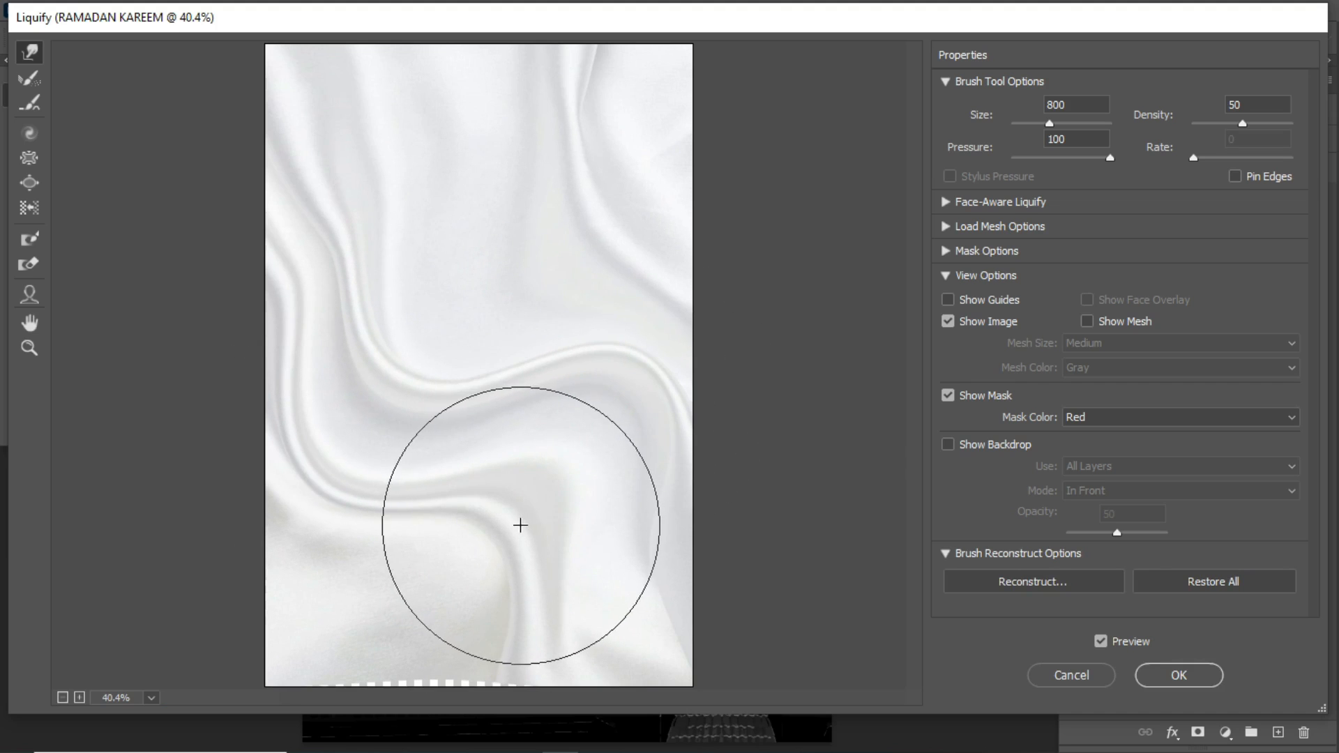
{"action": "left_click_drag", "start_coordinate": [550, 479], "coordinate": [496, 526]}
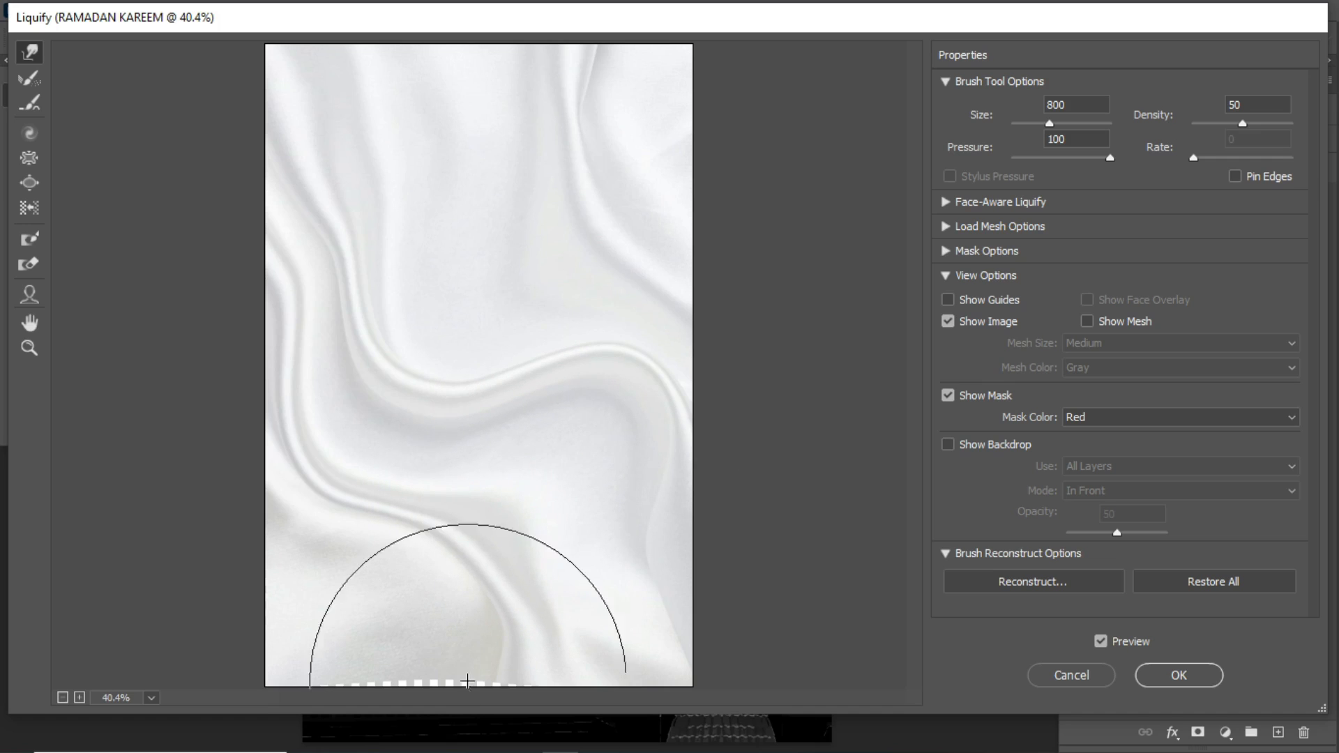
- Bend the fabric's upper-left and lower folds, push fabric over the gaps at the left and bottom edges, and apply the Liquify filter
{"action": "mouse_move", "coordinate": [614, 98]}
{"action": "left_mouse_down"}
{"action": "mouse_move", "coordinate": [587, 110]}
{"action": "mouse_move", "coordinate": [655, 73]}
{"action": "left_mouse_up"}
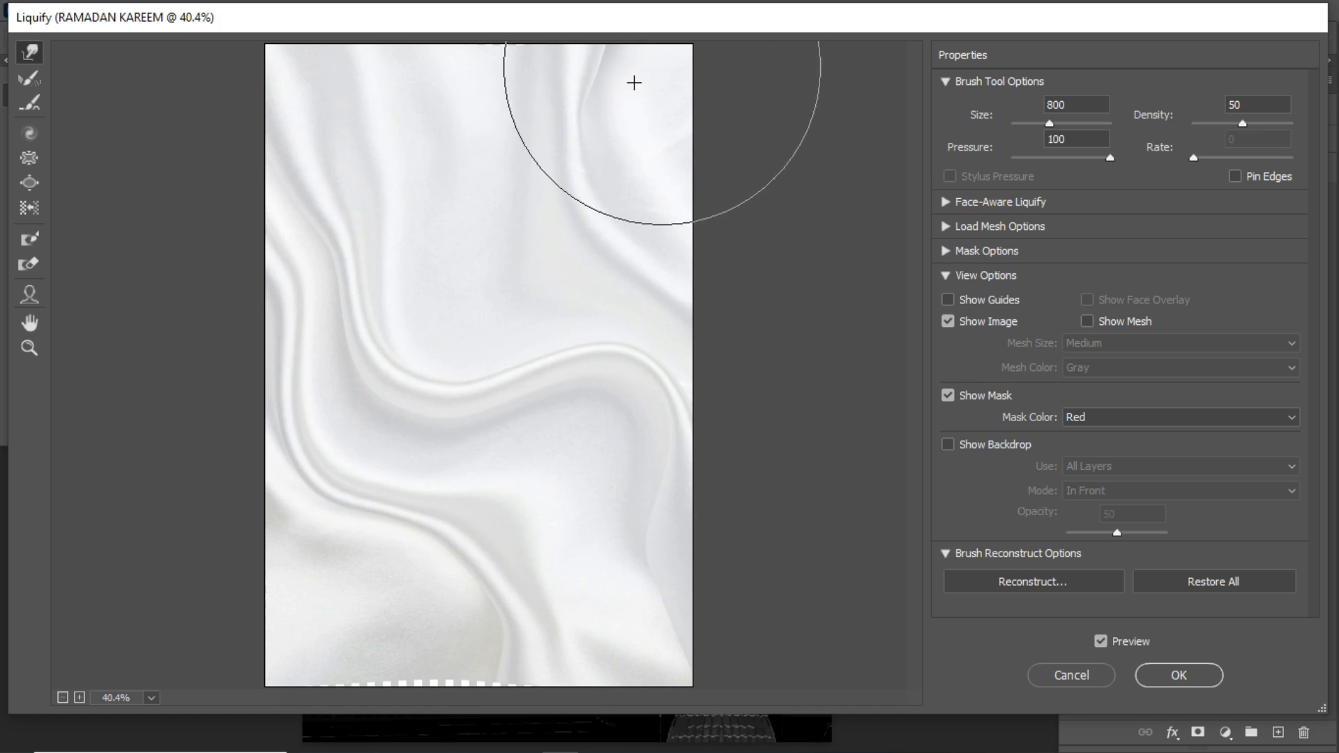
{"action": "left_click_drag", "start_coordinate": [318, 263], "coordinate": [380, 214]}
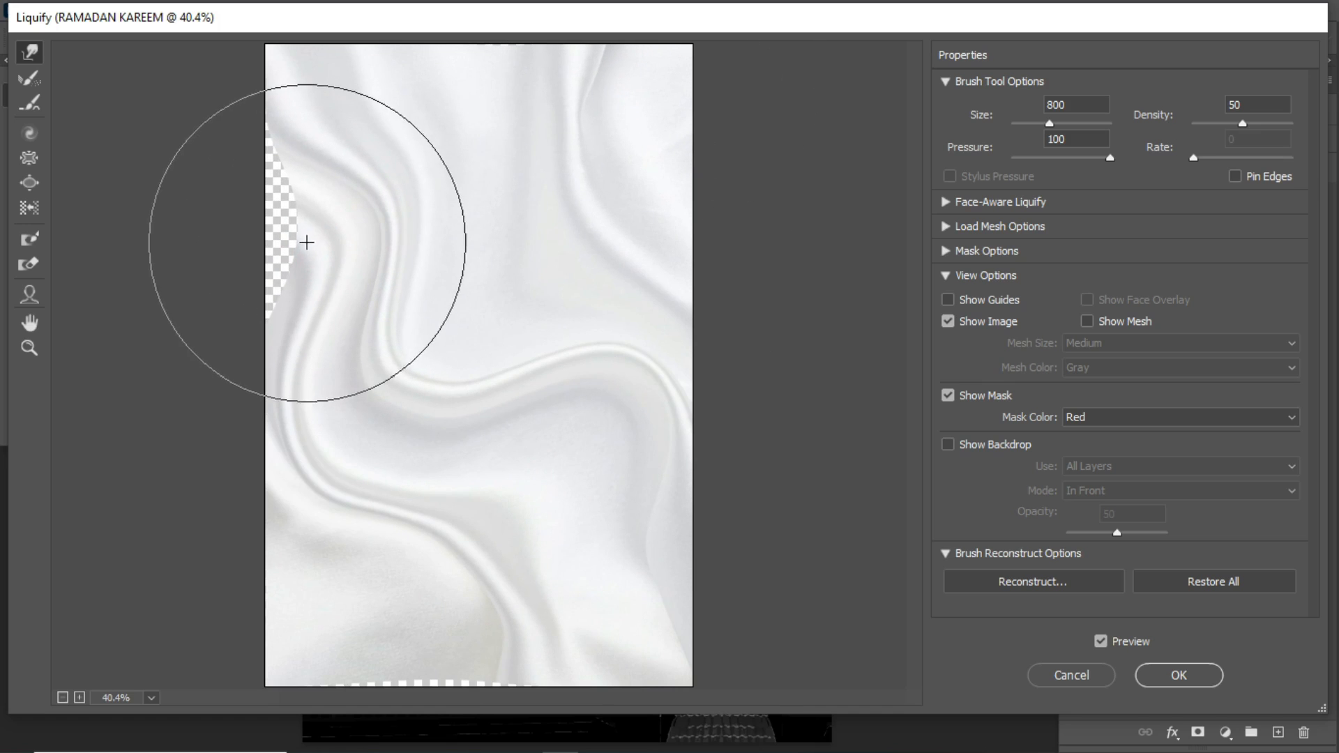
{"action": "left_click_drag", "start_coordinate": [314, 241], "coordinate": [260, 254]}
{"action": "mouse_move", "coordinate": [511, 623]}
{"action": "left_mouse_down"}
{"action": "mouse_move", "coordinate": [496, 665]}
{"action": "mouse_move", "coordinate": [550, 659]}
{"action": "mouse_move", "coordinate": [380, 684]}
{"action": "left_mouse_up"}
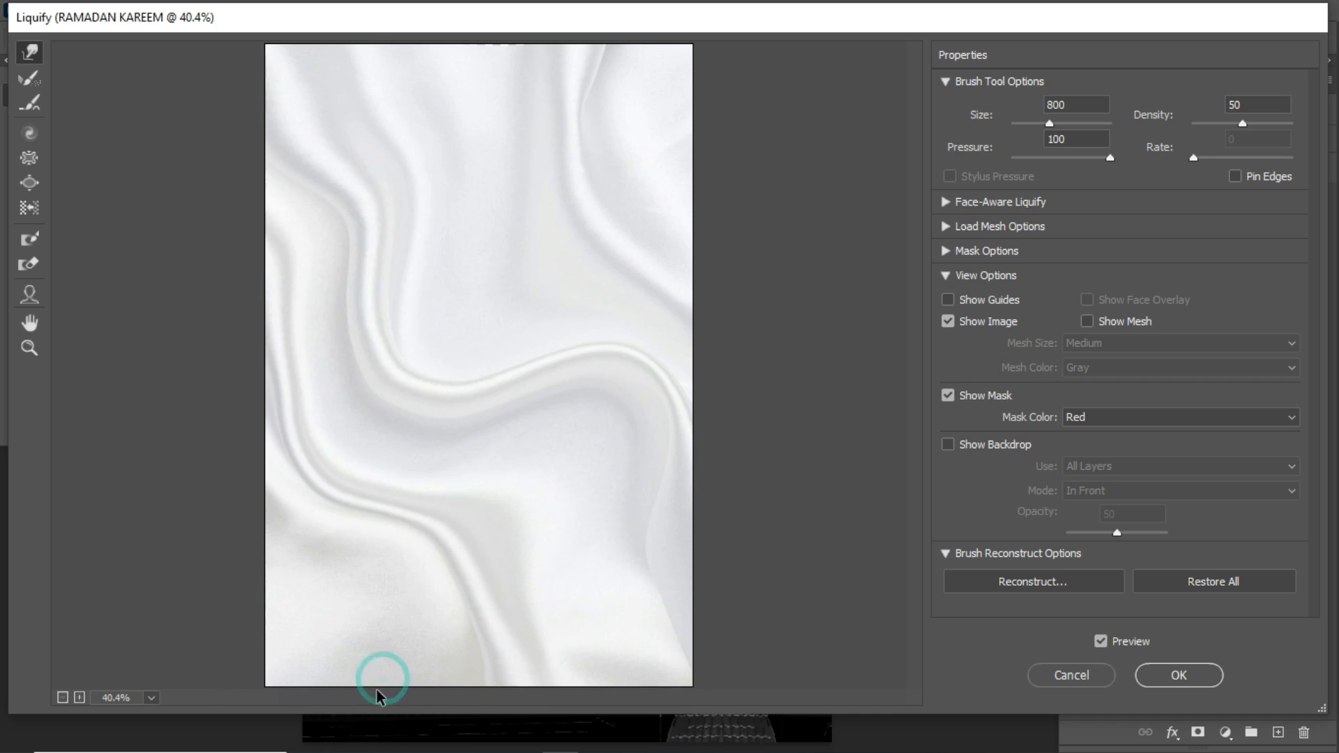
{"action": "left_click_drag", "start_coordinate": [491, 616], "coordinate": [550, 595]}
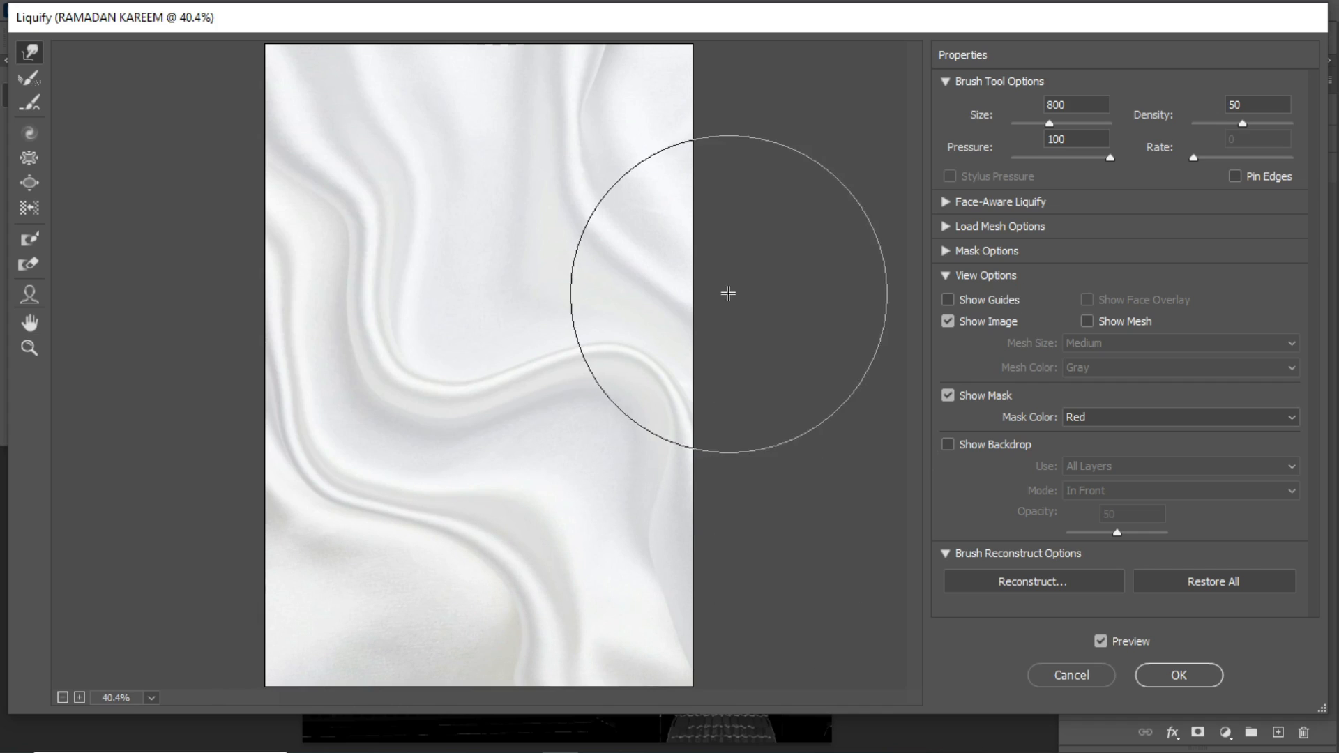
{"action": "left_click", "coordinate": [1207, 675]}
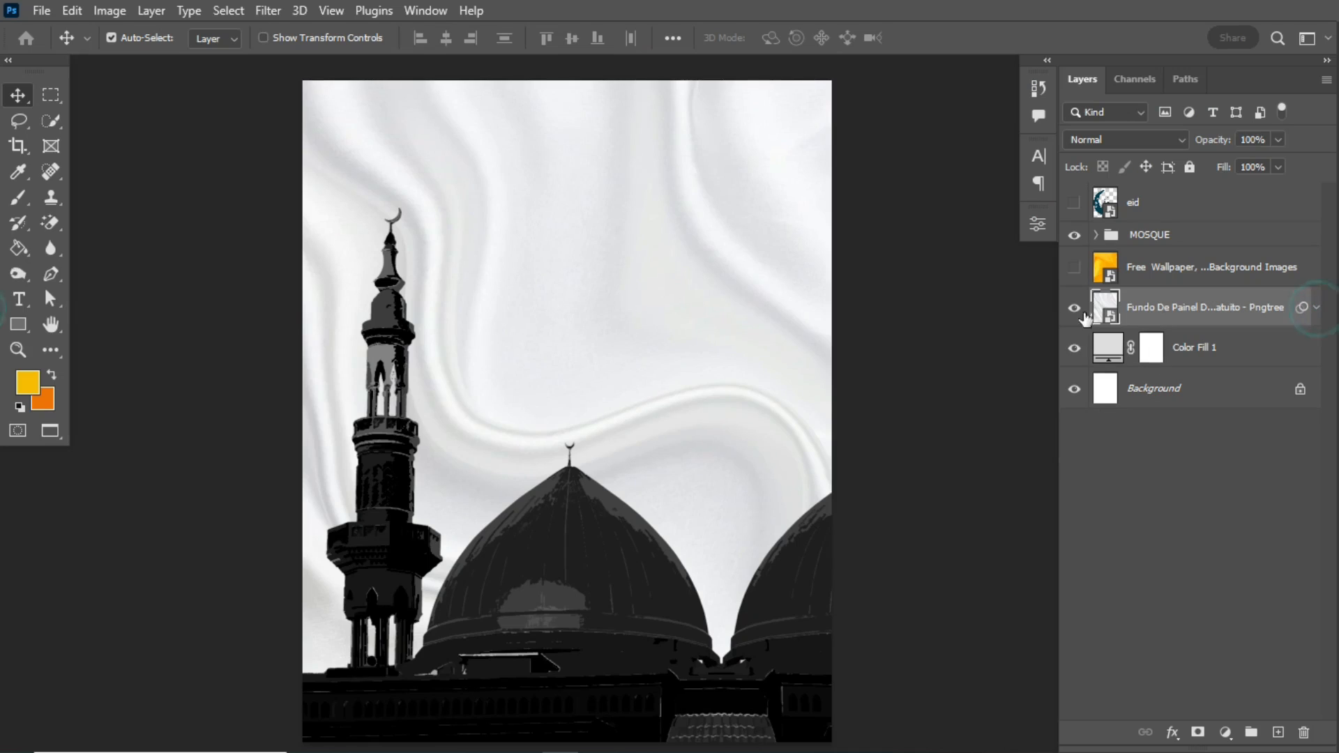
- Apply a Film Grain filter to the white fabric layer with Grain 4, Highlight Area 0 and Intensity 10, and set its opacity to 34%
{"action": "left_click", "coordinate": [270, 13]}
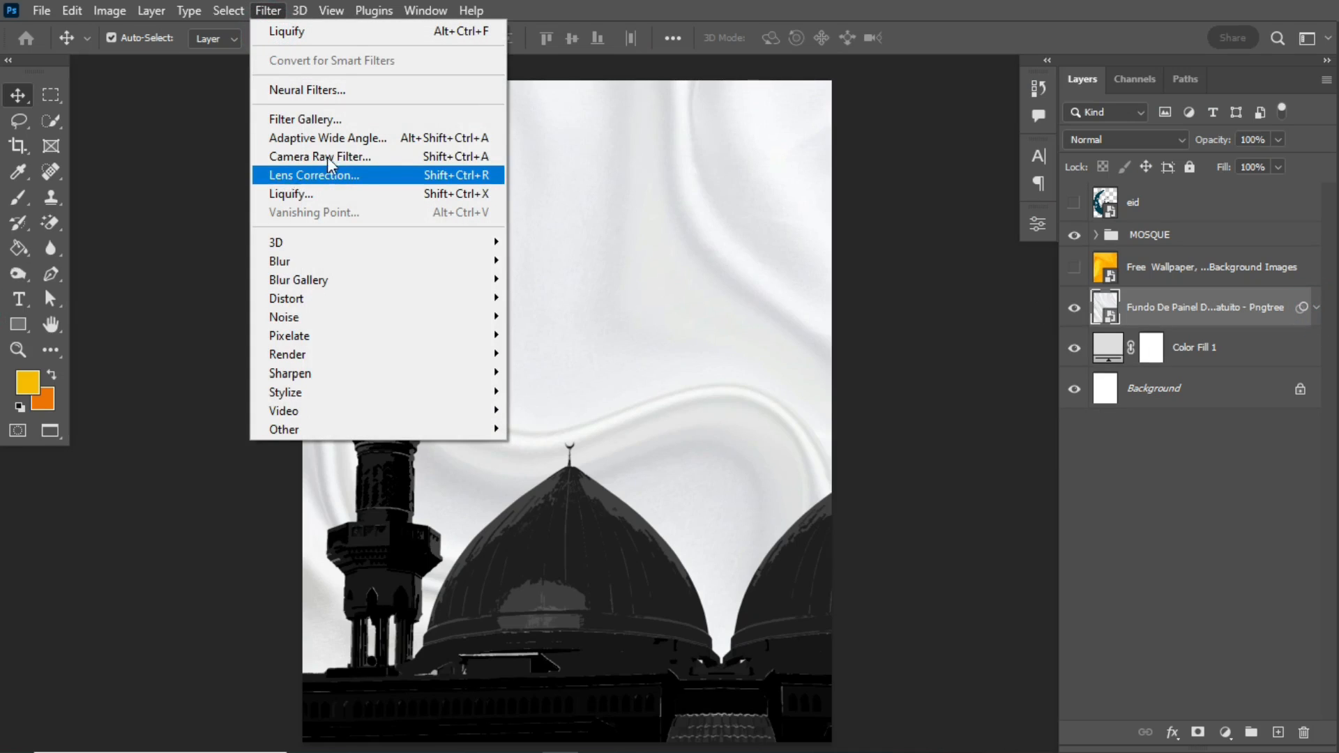
{"action": "left_click", "coordinate": [335, 120]}
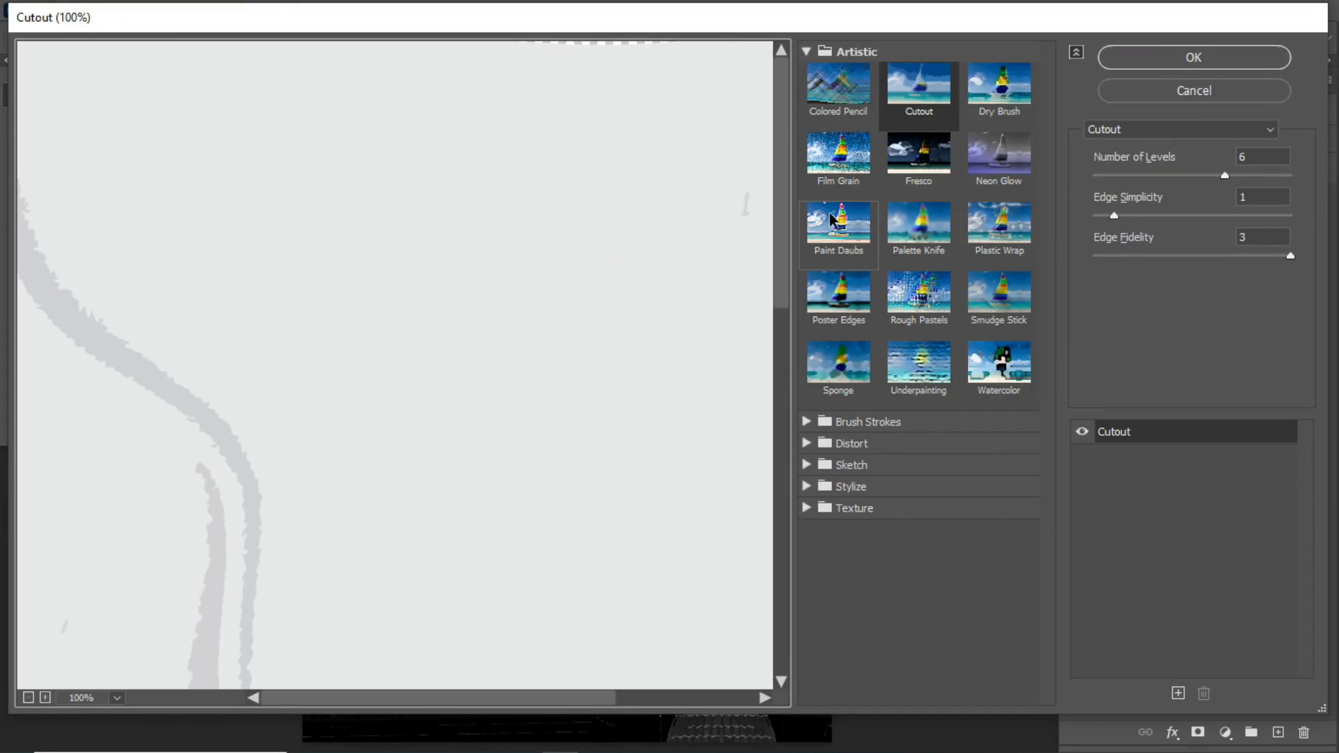
{"action": "left_click", "coordinate": [830, 167]}
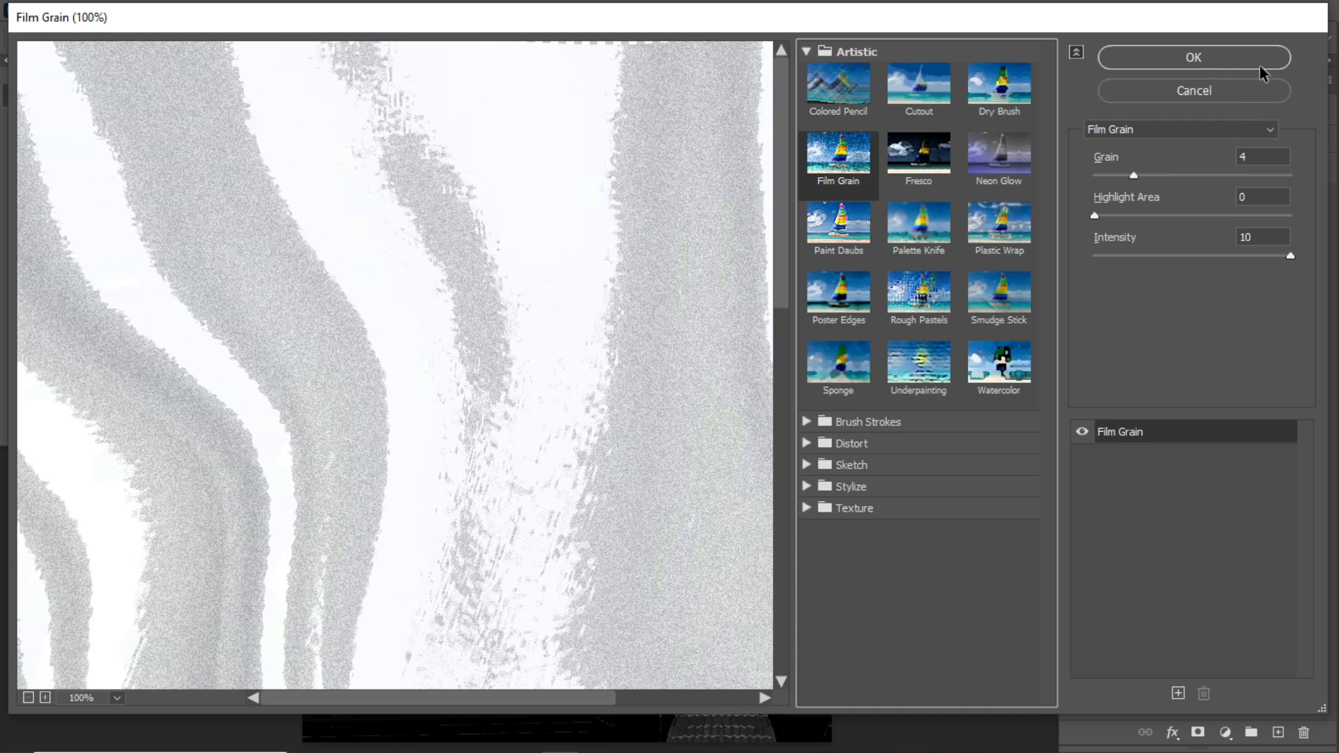
{"action": "left_click", "coordinate": [1192, 66]}
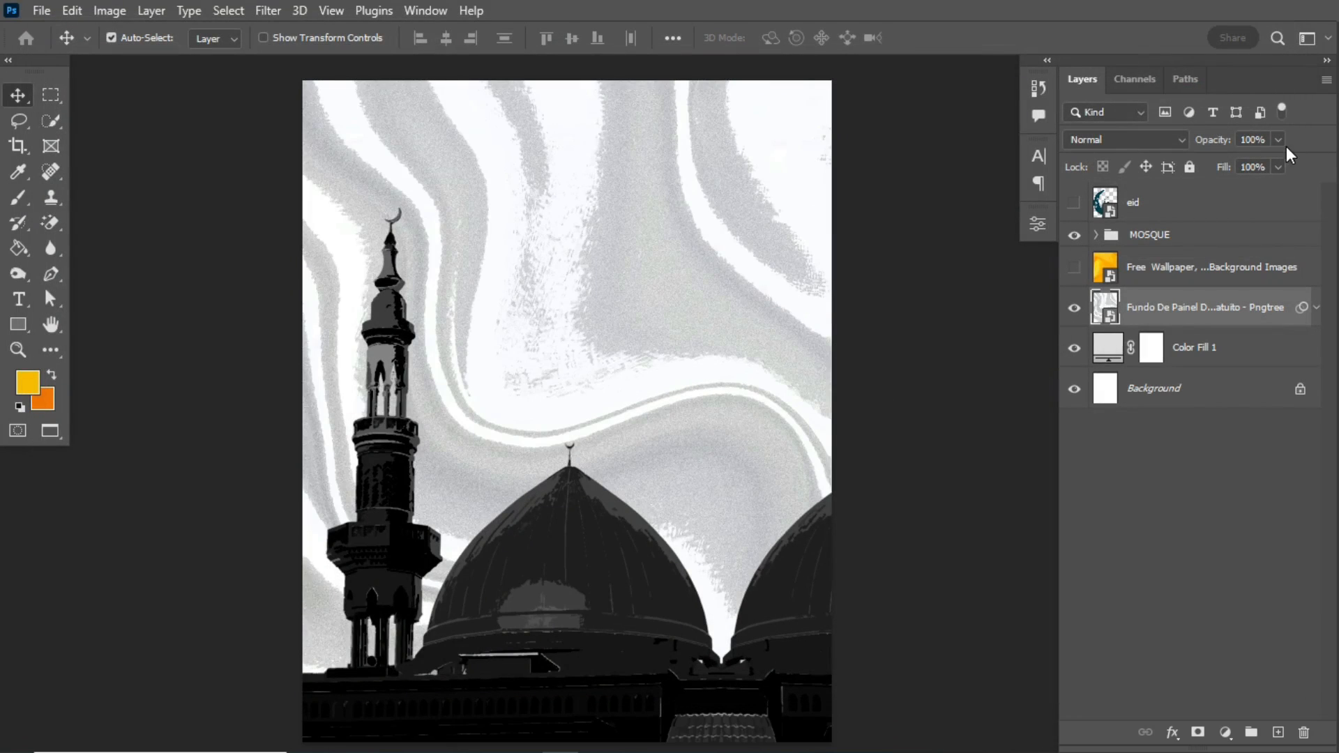
{"action": "left_click_drag", "start_coordinate": [1214, 136], "coordinate": [1150, 160]}
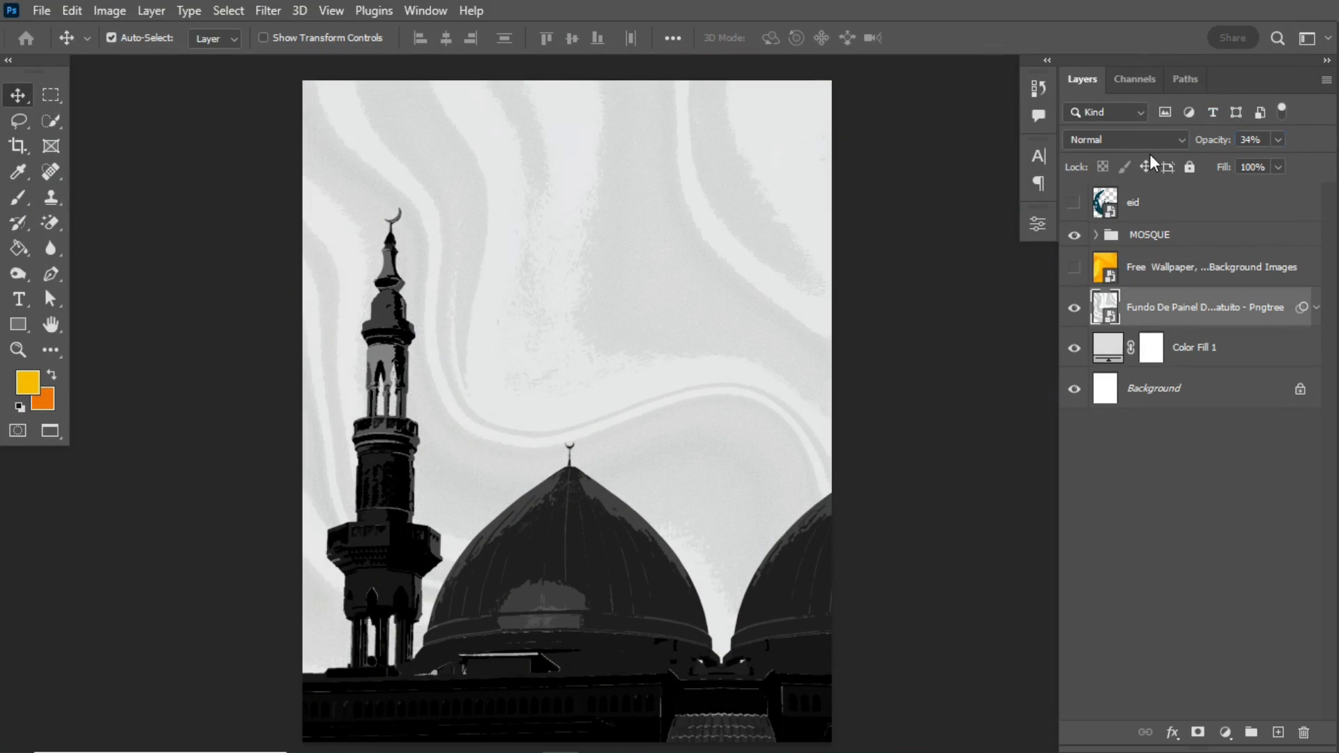
- Show the orange wallpaper layer and set its blend mode to Soft Light
{"action": "left_click", "coordinate": [1074, 267]}
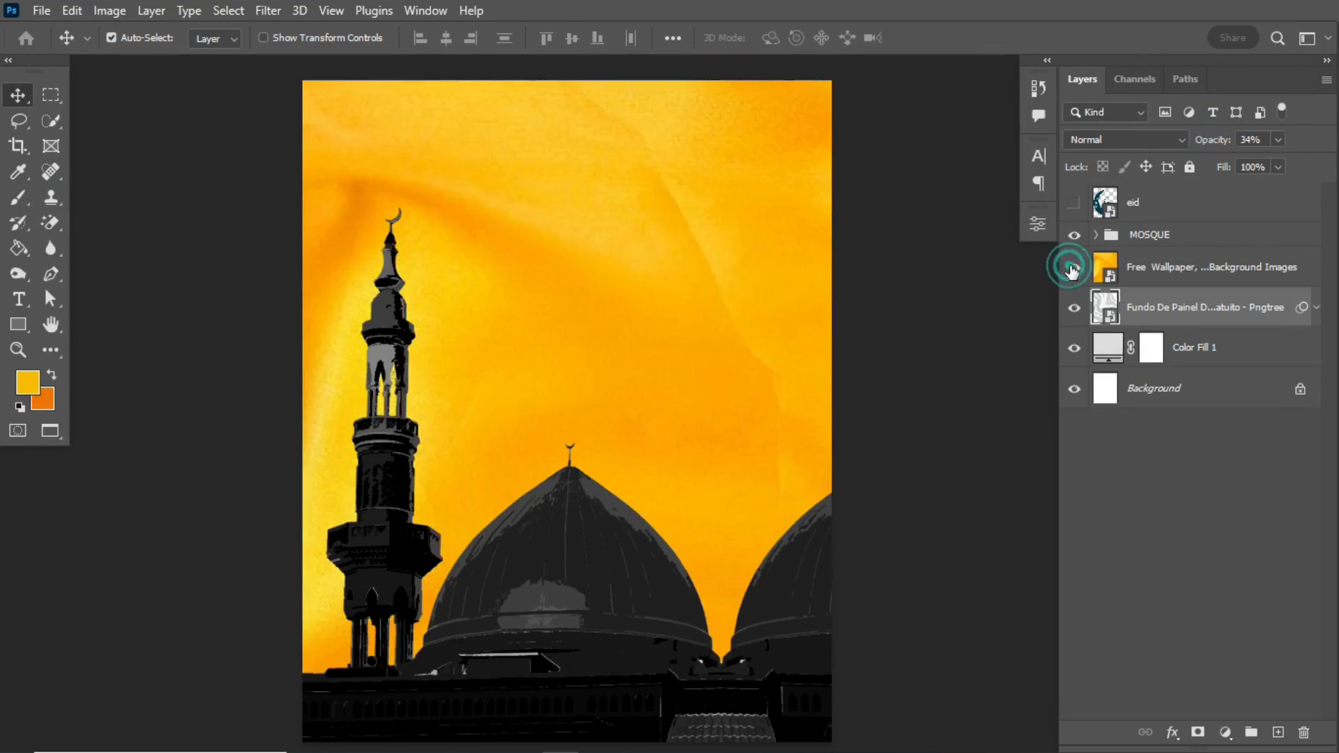
{"action": "left_click", "coordinate": [1173, 266]}
{"action": "left_click", "coordinate": [1132, 135]}
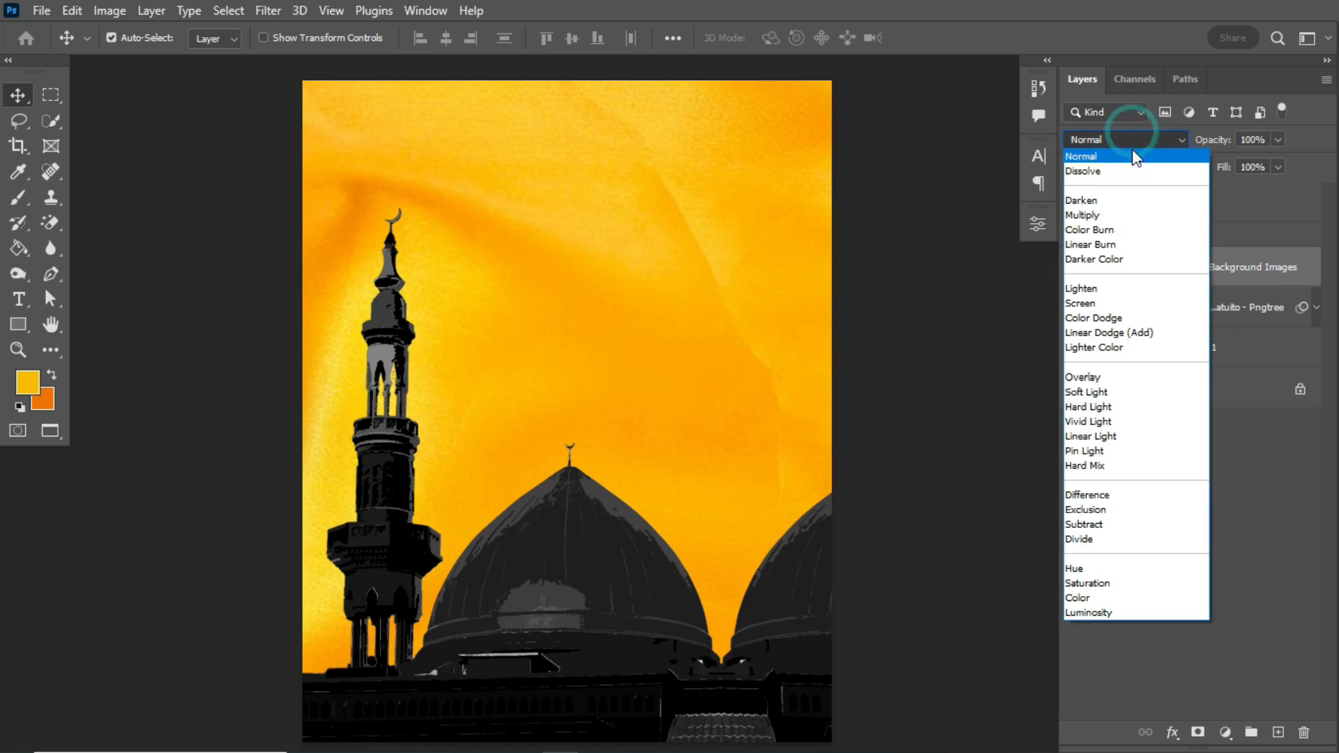
{"action": "left_click", "coordinate": [1100, 393]}
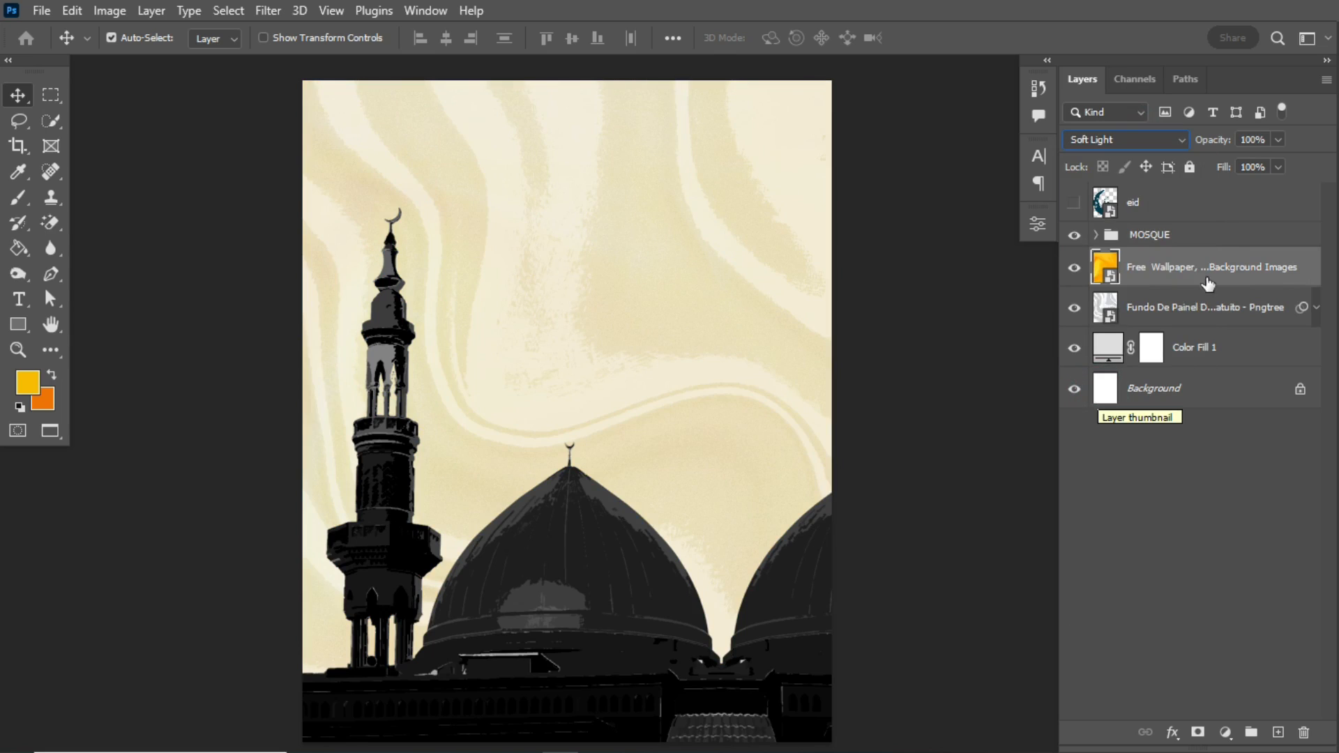
- Show the eid graphic and scale it down proportionally to about 119 x 131 px above the minaret
{"action": "left_click", "coordinate": [1075, 203]}
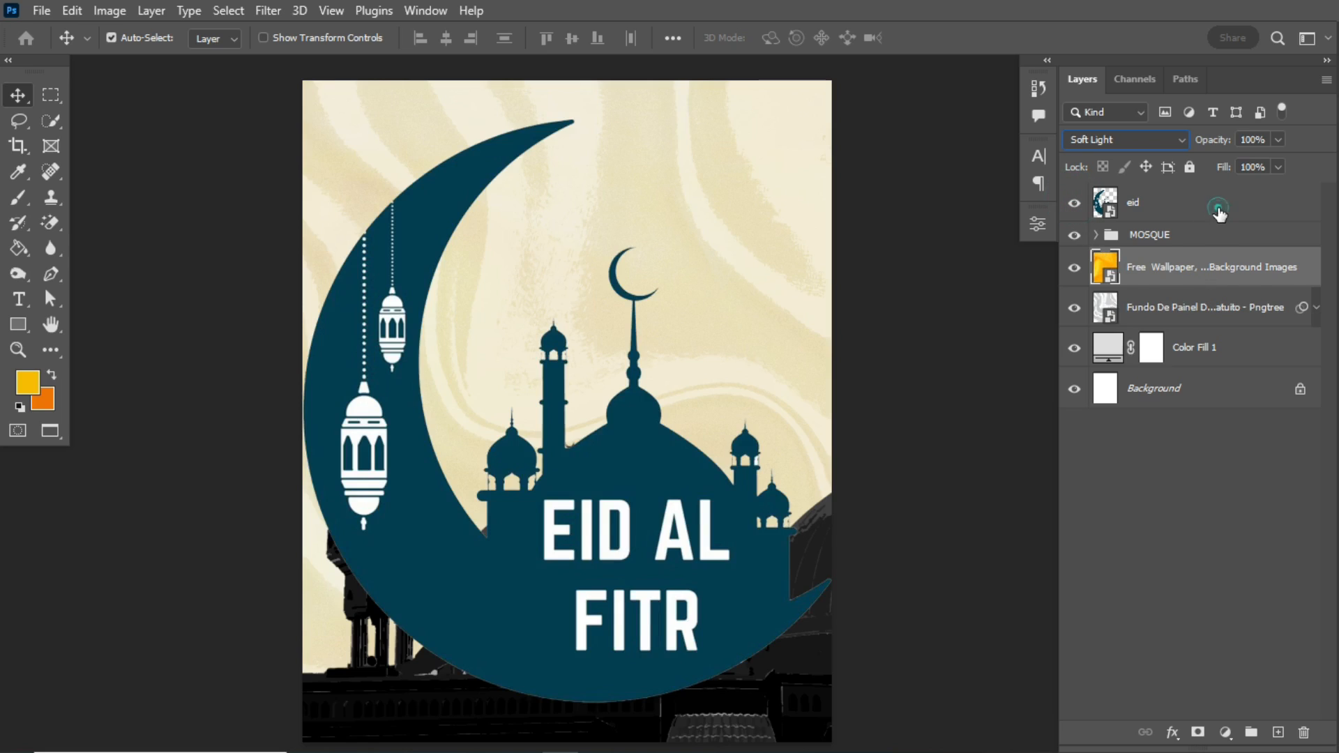
{"action": "left_click", "coordinate": [1193, 209]}
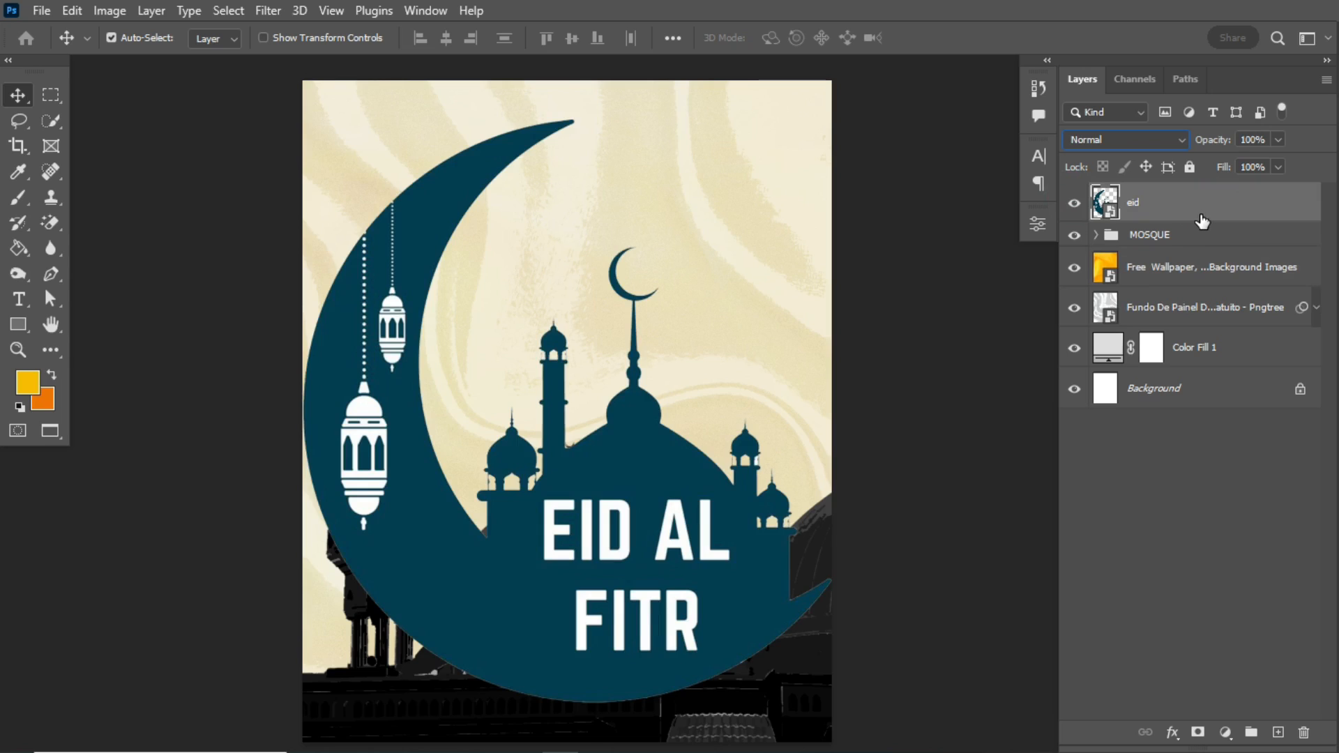
{"action": "key", "text": "ctrl+t"}
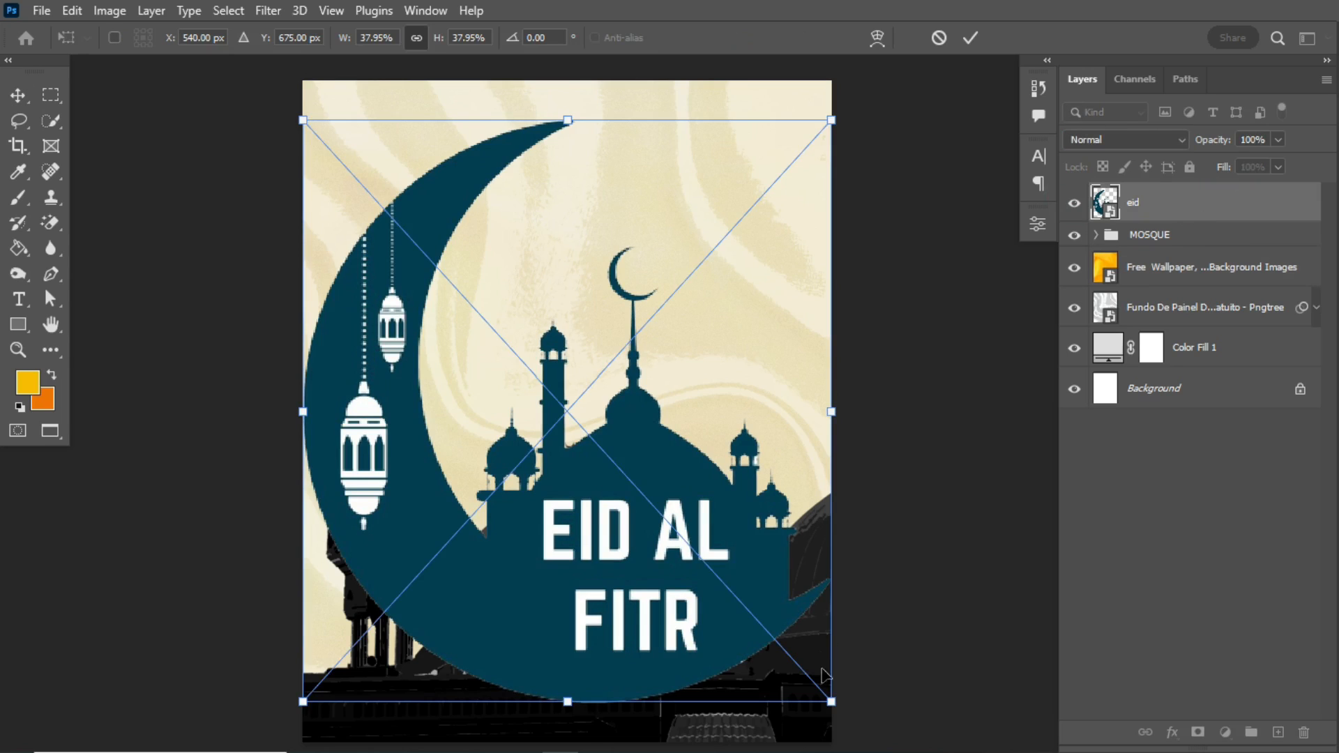
{"action": "left_click_drag", "start_coordinate": [835, 711], "coordinate": [407, 183]}
{"action": "key", "text": "Return"}
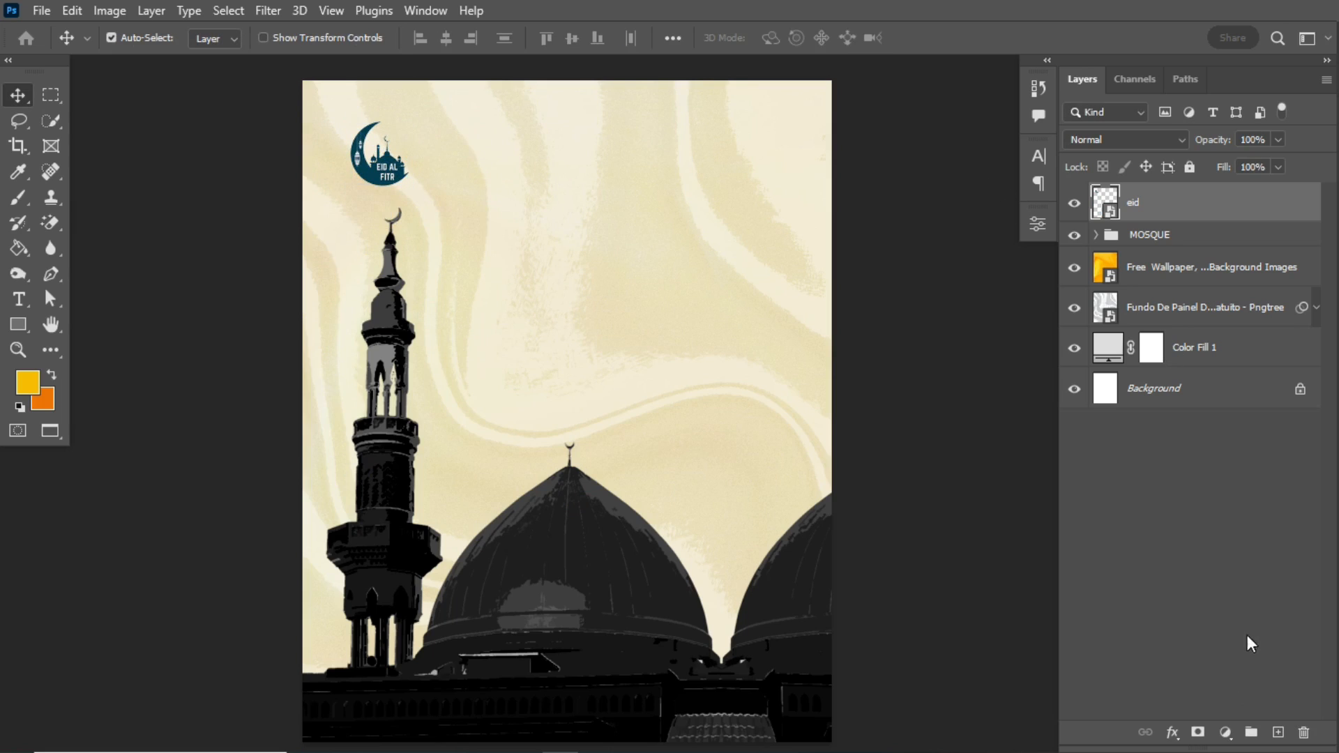
{"action": "left_click", "coordinate": [1226, 732]}
{"action": "left_click", "coordinate": [1252, 545]}
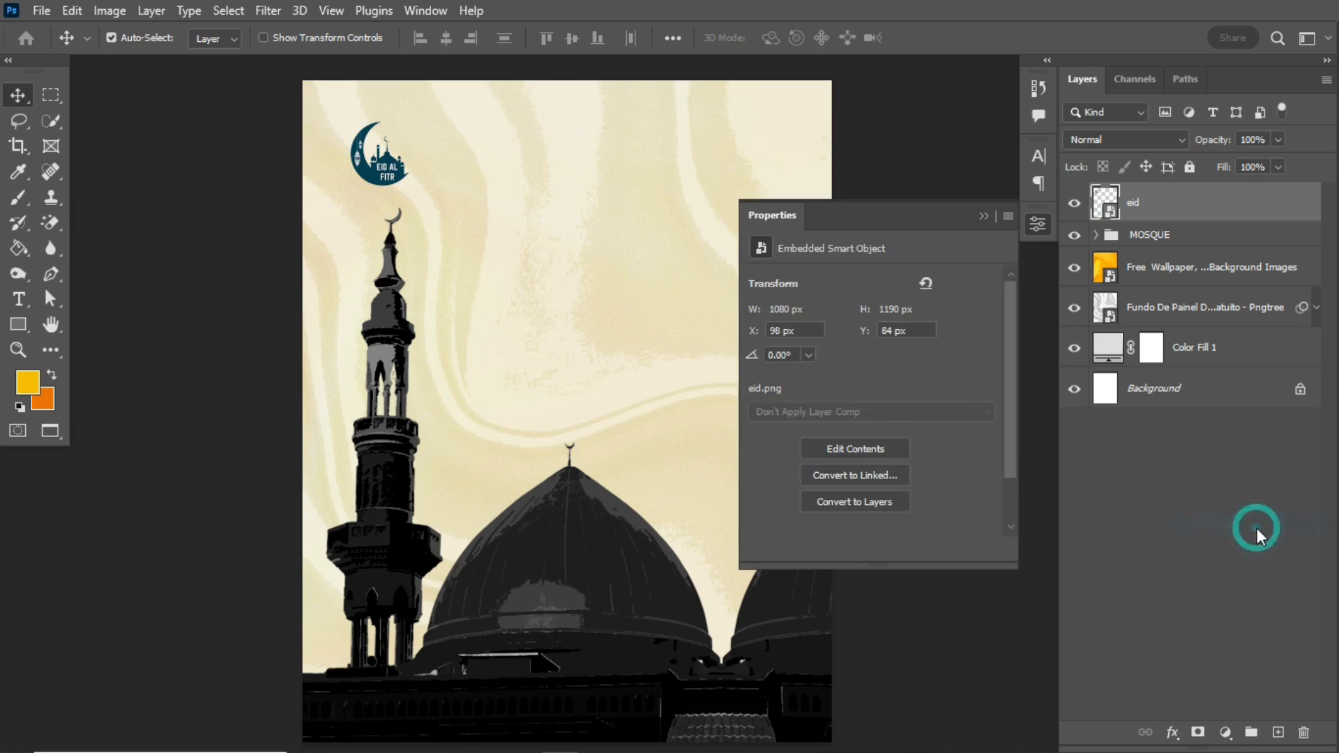
{"action": "key", "text": "ctrl+z"}
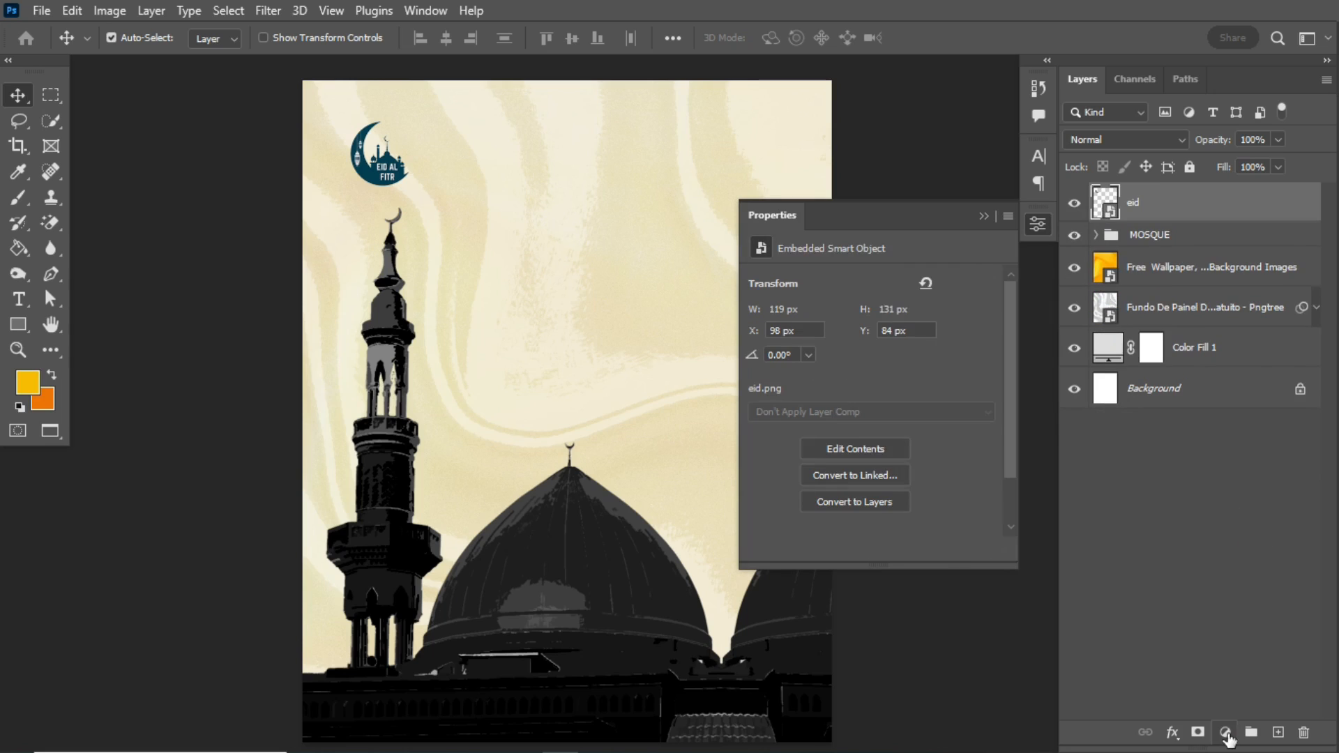
- Add a Hue/Saturation adjustment clipped to the eid graphic, with Saturation -100 and Lightness -12
{"action": "left_click", "coordinate": [1226, 732]}
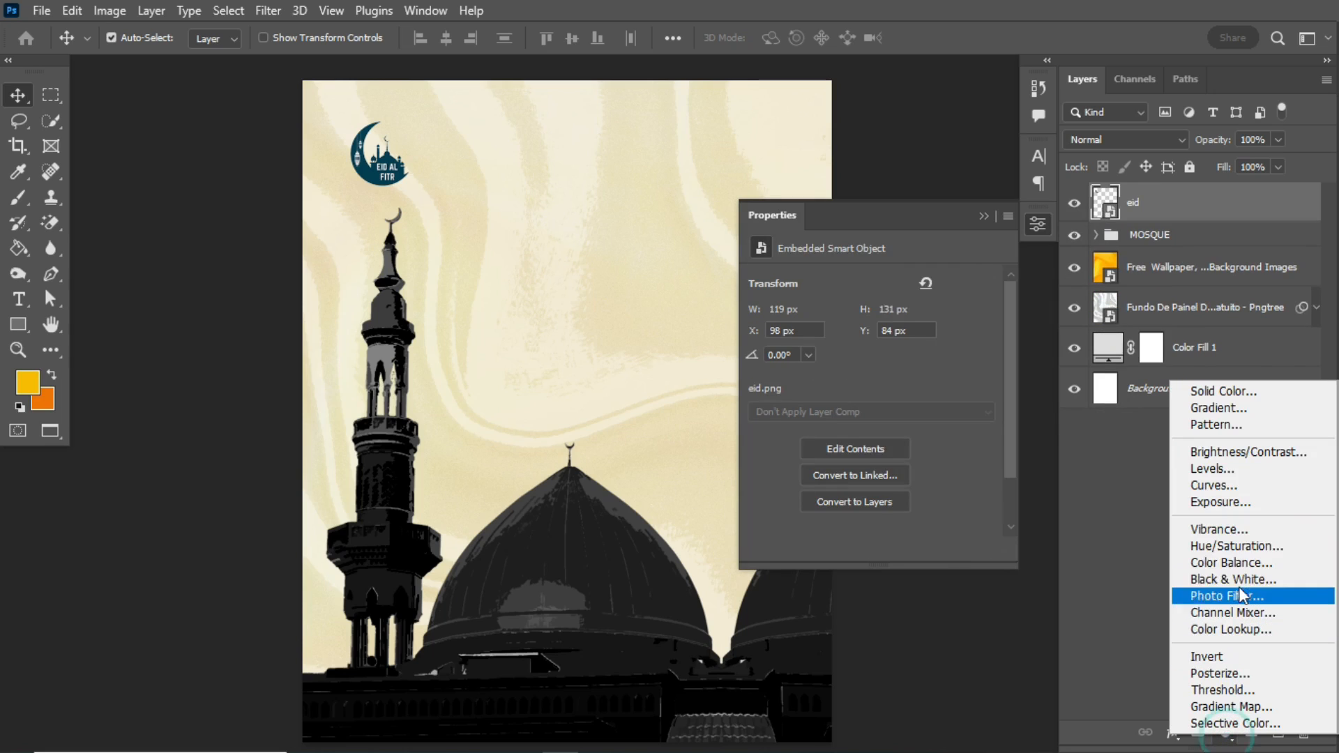
{"action": "left_click", "coordinate": [1254, 550]}
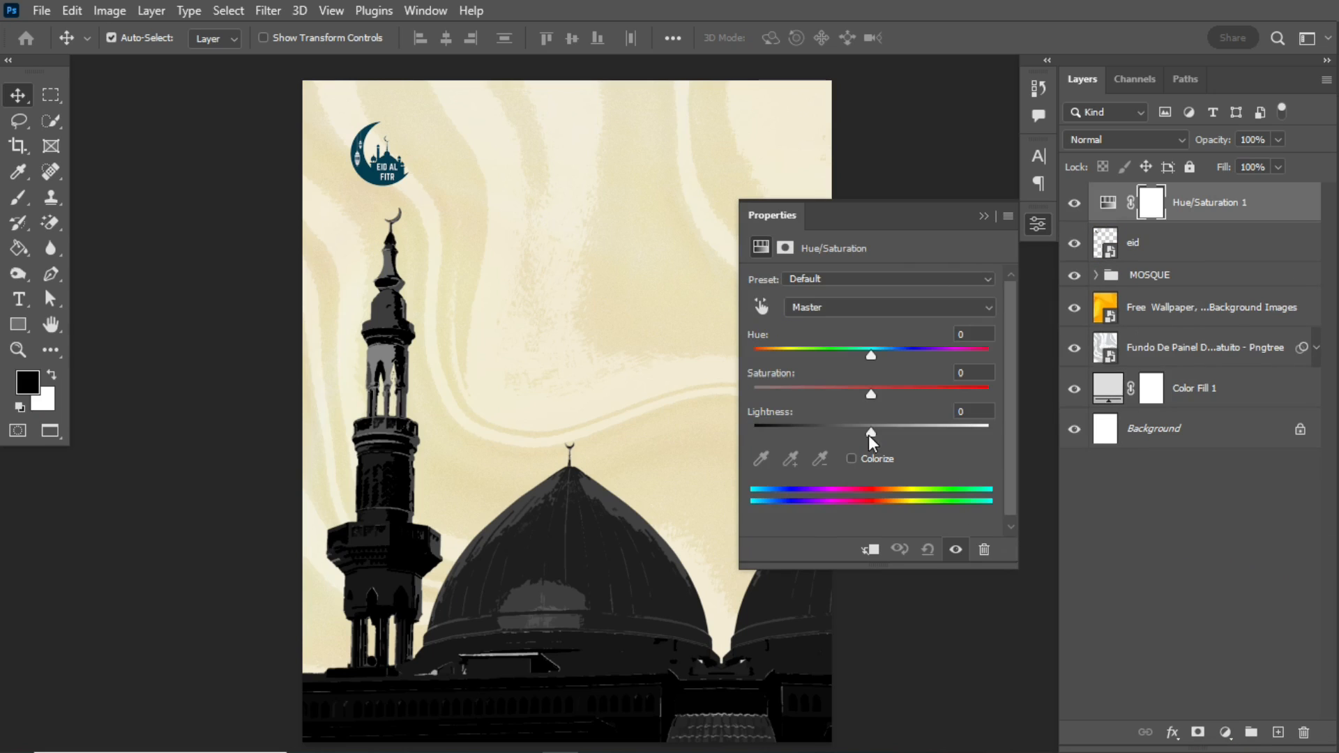
{"action": "left_click_drag", "start_coordinate": [869, 392], "coordinate": [734, 396]}
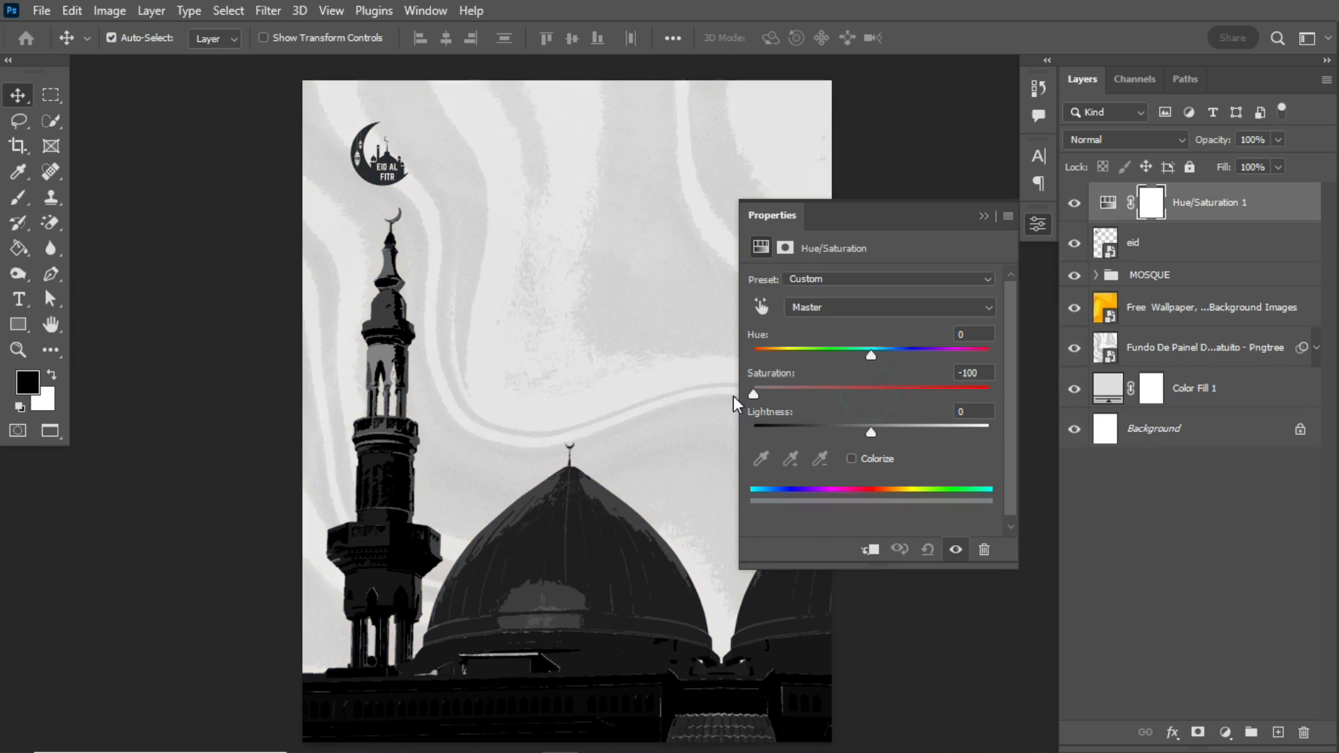
{"action": "left_click", "coordinate": [870, 550]}
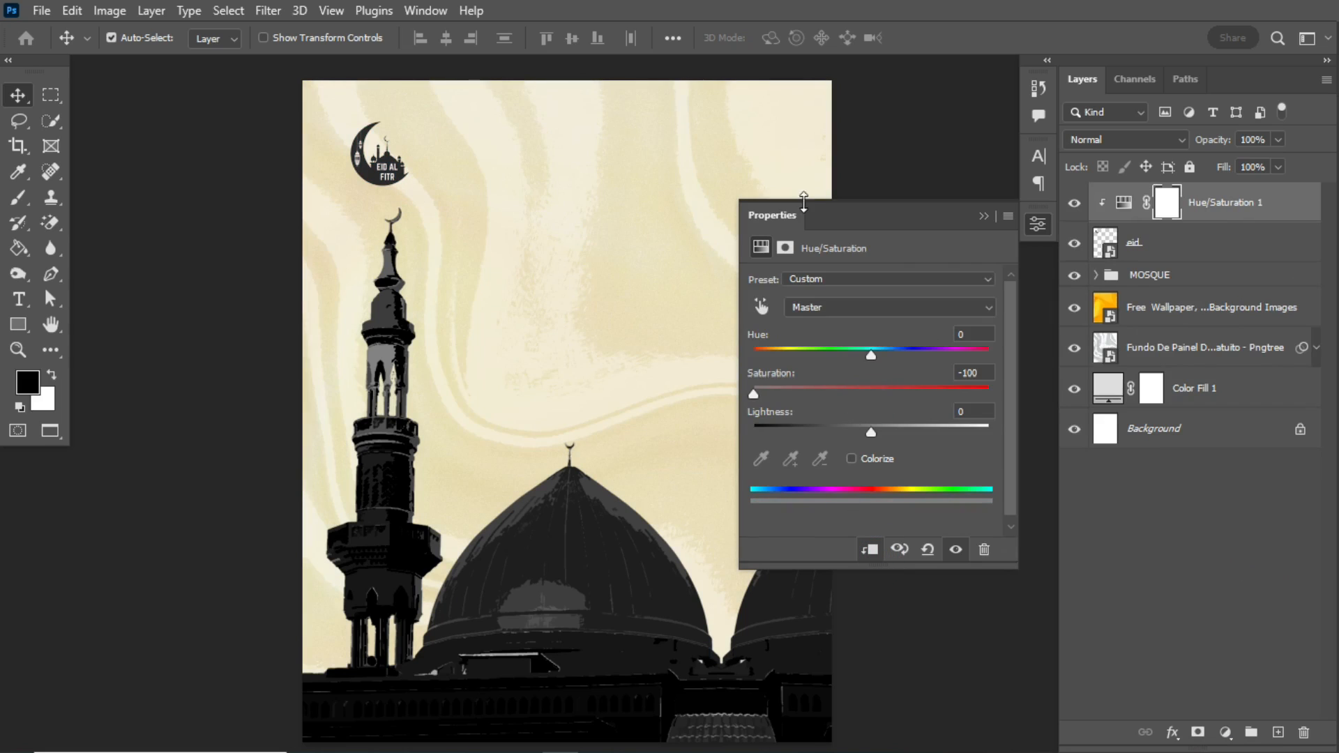
{"action": "left_click_drag", "start_coordinate": [872, 431], "coordinate": [857, 431]}
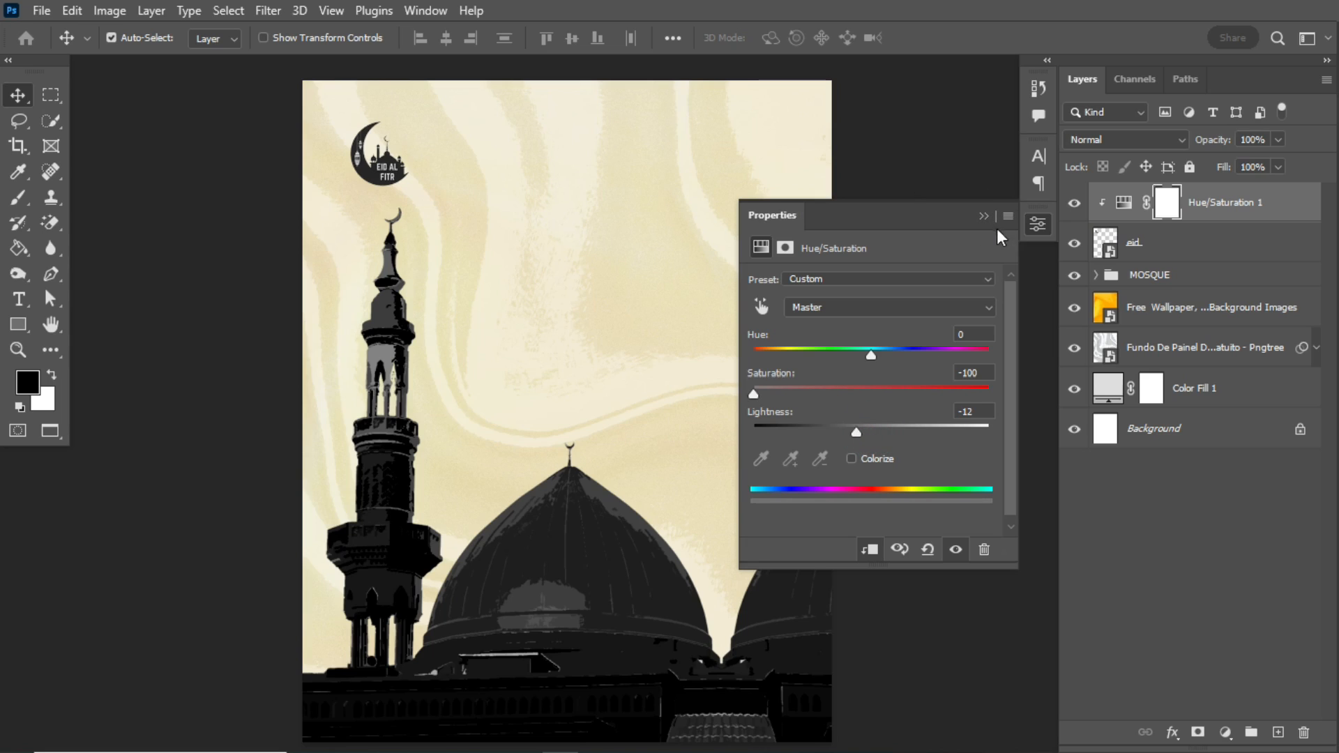
{"action": "left_click", "coordinate": [983, 217]}
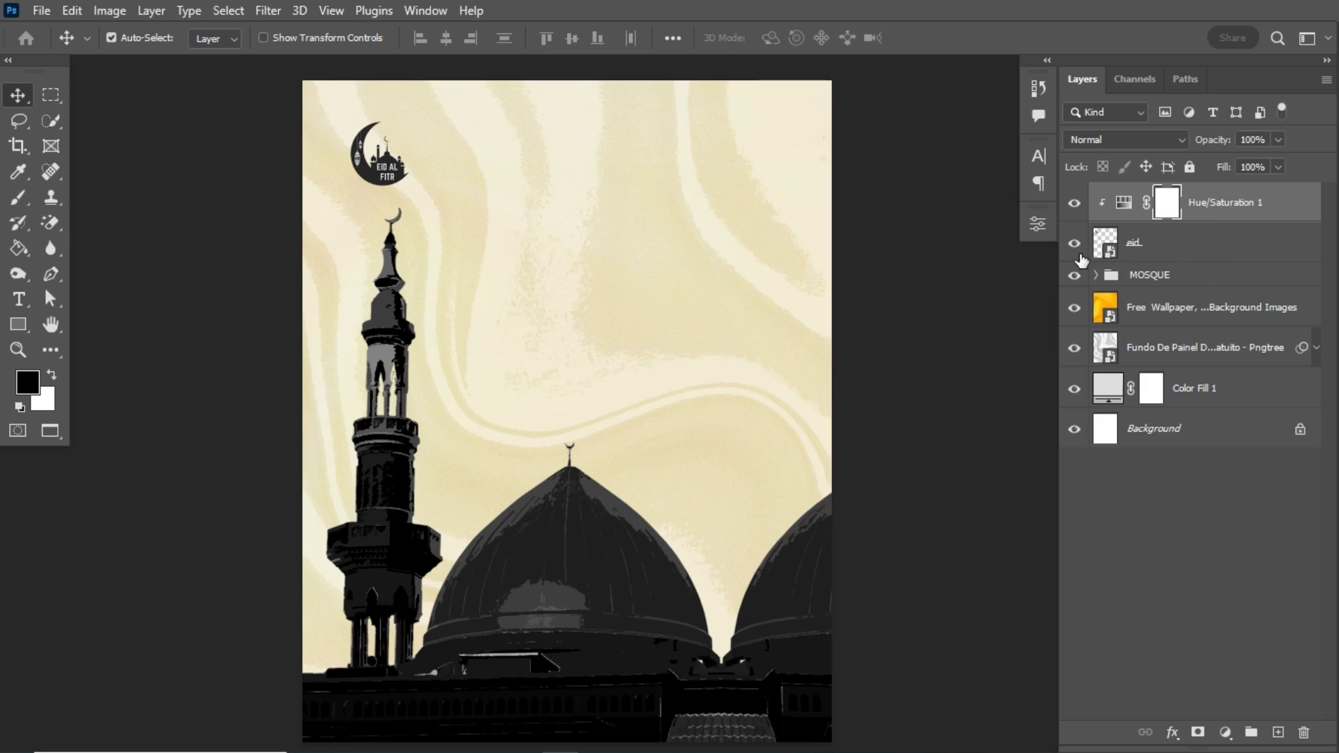
- Group all layers above the Background, from the colour fill up to the Hue/Saturation adjustment, and name the group BG
{"action": "left_click", "coordinate": [20, 305]}
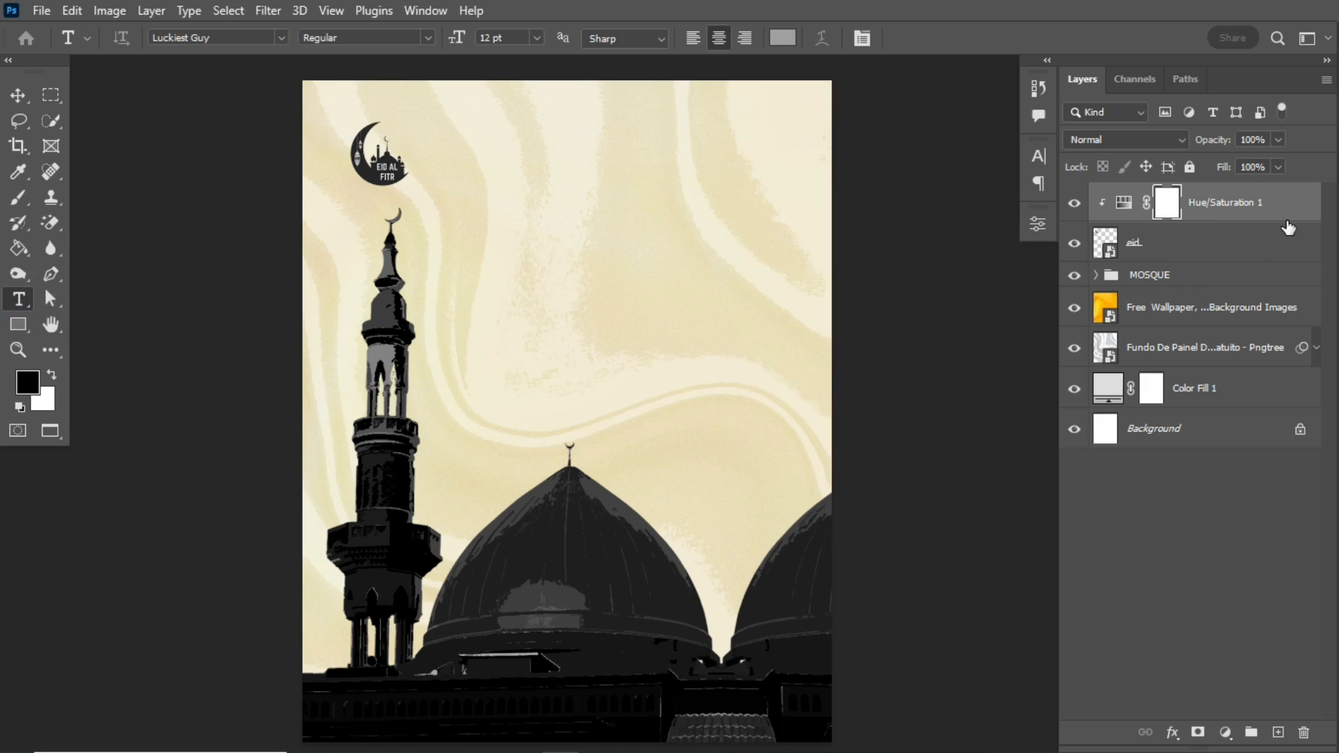
{"action": "left_click", "coordinate": [1227, 192]}
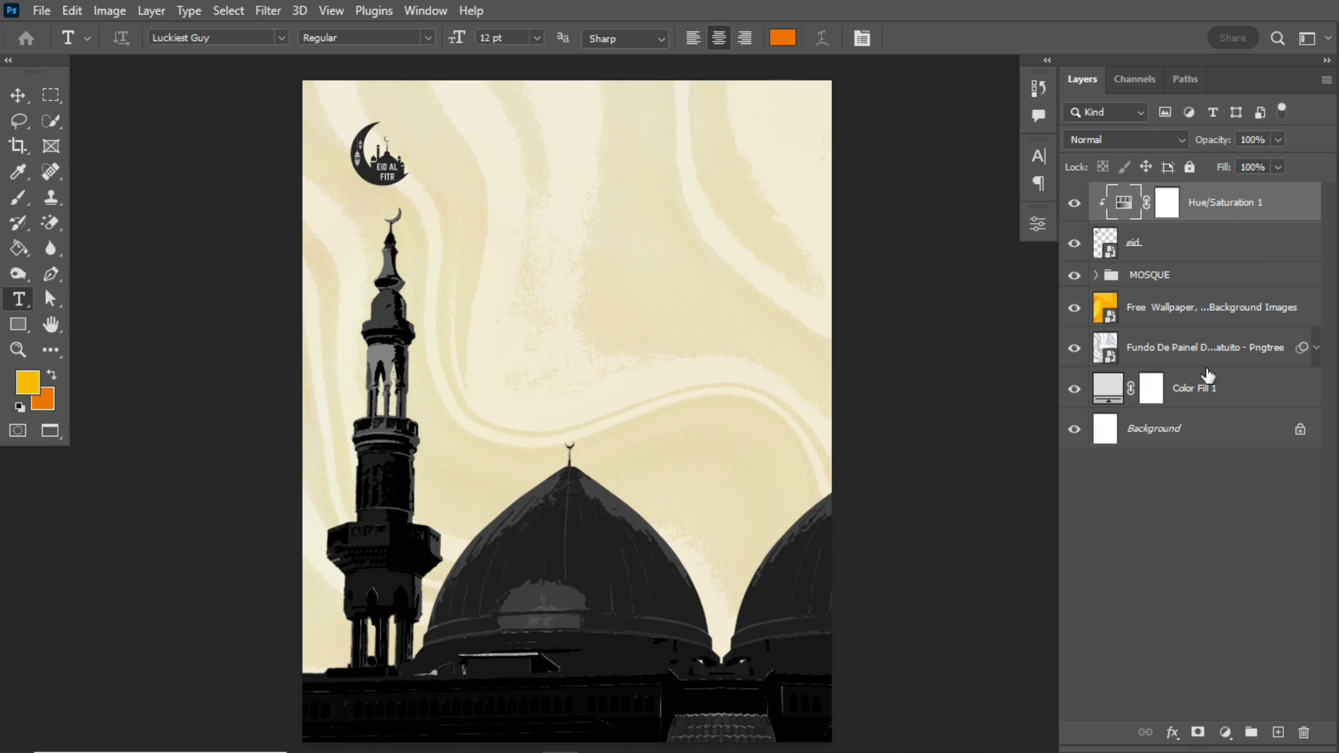
{"action": "left_click", "coordinate": [1246, 390], "text": "shift"}
{"action": "key", "text": "ctrl+g"}
{"action": "double_click", "coordinate": [1153, 196]}
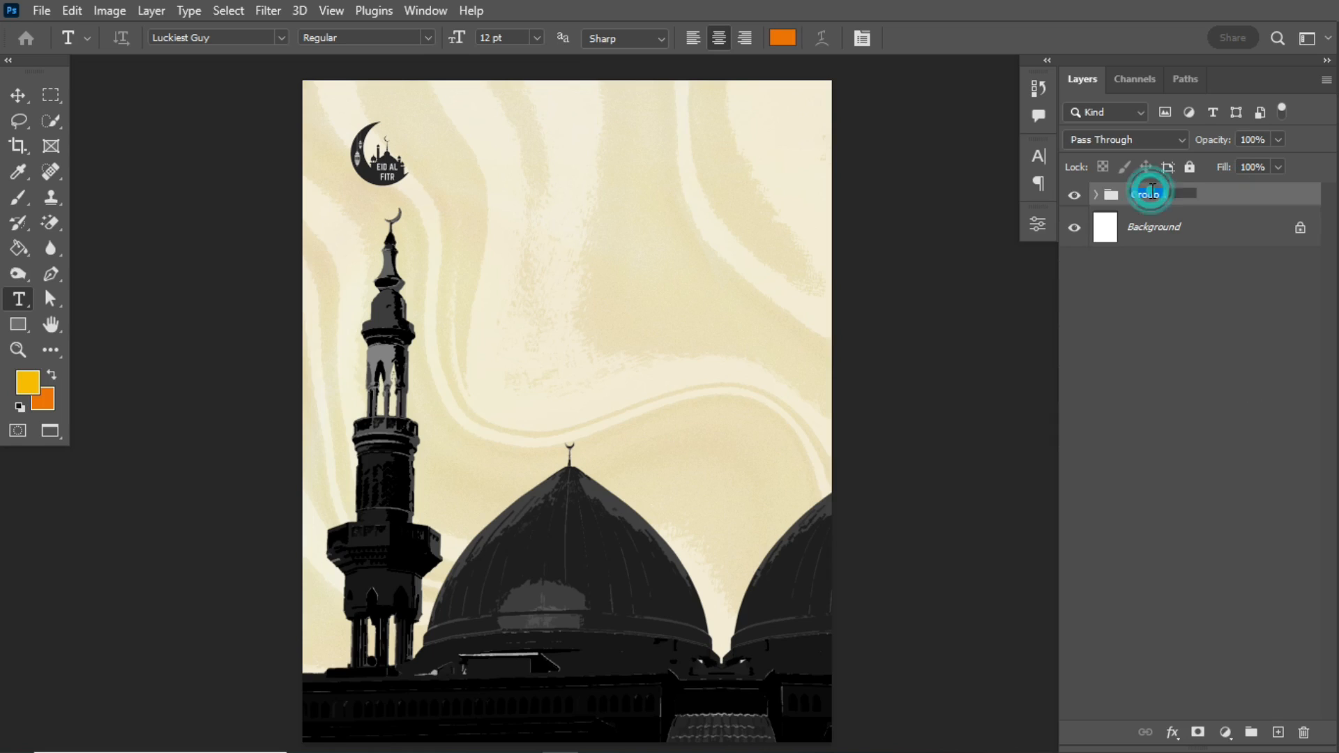
{"action": "type", "text": "BG"}
{"action": "key", "text": "Return"}
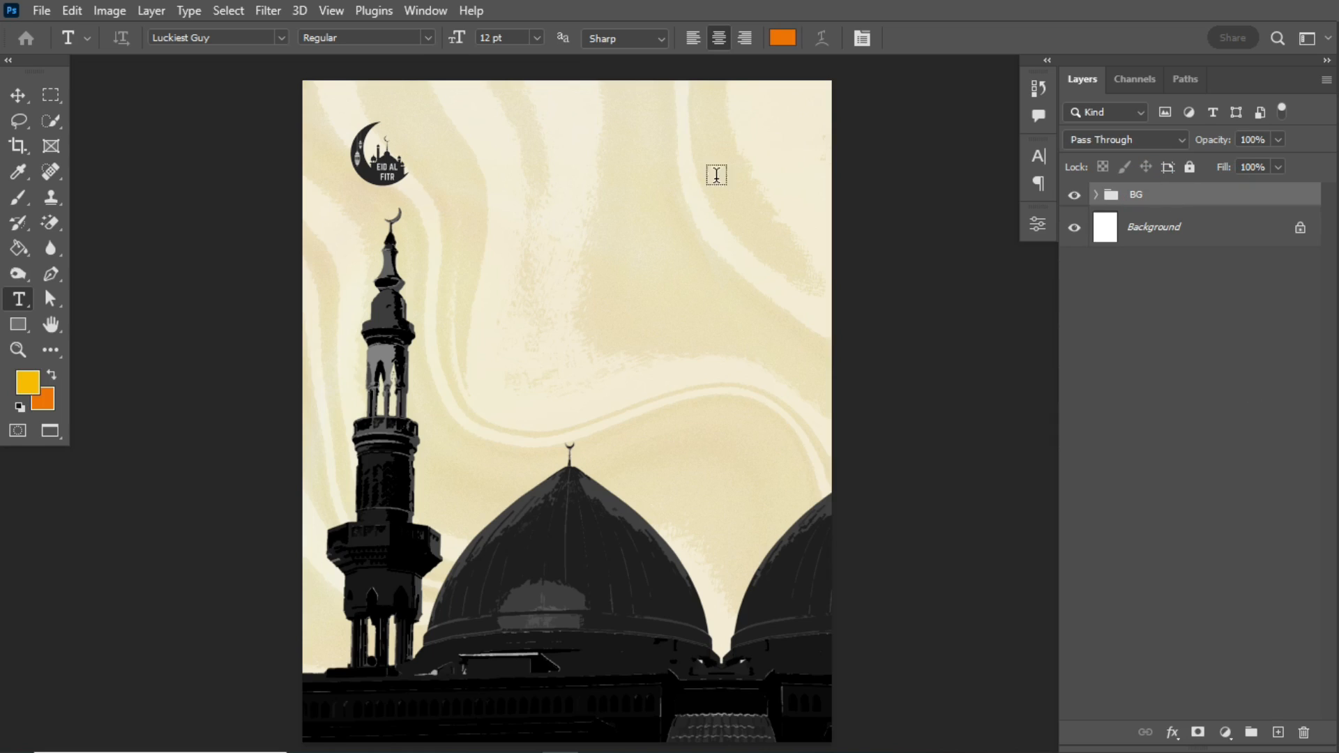
- Nudge the eid graphic slightly to the right so it sits over the minaret's crescent
{"action": "left_click", "coordinate": [18, 120]}
{"action": "left_click", "coordinate": [18, 94]}
{"action": "left_click_drag", "start_coordinate": [370, 175], "coordinate": [380, 176]}
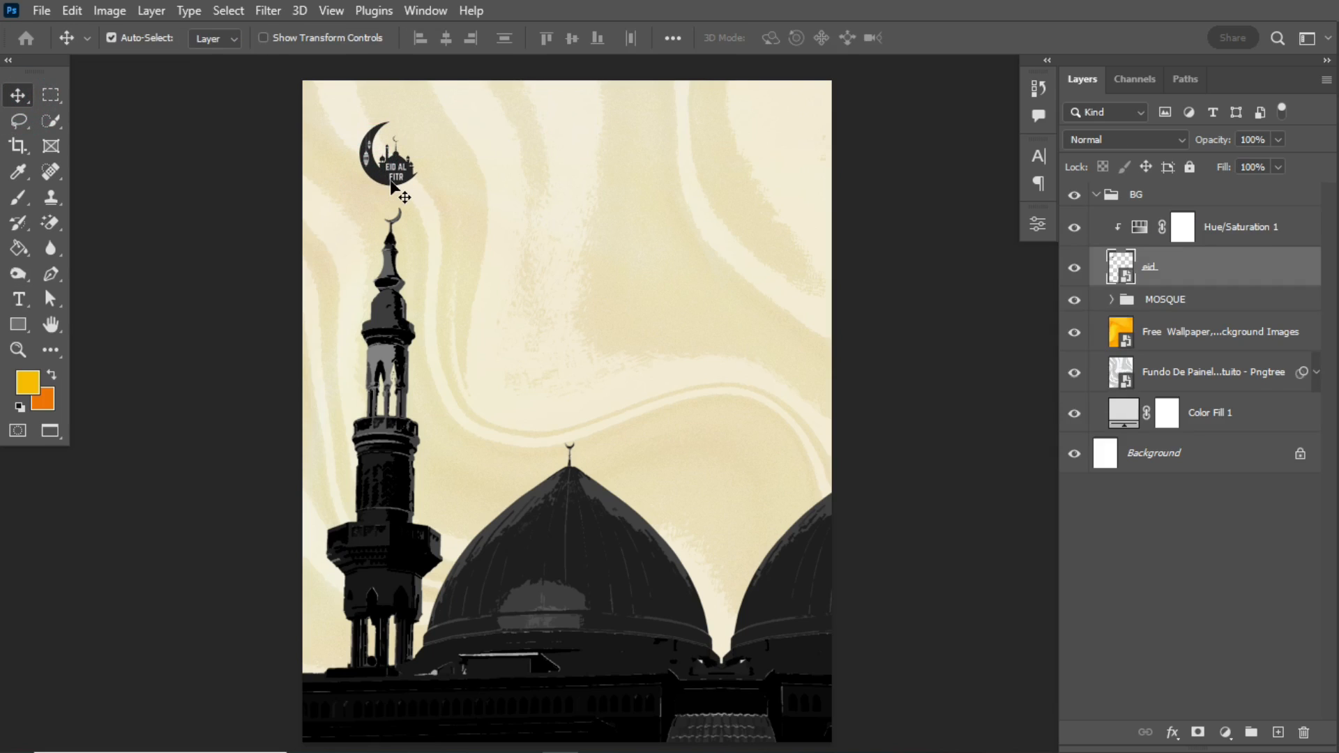
- Add the text "Eid al-Fitr", "Ramadan Kareem" and "May Allah bless you and your household as you share the love." above the collapsed BG group
{"action": "left_click", "coordinate": [19, 298]}
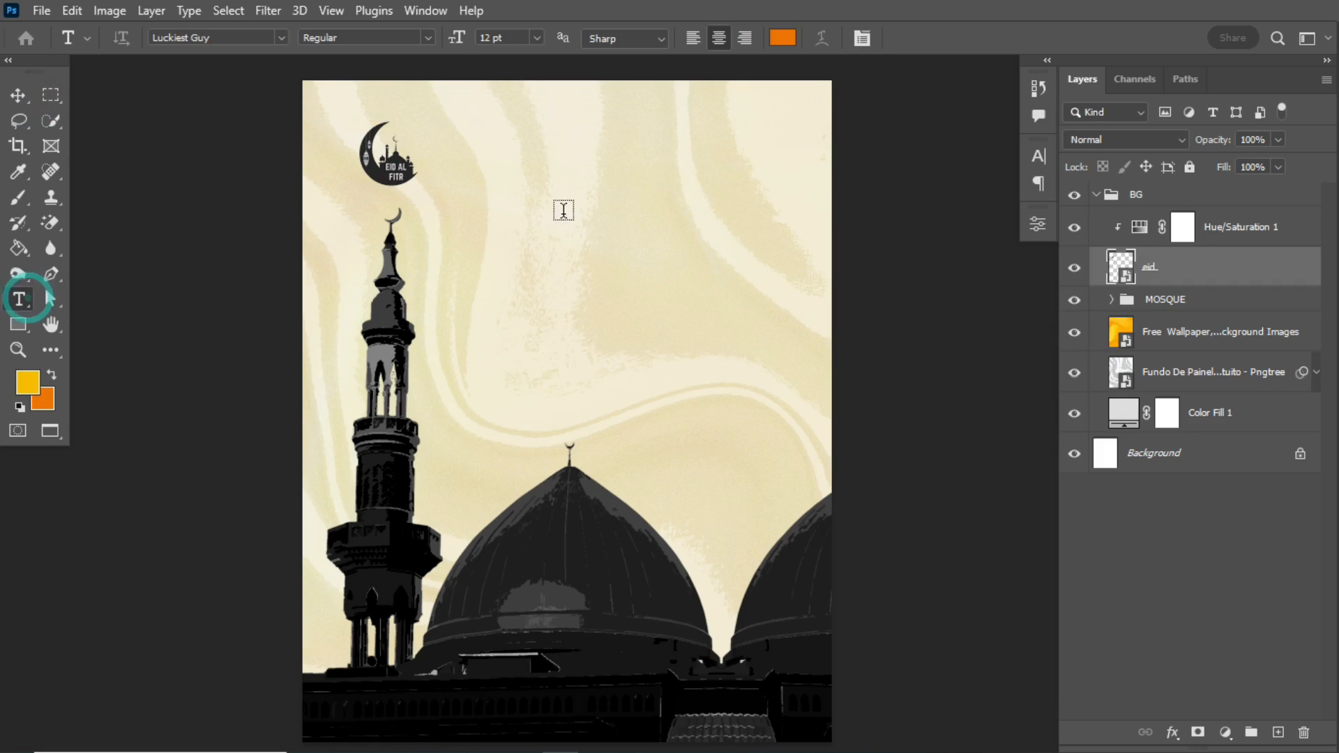
{"action": "left_click", "coordinate": [558, 185]}
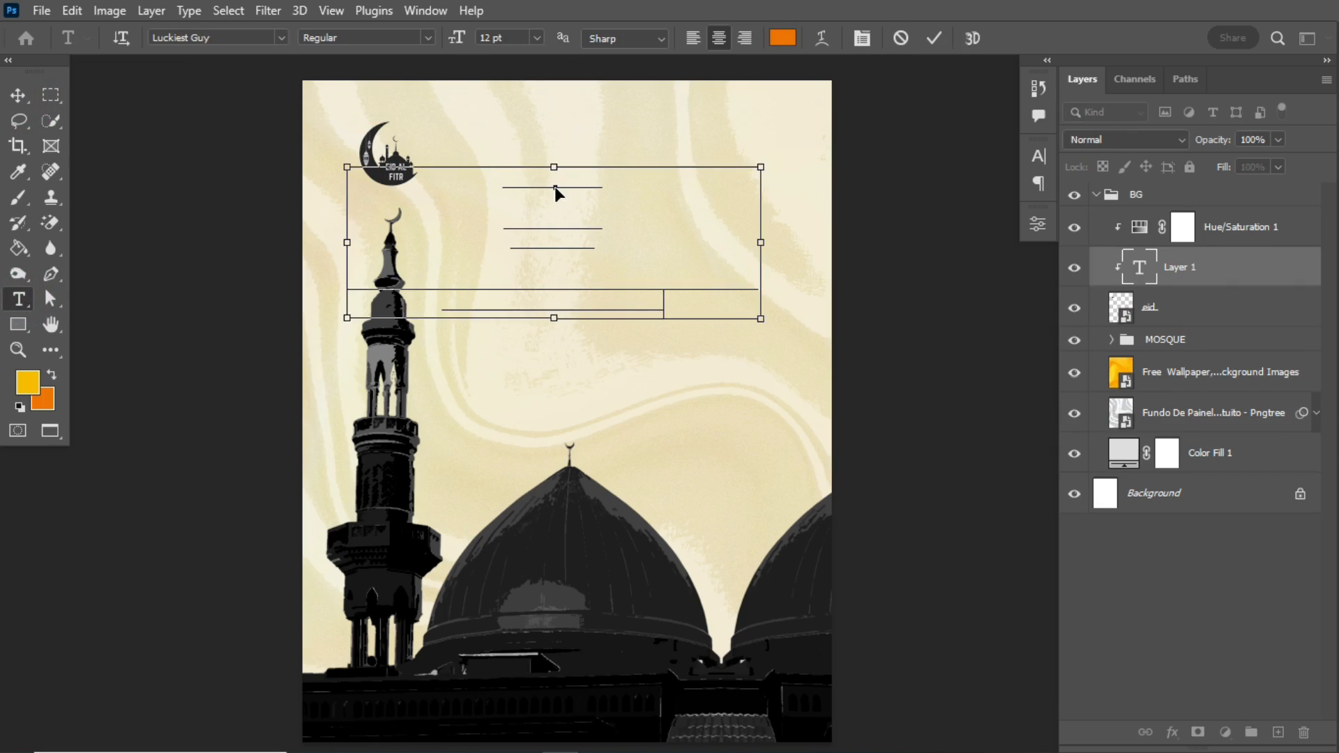
{"action": "key", "text": "ctrl+Return"}
{"action": "left_click_drag", "start_coordinate": [1234, 270], "coordinate": [1218, 186]}
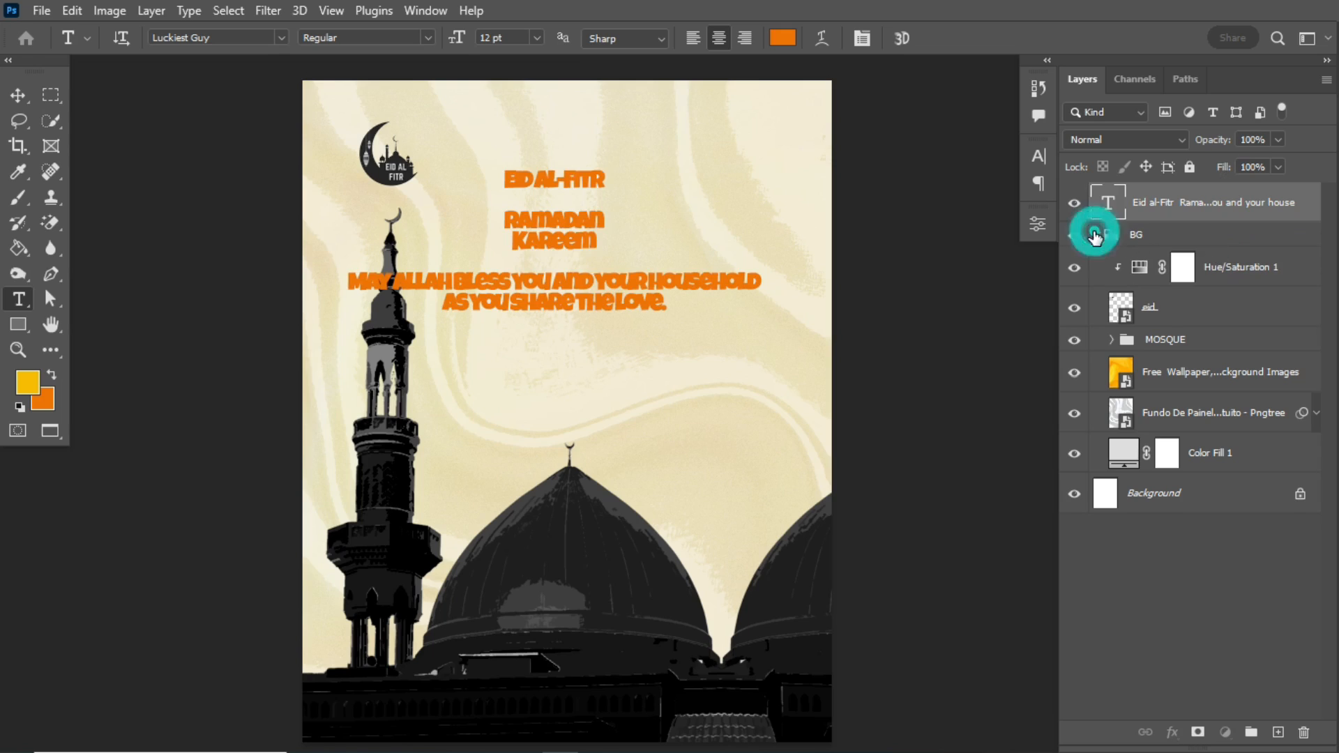
{"action": "left_click", "coordinate": [1096, 235]}
- Set the text layer's font to Rockwell and colour "Kareem" and the blessing lines dark grey #242424
{"action": "left_click", "coordinate": [280, 39]}
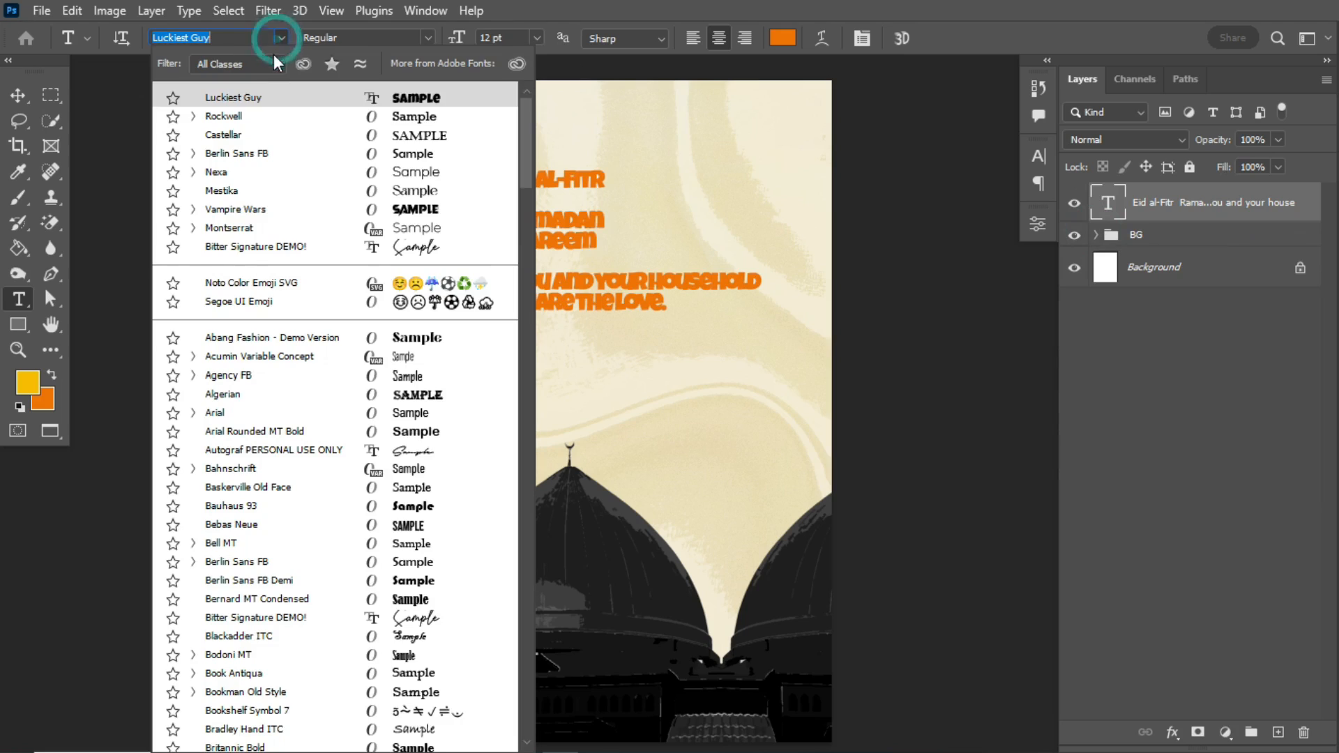
{"action": "left_click", "coordinate": [230, 116]}
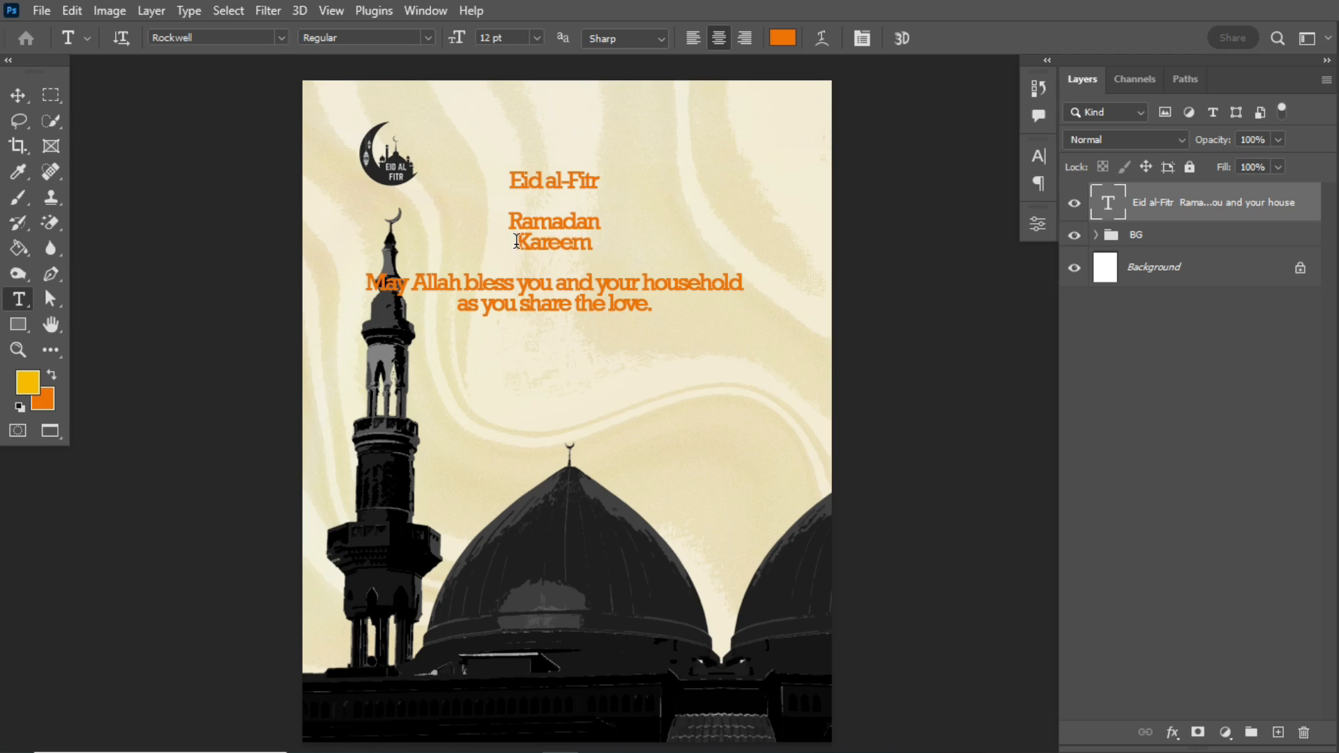
{"action": "left_click_drag", "start_coordinate": [522, 241], "coordinate": [754, 298]}
{"action": "left_click", "coordinate": [781, 43]}
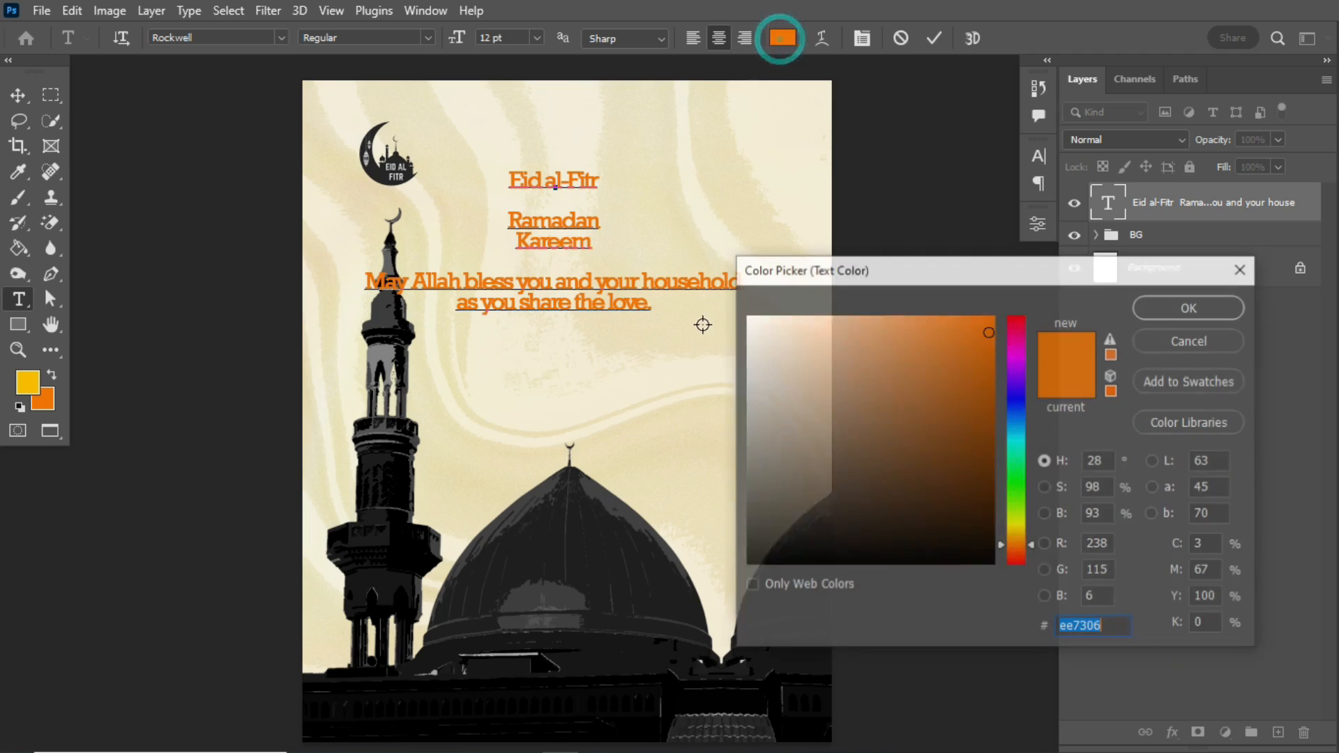
{"action": "left_click", "coordinate": [747, 532]}
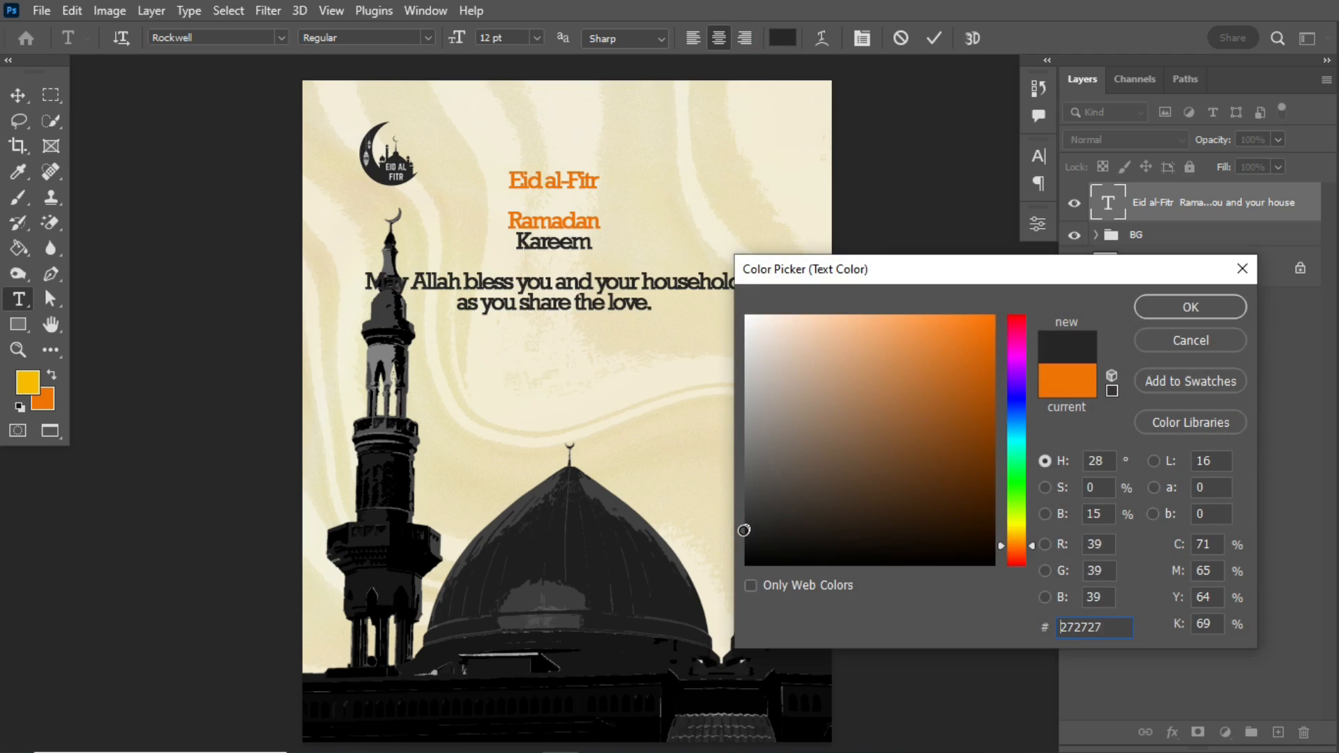
{"action": "left_click", "coordinate": [1190, 307]}
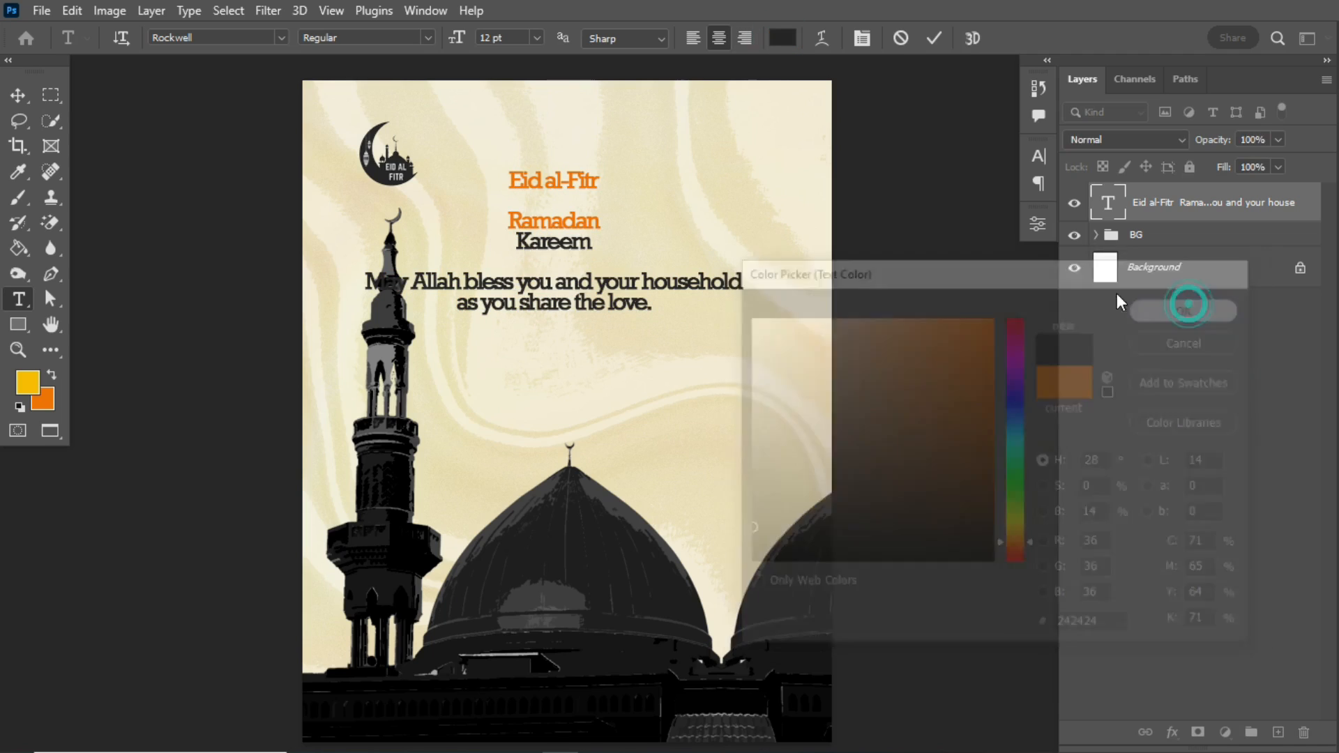
- Recolour the "Eid al-Fitr" line dark grey #252525 by sampling the blessing text, and commit the text edit
{"action": "left_click_drag", "start_coordinate": [515, 181], "coordinate": [619, 182]}
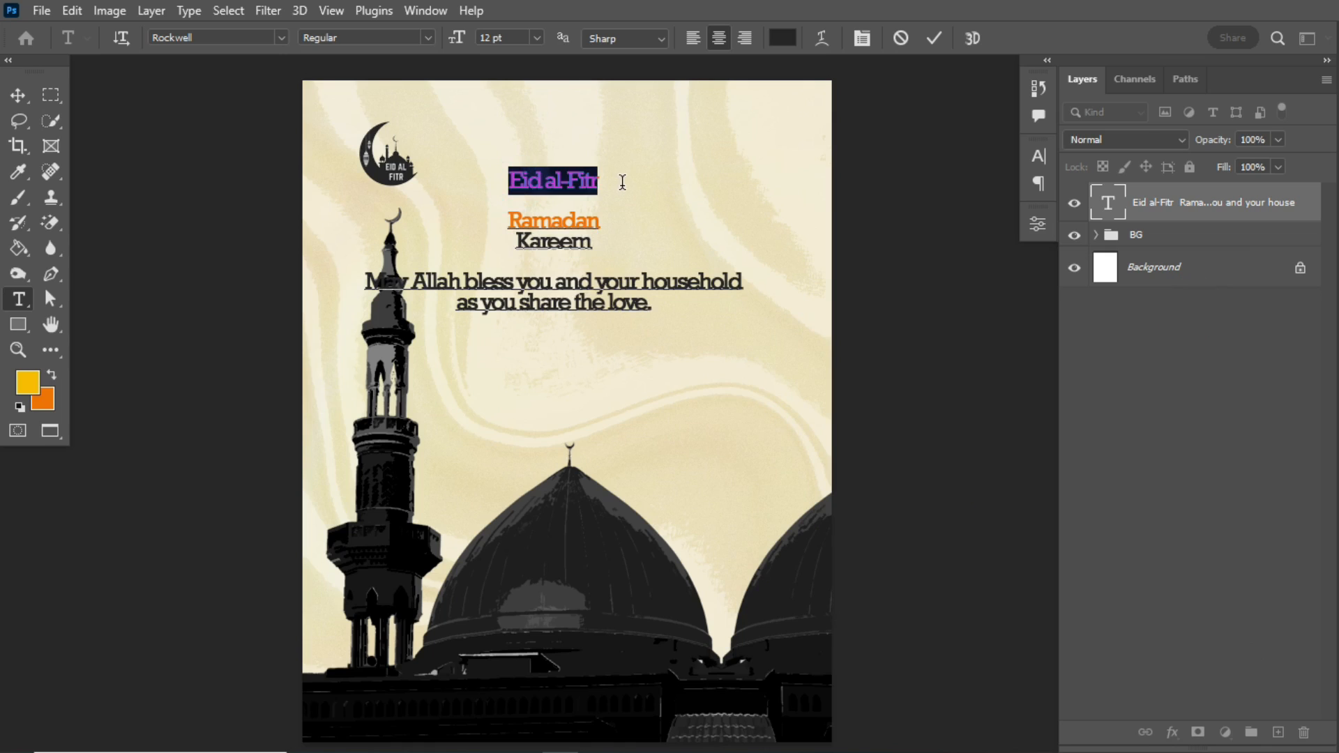
{"action": "left_click", "coordinate": [782, 39]}
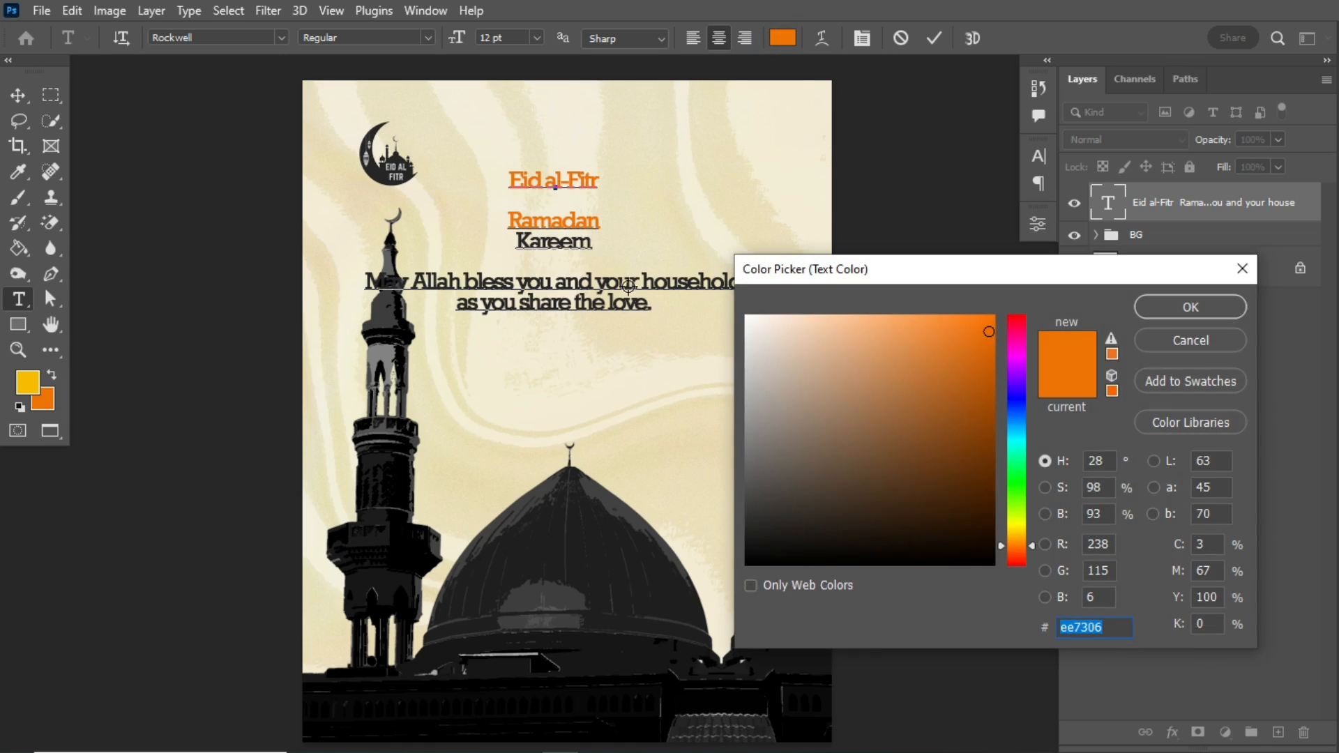
{"action": "left_click", "coordinate": [605, 281]}
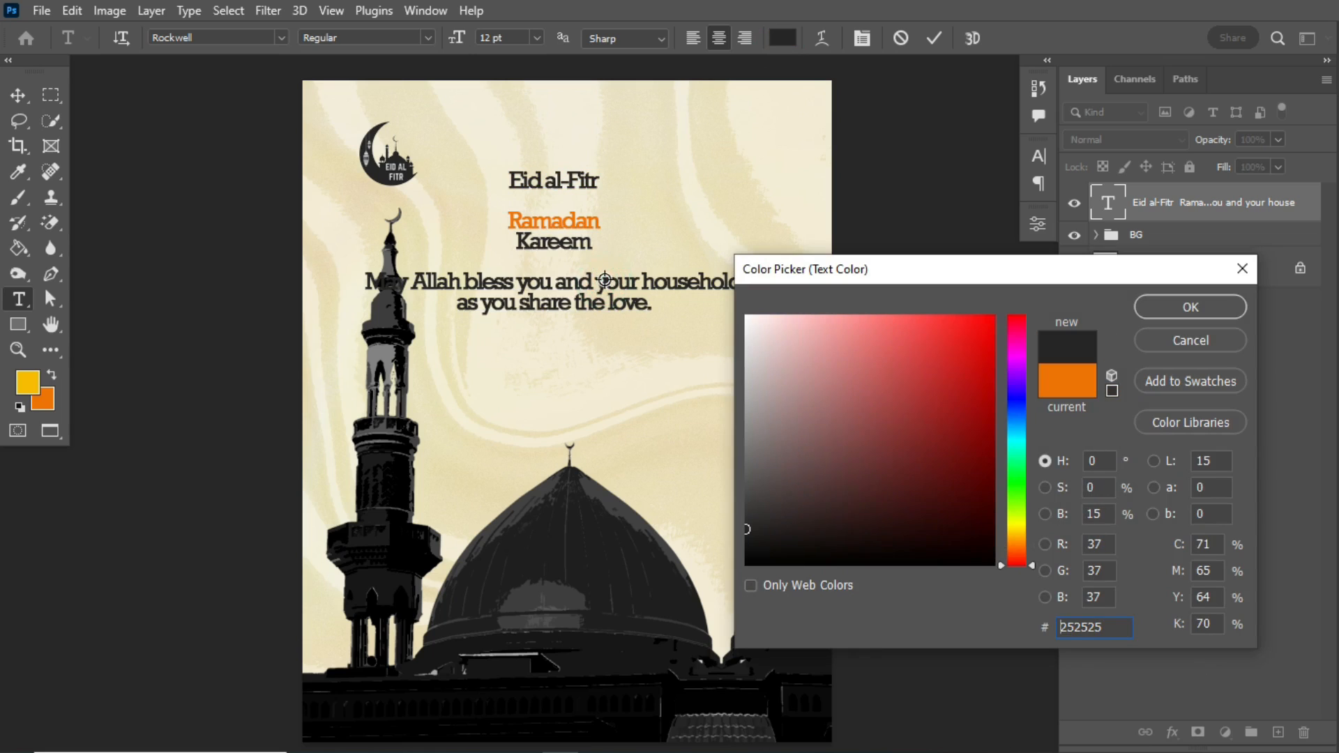
{"action": "left_click", "coordinate": [1222, 305]}
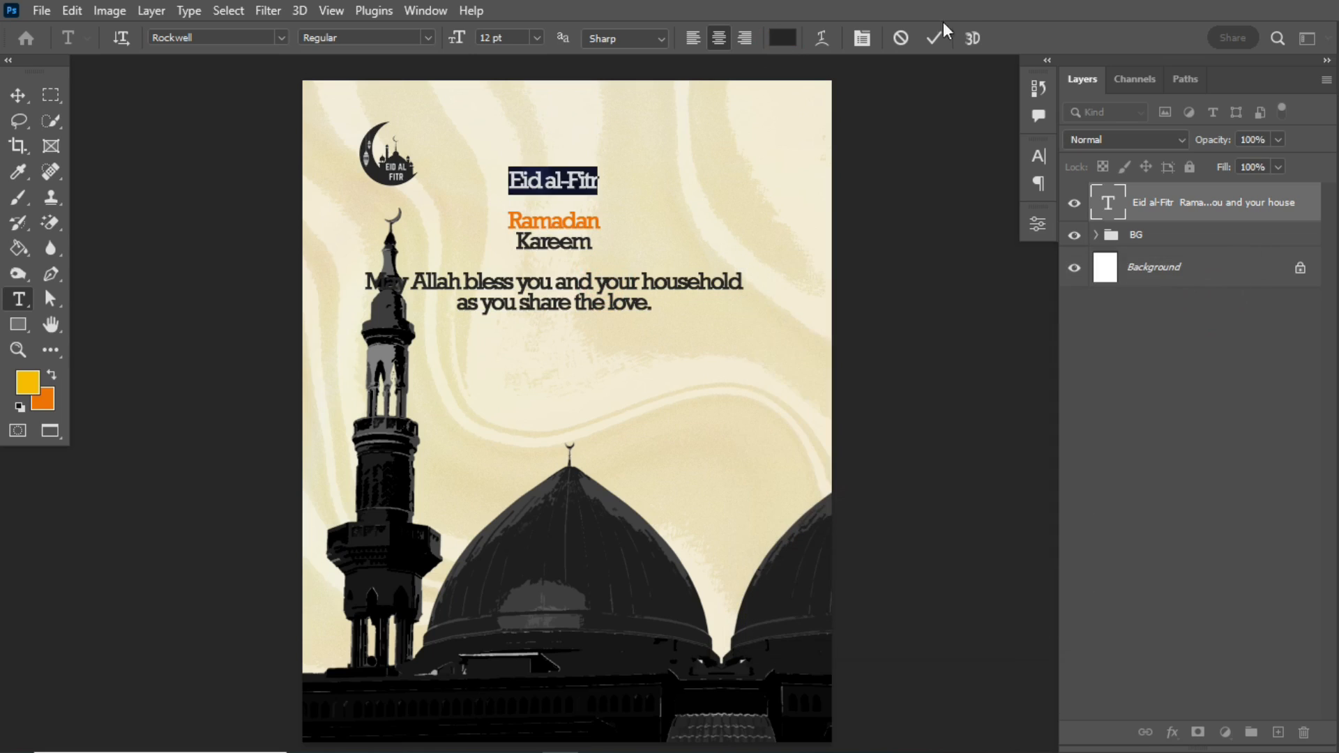
{"action": "left_click", "coordinate": [934, 38]}
{"action": "left_click", "coordinate": [18, 95]}
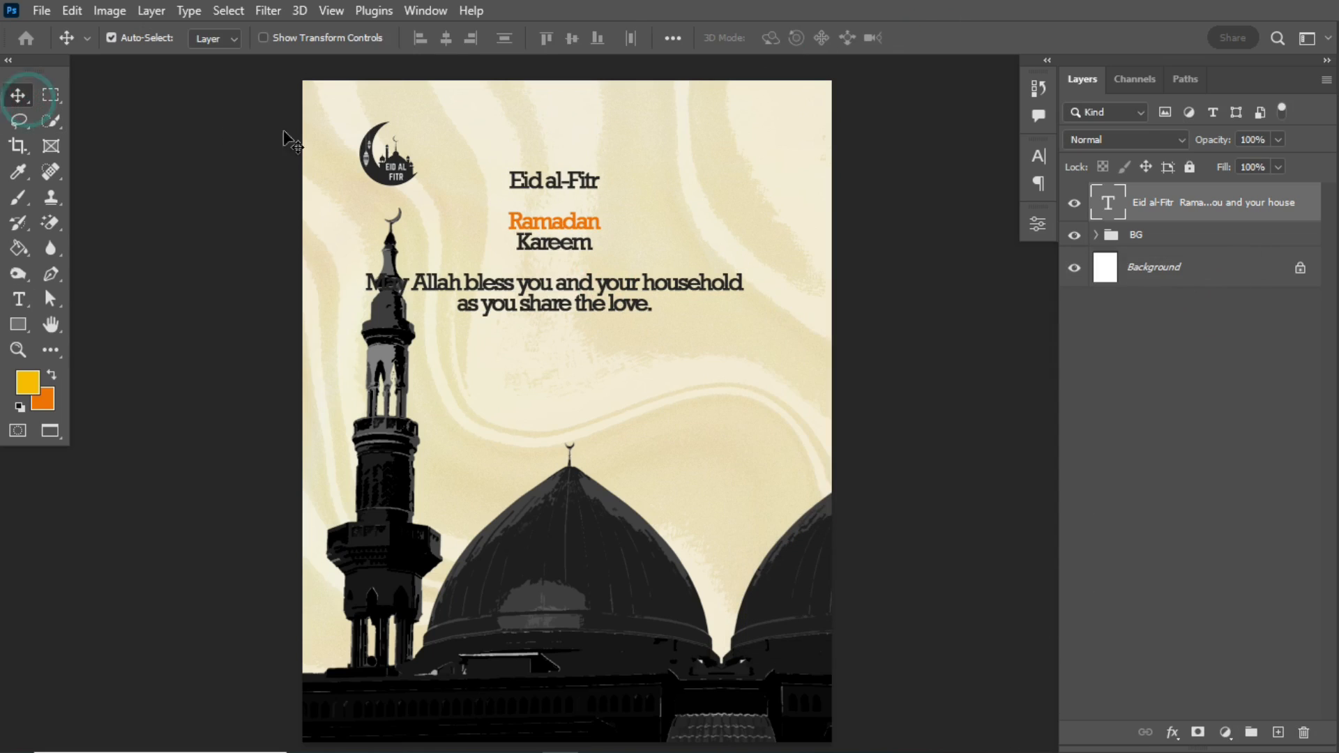
- Cut "Ramadan Kareem" out of the greeting text and paste it as its own text layer over the empty fabric area
{"action": "key", "text": "t"}
{"action": "left_click", "coordinate": [18, 300]}
{"action": "left_click_drag", "start_coordinate": [513, 221], "coordinate": [653, 259]}
{"action": "key", "text": "ctrl+x"}
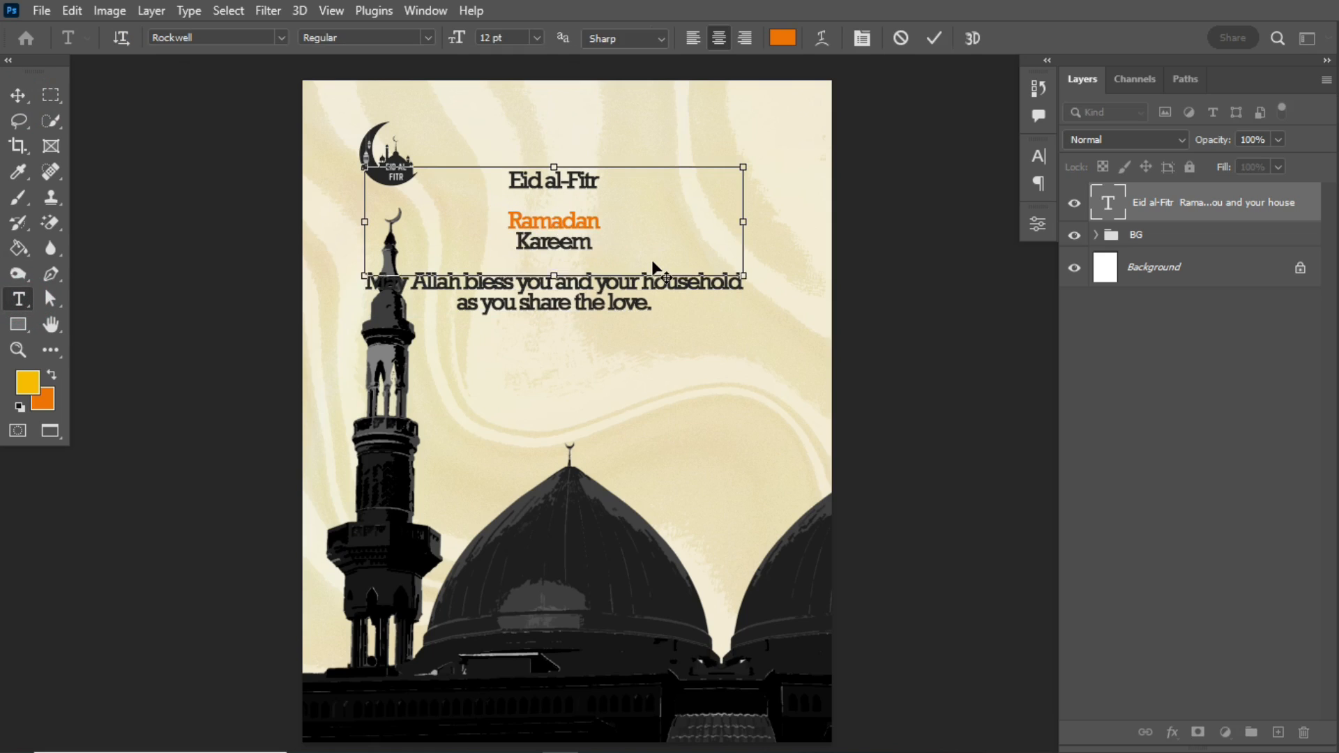
{"action": "left_click", "coordinate": [635, 369]}
{"action": "key", "text": "ctrl+v"}
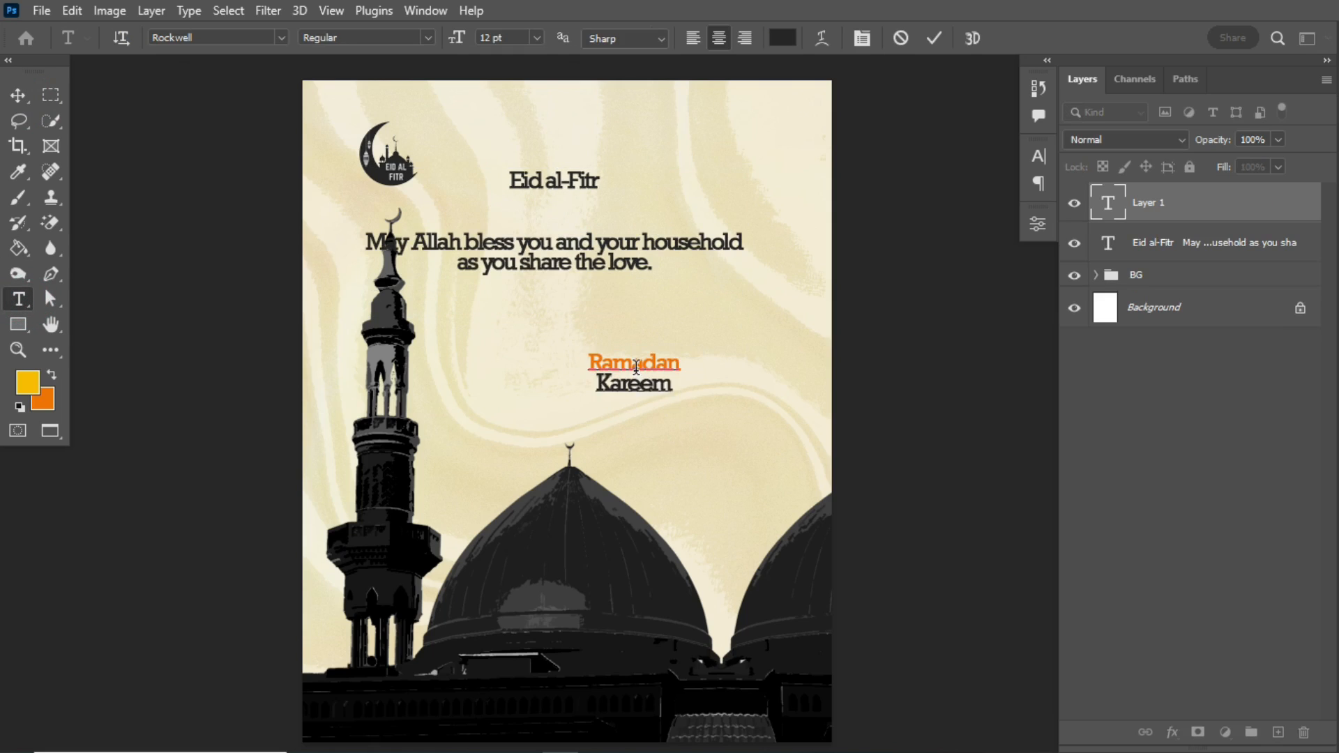
{"action": "key", "text": "BackSpace"}
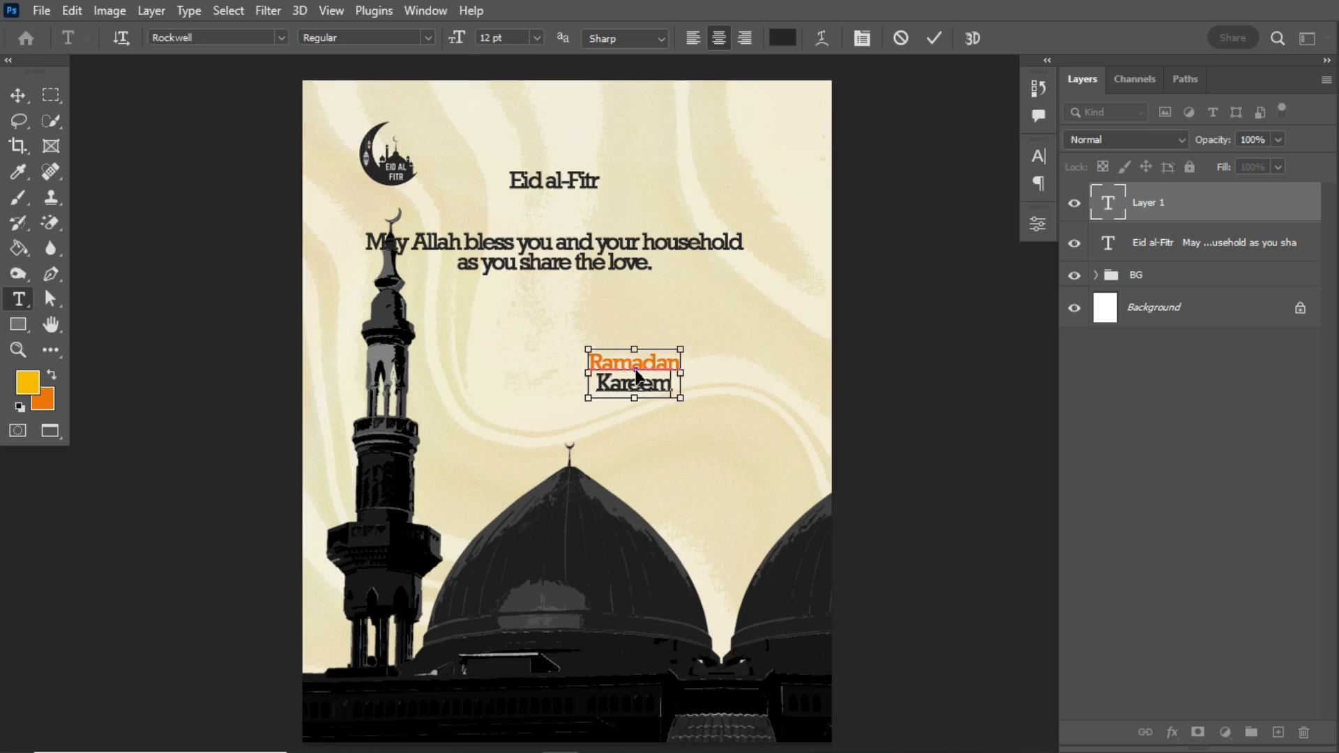
{"action": "key", "text": "ctrl+Return"}
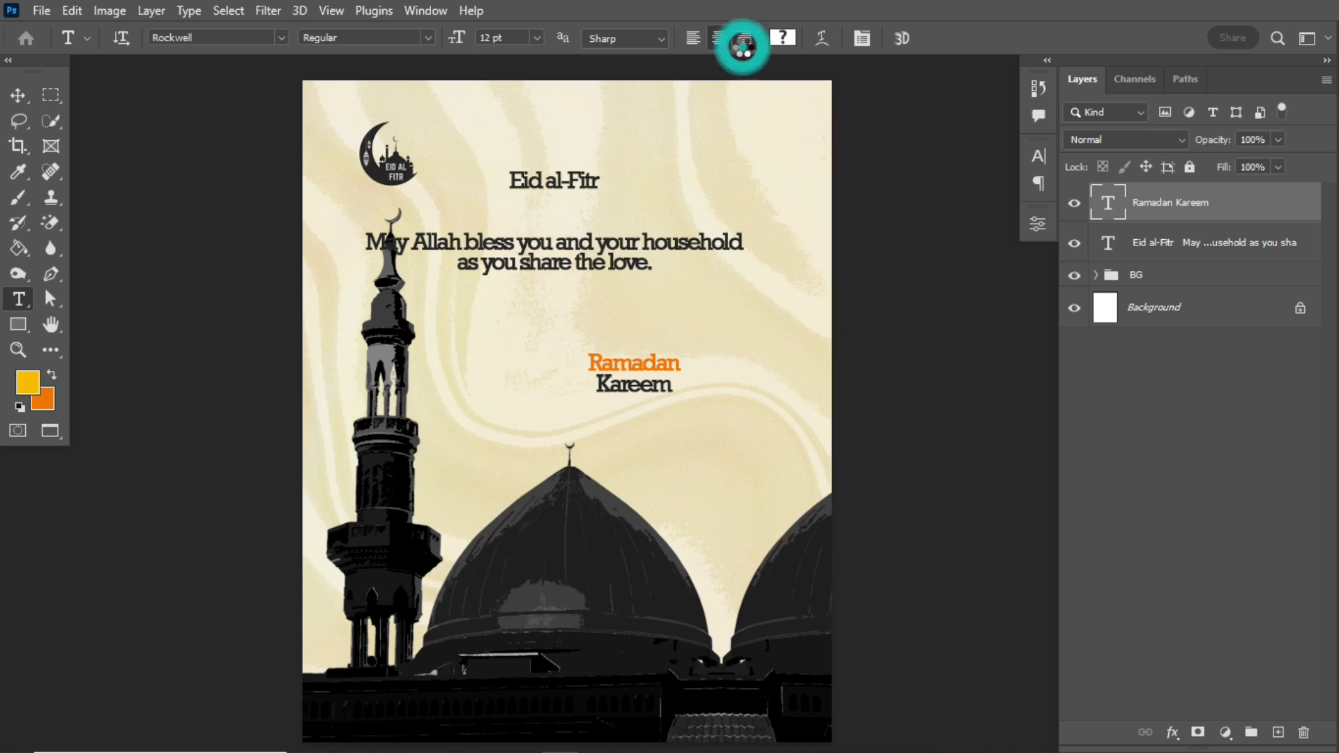
- Right-align the "Ramadan Kareem" text, scale it to about 371% and place it beside the upper part of the minaret
{"action": "left_click", "coordinate": [744, 42]}
{"action": "key", "text": "ctrl+t"}
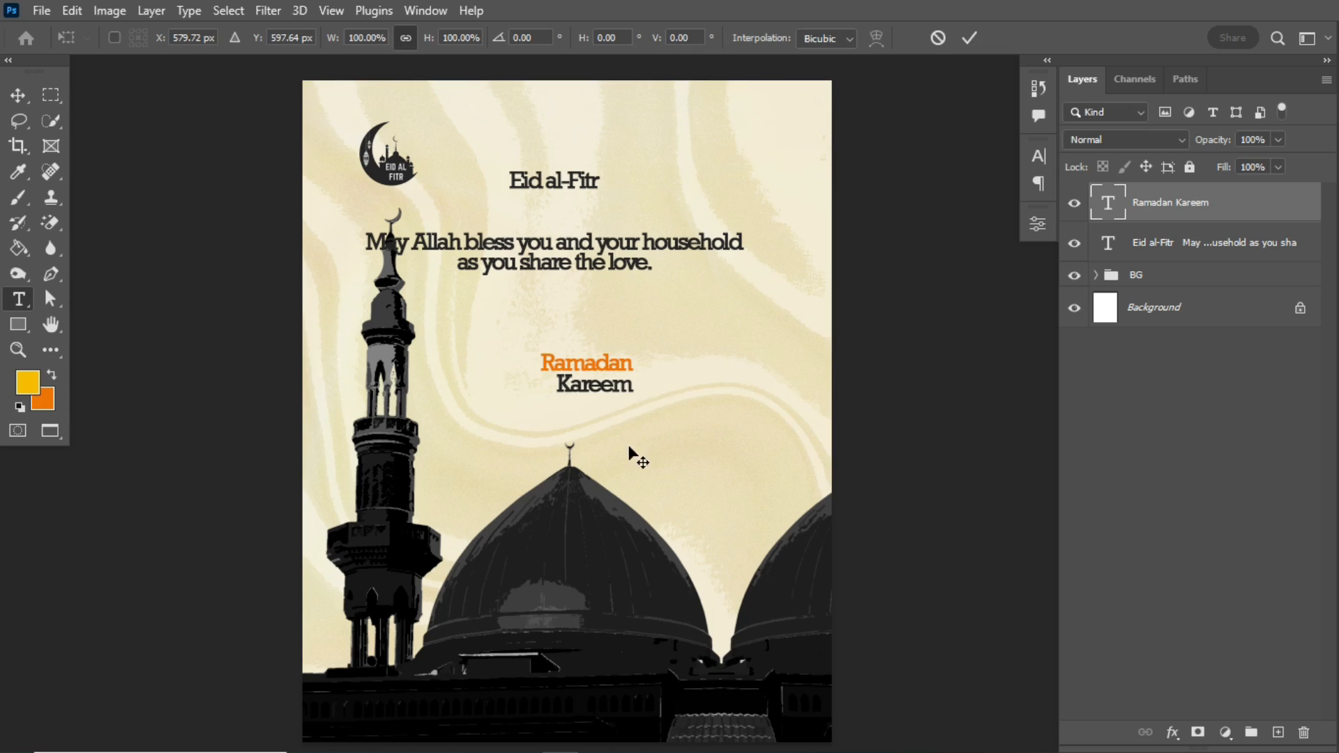
{"action": "left_click_drag", "start_coordinate": [635, 396], "coordinate": [860, 514]}
{"action": "left_click_drag", "start_coordinate": [722, 419], "coordinate": [630, 305]}
{"action": "left_click_drag", "start_coordinate": [448, 393], "coordinate": [442, 388]}
{"action": "left_click_drag", "start_coordinate": [626, 281], "coordinate": [627, 236]}
{"action": "left_click_drag", "start_coordinate": [446, 367], "coordinate": [427, 375]}
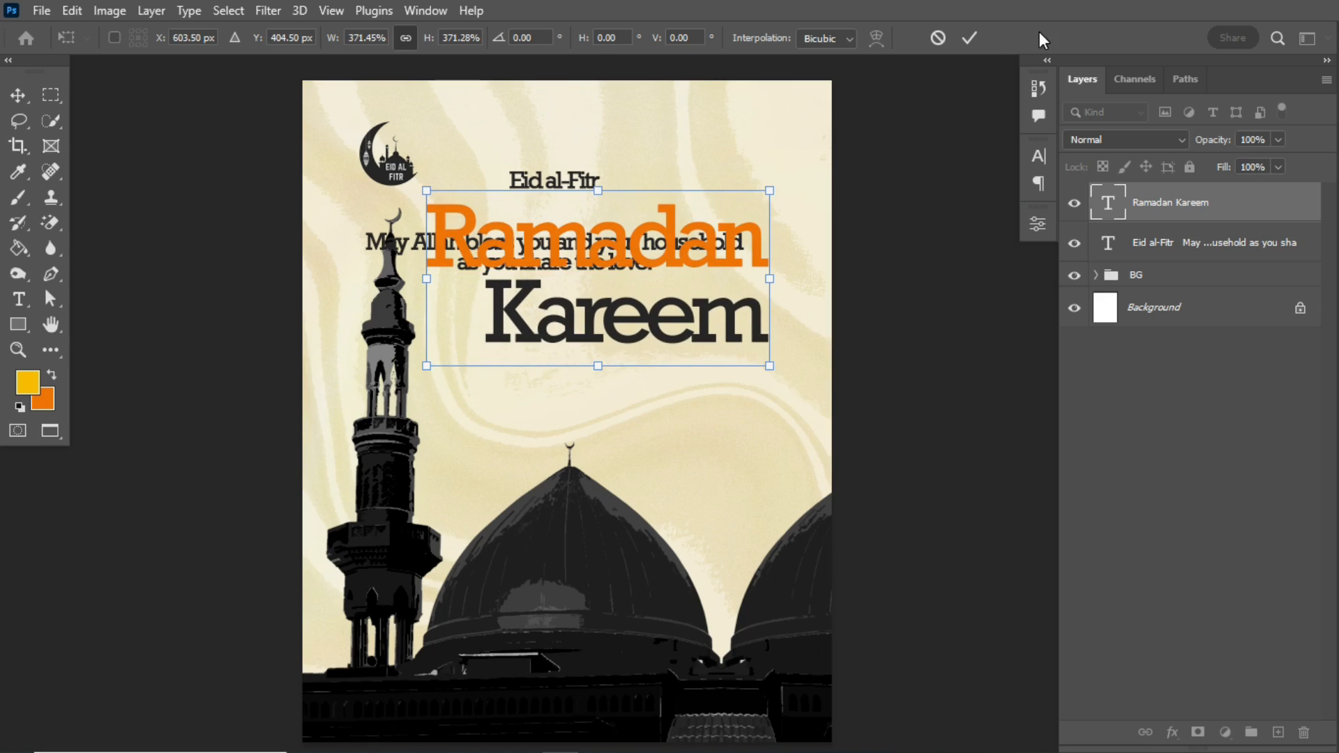
{"action": "left_click", "coordinate": [970, 38]}
- Cut "Eid al-Fitr" out of the blessing text and paste it as a separate text layer near the flyer's upper edge
{"action": "left_click_drag", "start_coordinate": [509, 178], "coordinate": [603, 176]}
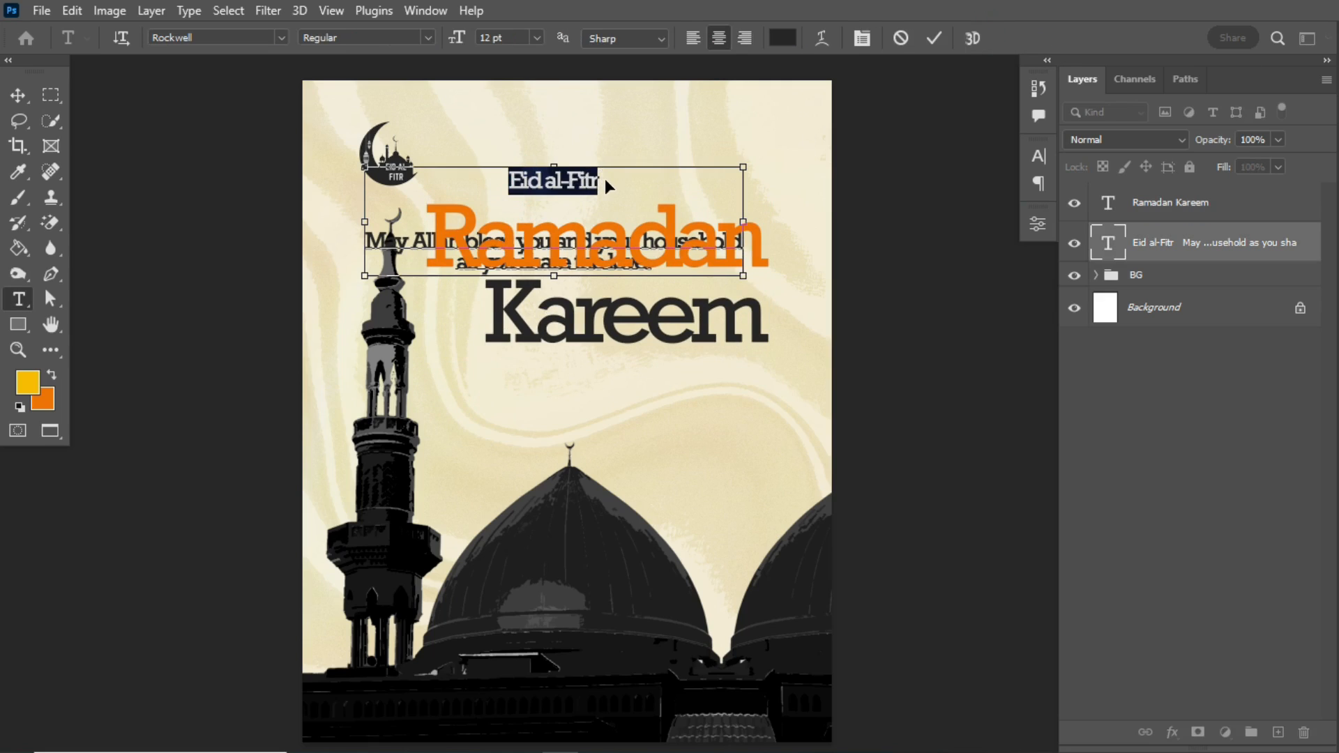
{"action": "key", "text": "BackSpace"}
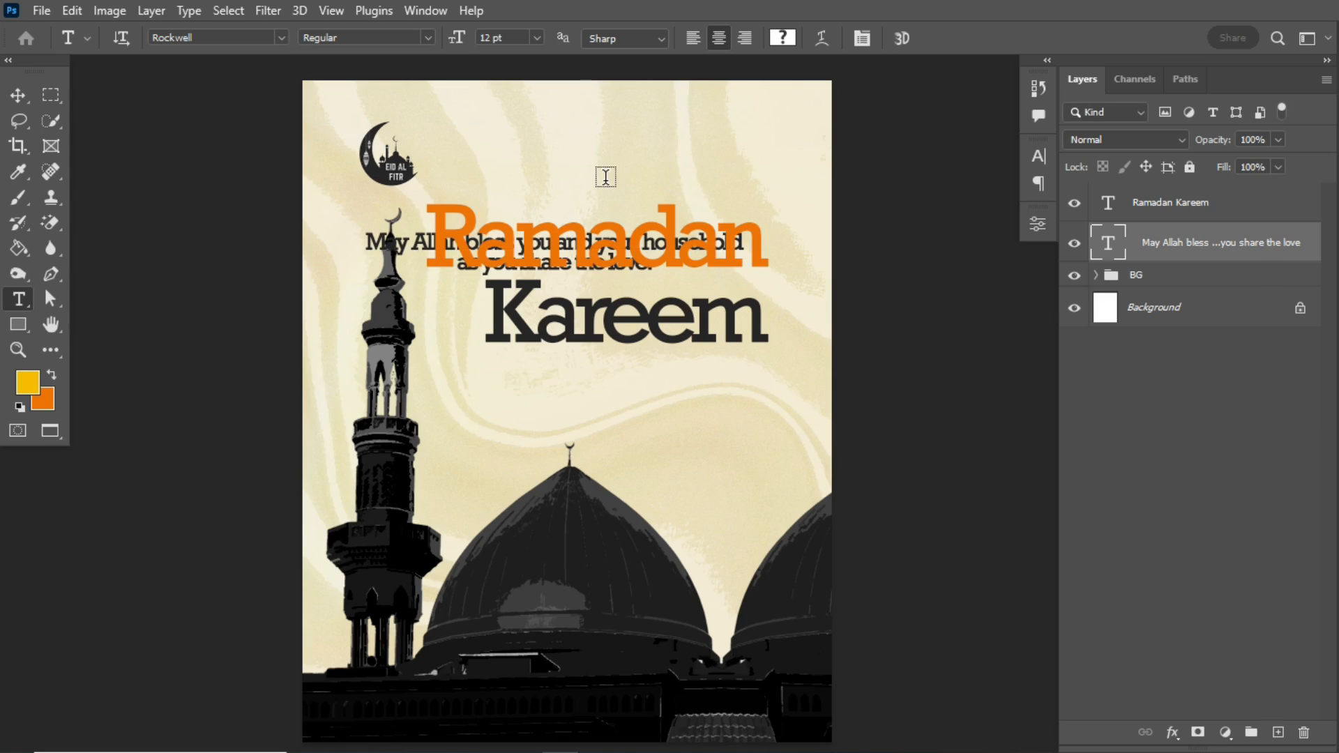
{"action": "left_click", "coordinate": [633, 112]}
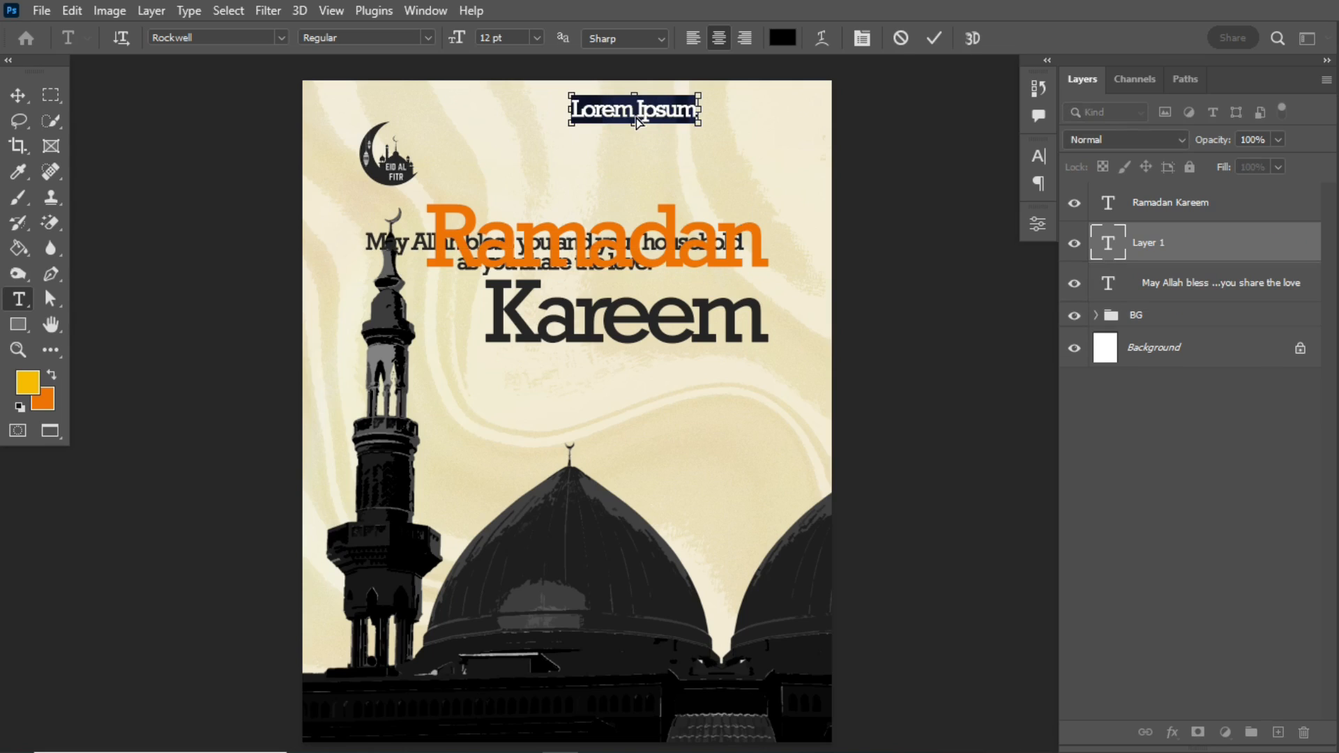
{"action": "key", "text": "ctrl+v"}
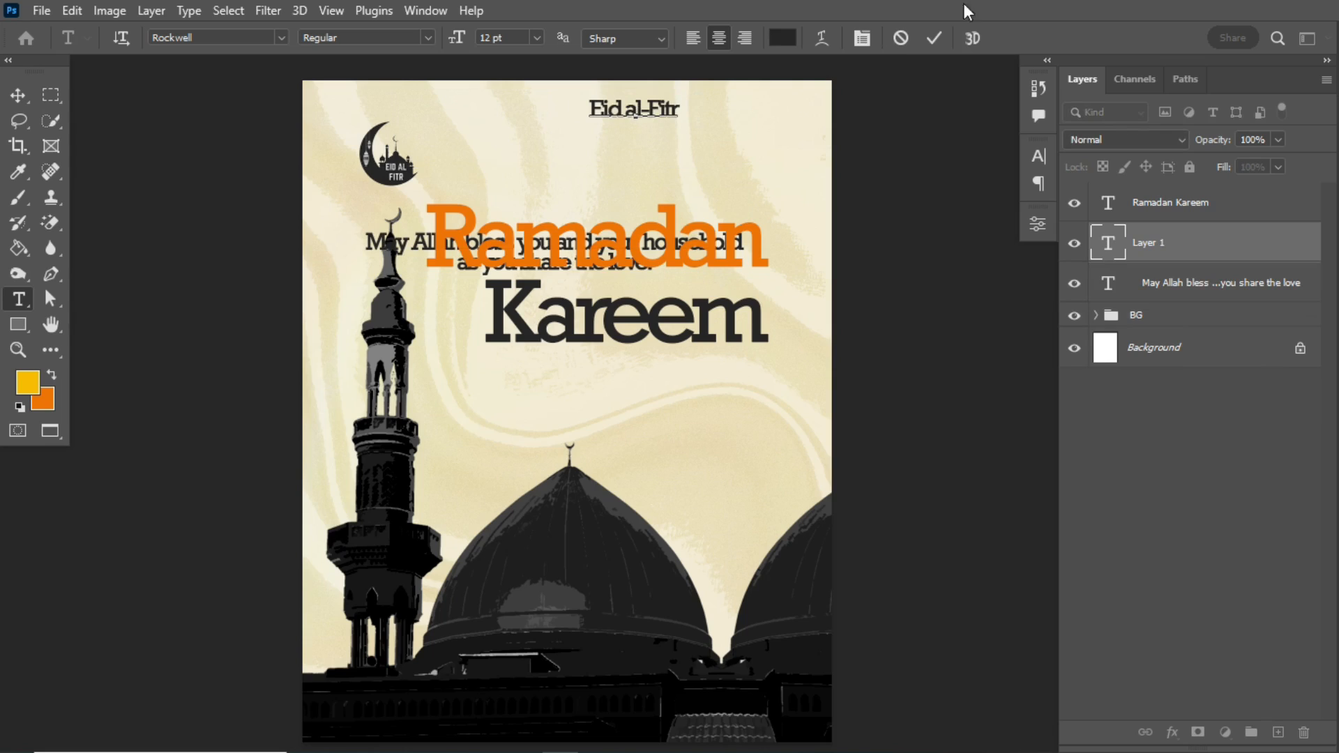
{"action": "left_click", "coordinate": [934, 38]}
- Scale "Eid al-Fitr" down to about 8.63 pt and place it just above the end of "Ramadan", nudged slightly right
{"action": "key", "text": "ctrl+t"}
{"action": "left_click_drag", "start_coordinate": [584, 121], "coordinate": [749, 222]}
{"action": "key", "text": "Return"}
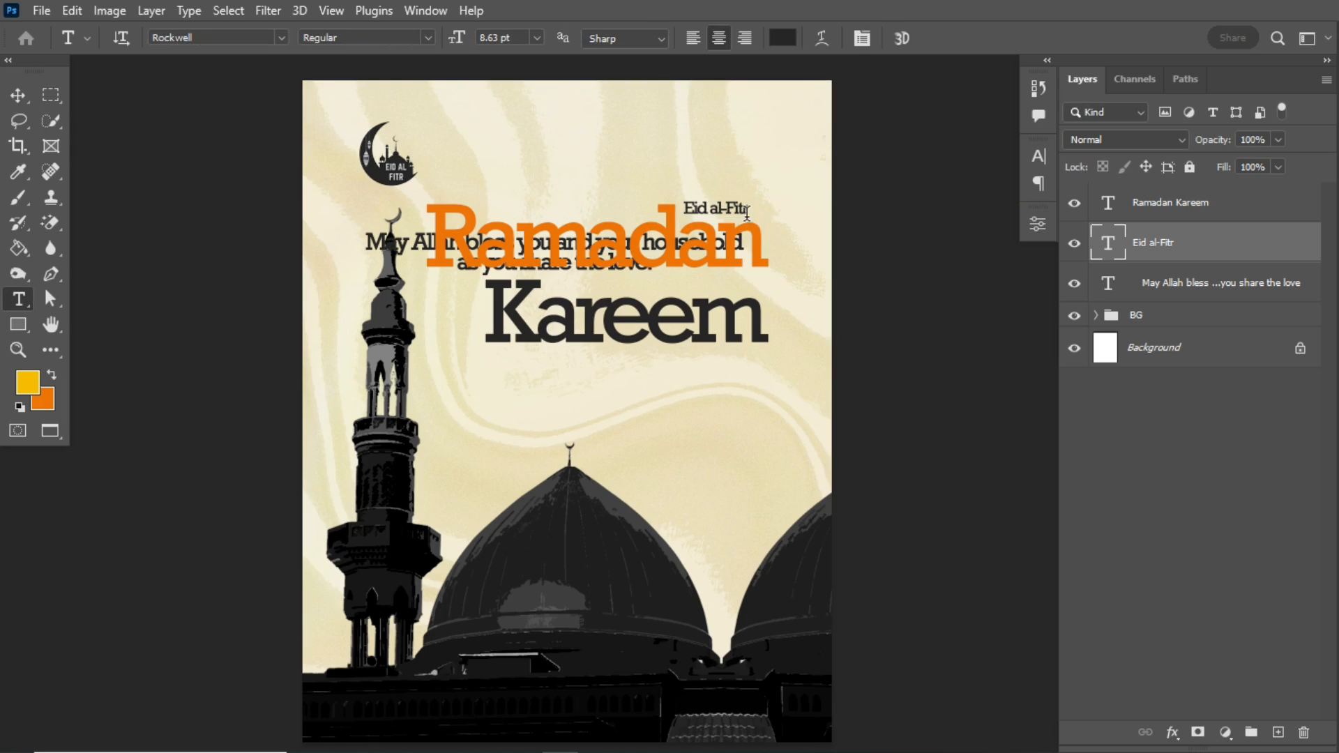
{"action": "key", "text": "v"}
{"action": "key", "text": "Right"}
{"action": "key", "text": "Right"}
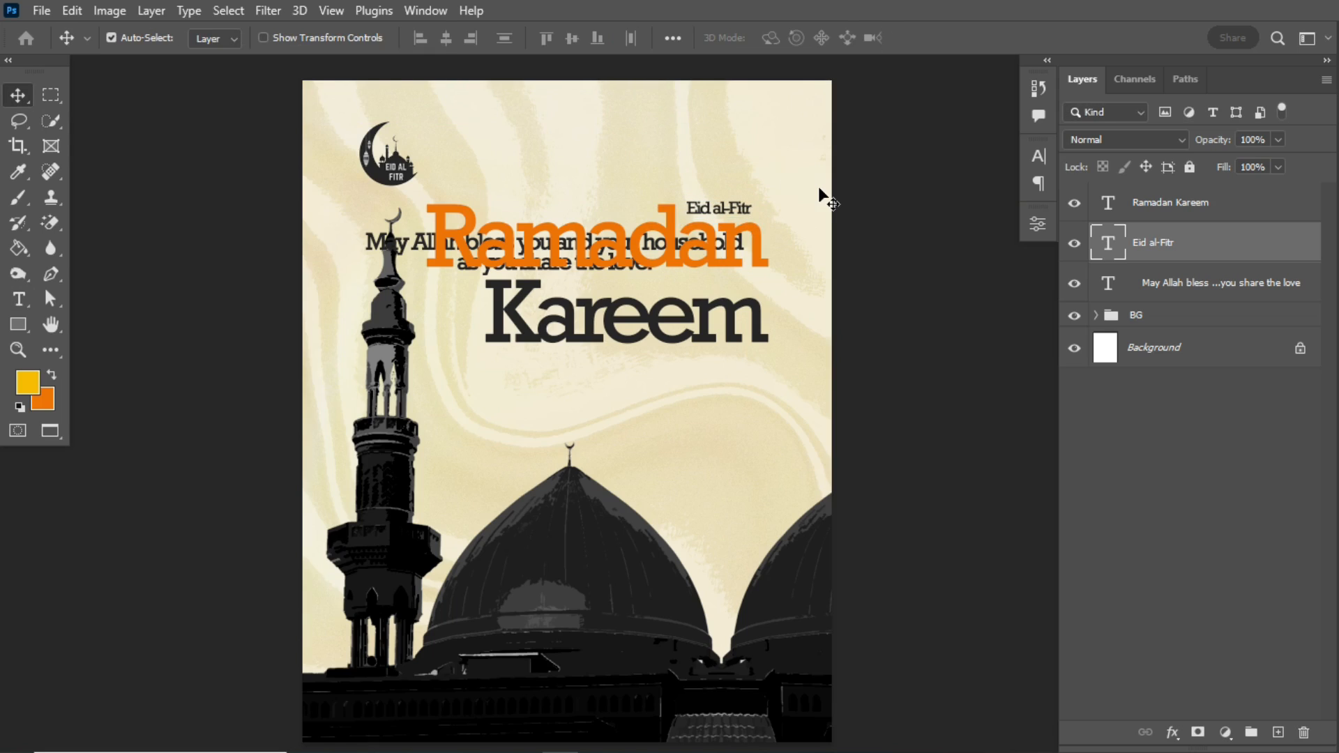
- Move the blessing text below "Kareem" and delete the blank lines in front of it
{"action": "left_click", "coordinate": [1231, 288]}
{"action": "key", "text": "ctrl+t"}
{"action": "left_click_drag", "start_coordinate": [634, 209], "coordinate": [680, 386]}
{"action": "key", "text": "Return"}
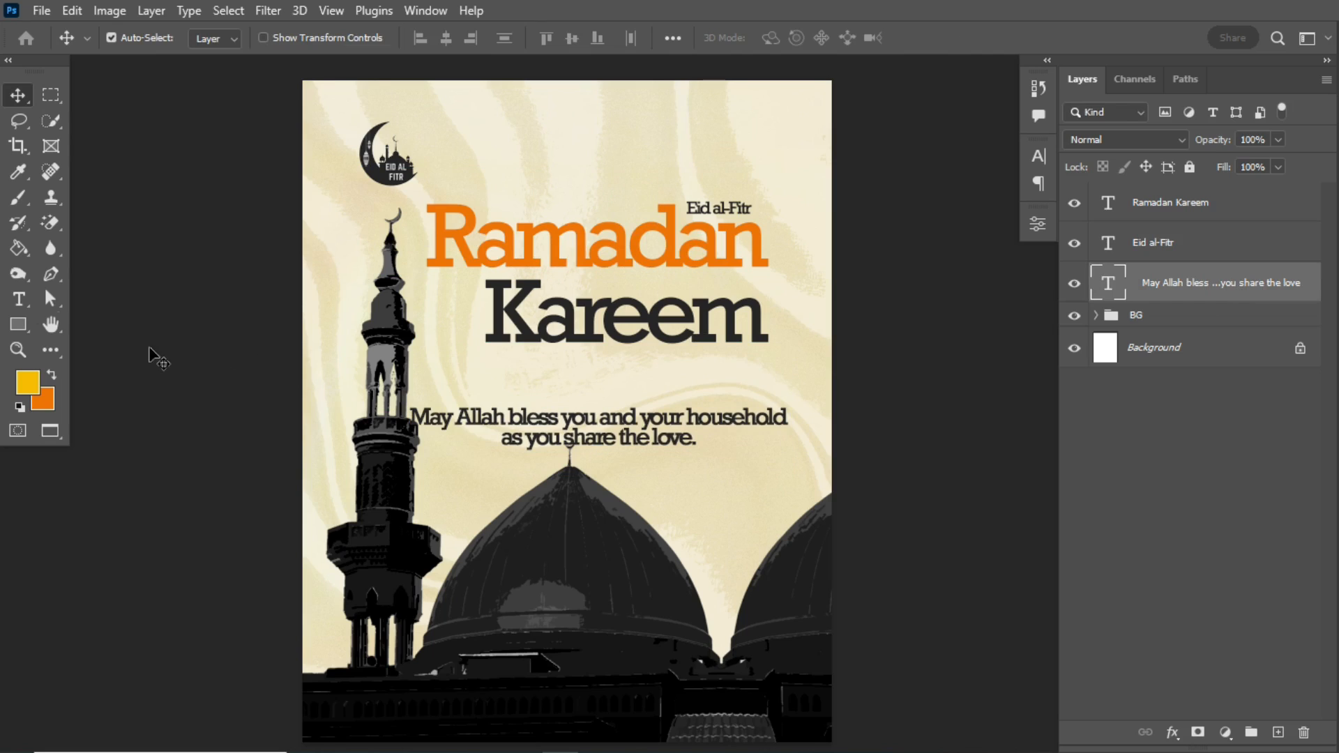
{"action": "left_click", "coordinate": [19, 299]}
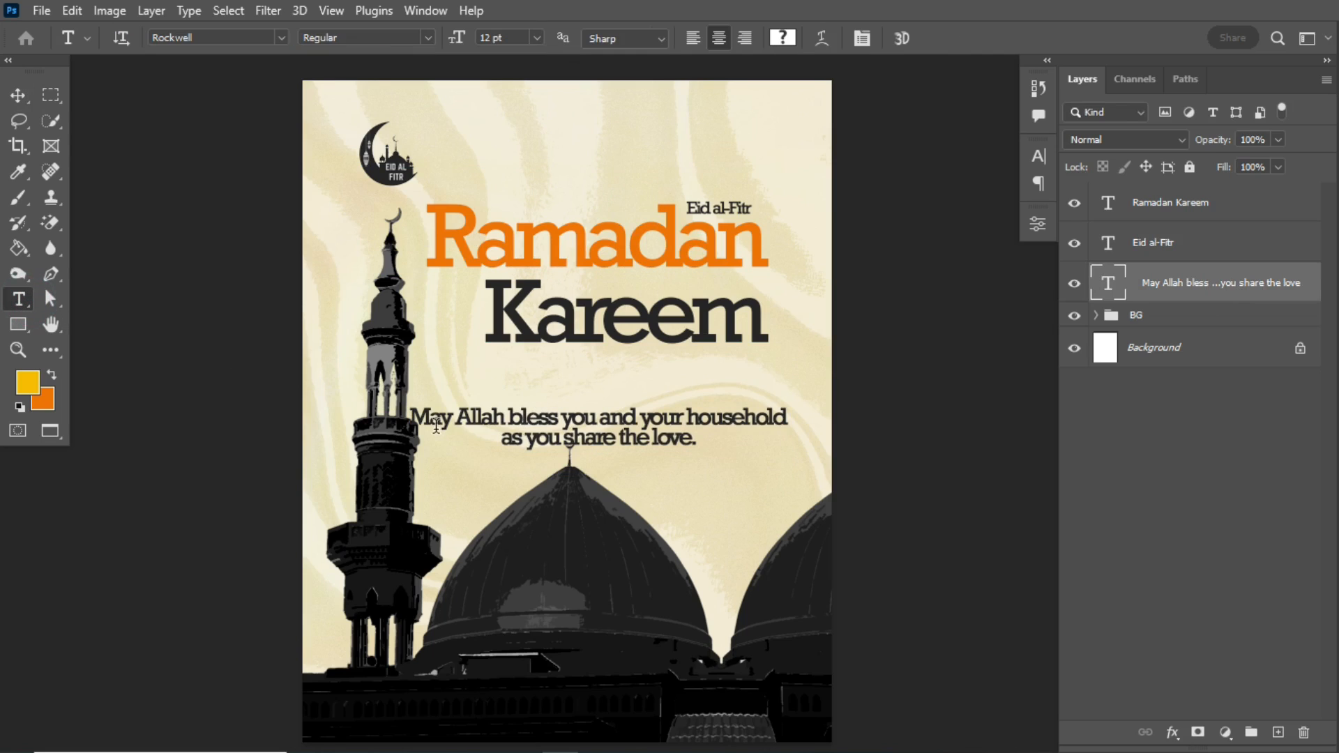
{"action": "left_click", "coordinate": [452, 413]}
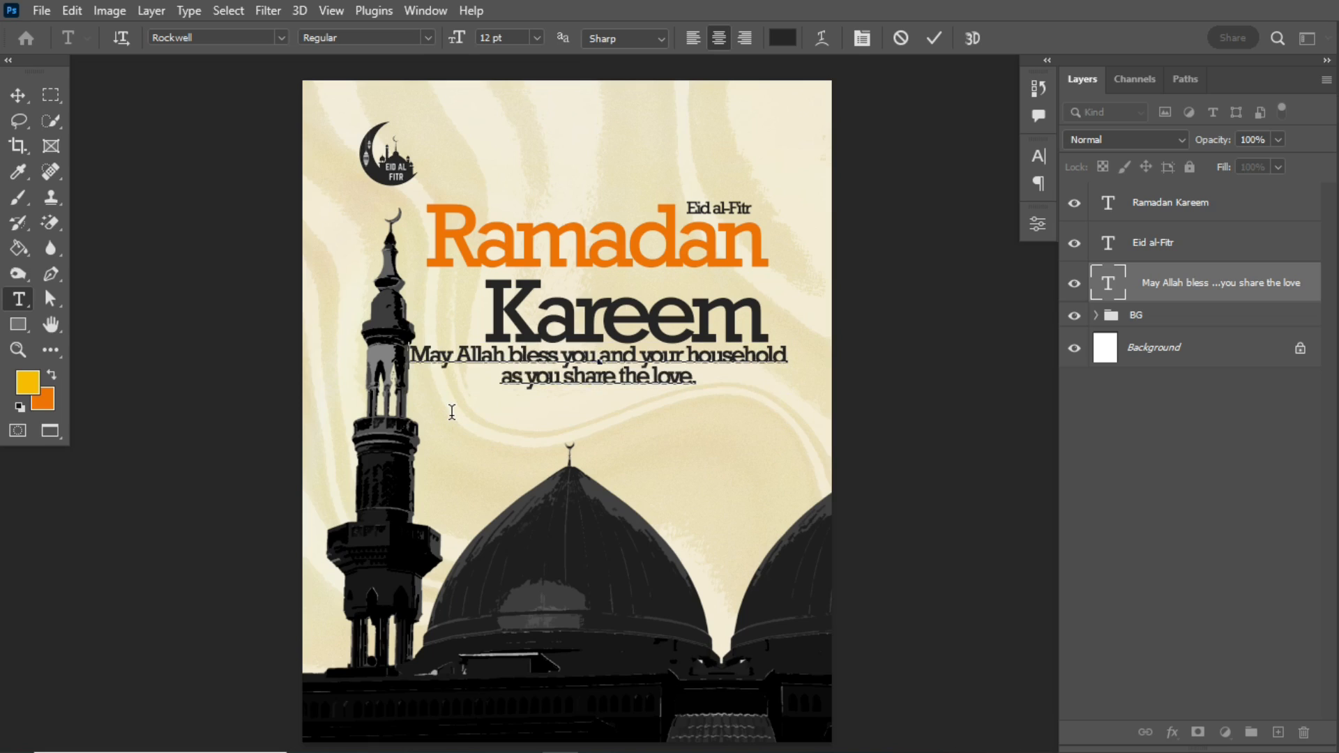
{"action": "left_click", "coordinate": [452, 413]}
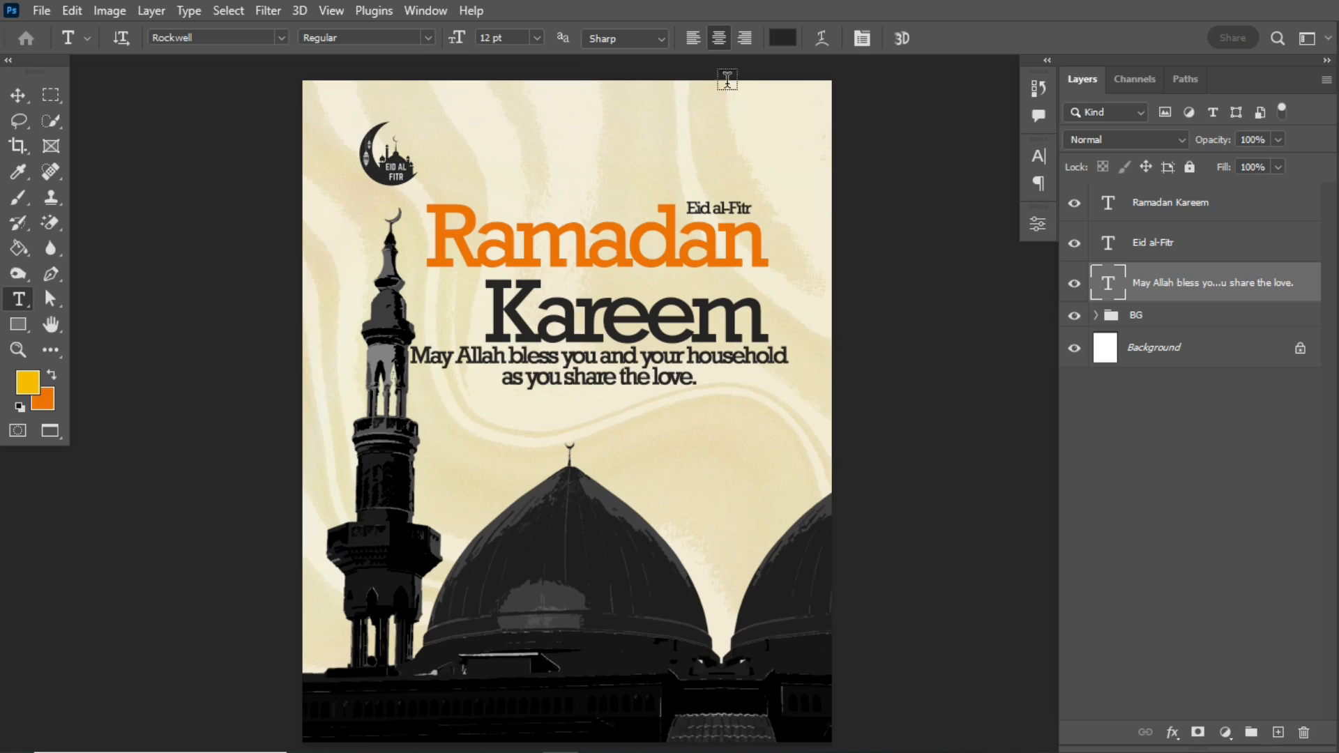
- Right-align the blessing text and line up its right edge with "Kareem" just below the title
{"action": "left_click", "coordinate": [747, 38]}
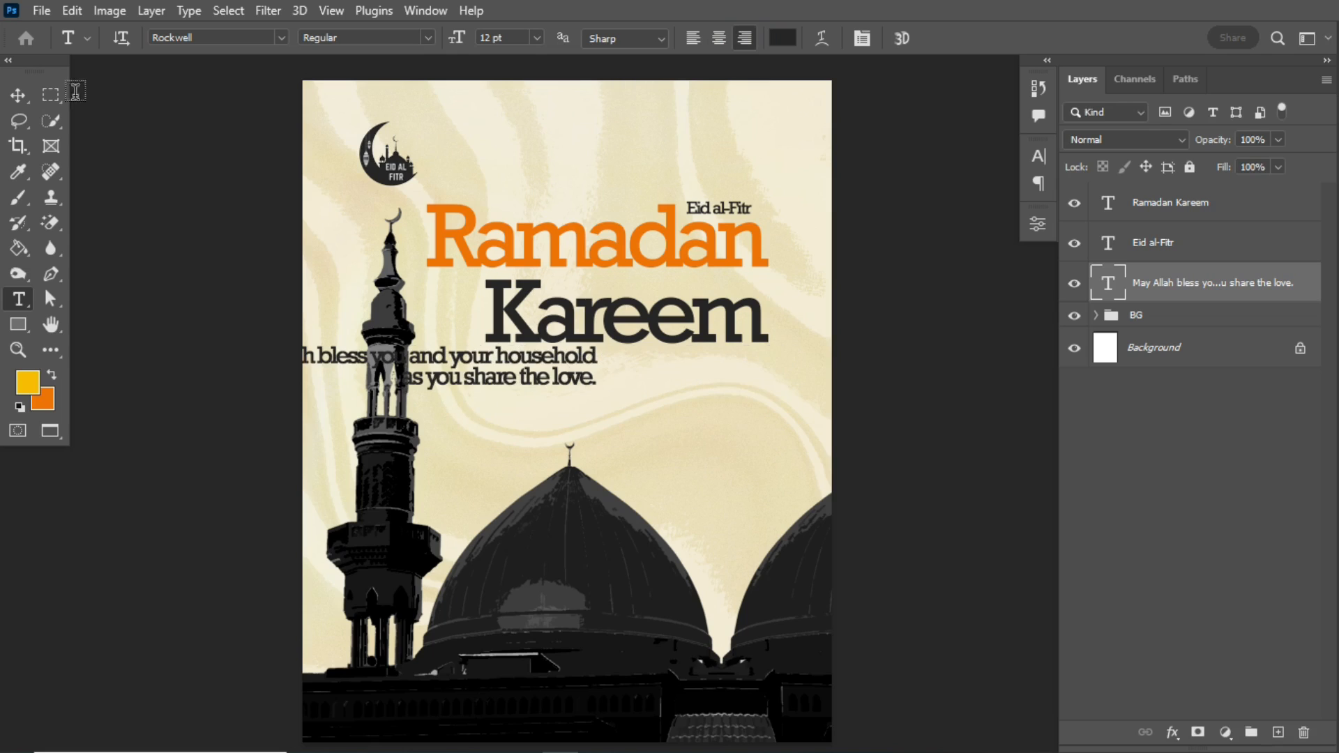
{"action": "left_click", "coordinate": [18, 95]}
{"action": "left_click_drag", "start_coordinate": [508, 380], "coordinate": [691, 397]}
- Scale the blessing text down to about two thirds, keeping its right edge, and nudge it up close beneath "Kareem"
{"action": "key", "text": "ctrl+t"}
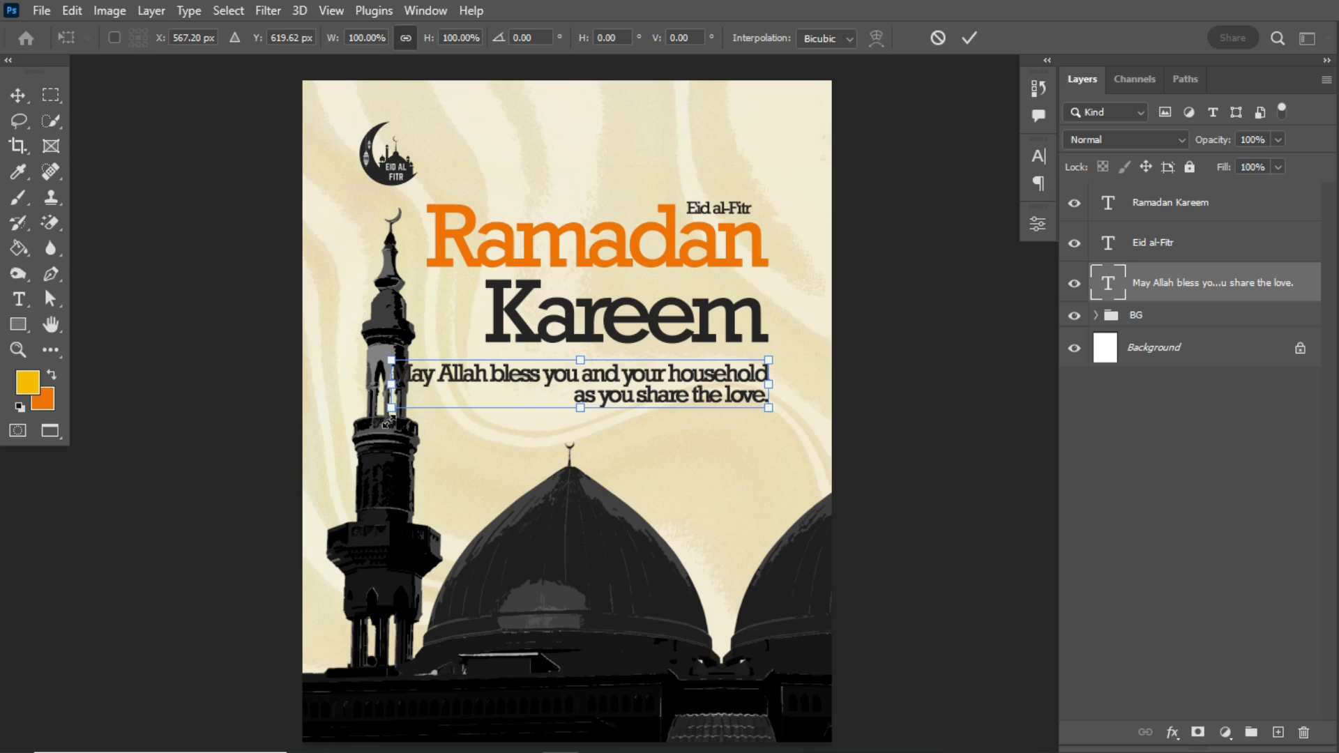
{"action": "left_click_drag", "start_coordinate": [391, 409], "coordinate": [514, 376]}
{"action": "key", "text": "Return"}
{"action": "key", "text": "Up"}
{"action": "key", "text": "Up"}
{"action": "key", "text": "Up"}
{"action": "key", "text": "Up"}
{"action": "key", "text": "Up"}
{"action": "key", "text": "Up"}
{"action": "key", "text": "Up"}
{"action": "key", "text": "Up"}
{"action": "key", "text": "Up"}
{"action": "key", "text": "Up"}
{"action": "key", "text": "Up"}
{"action": "key", "text": "Up"}
{"action": "key", "text": "Up"}
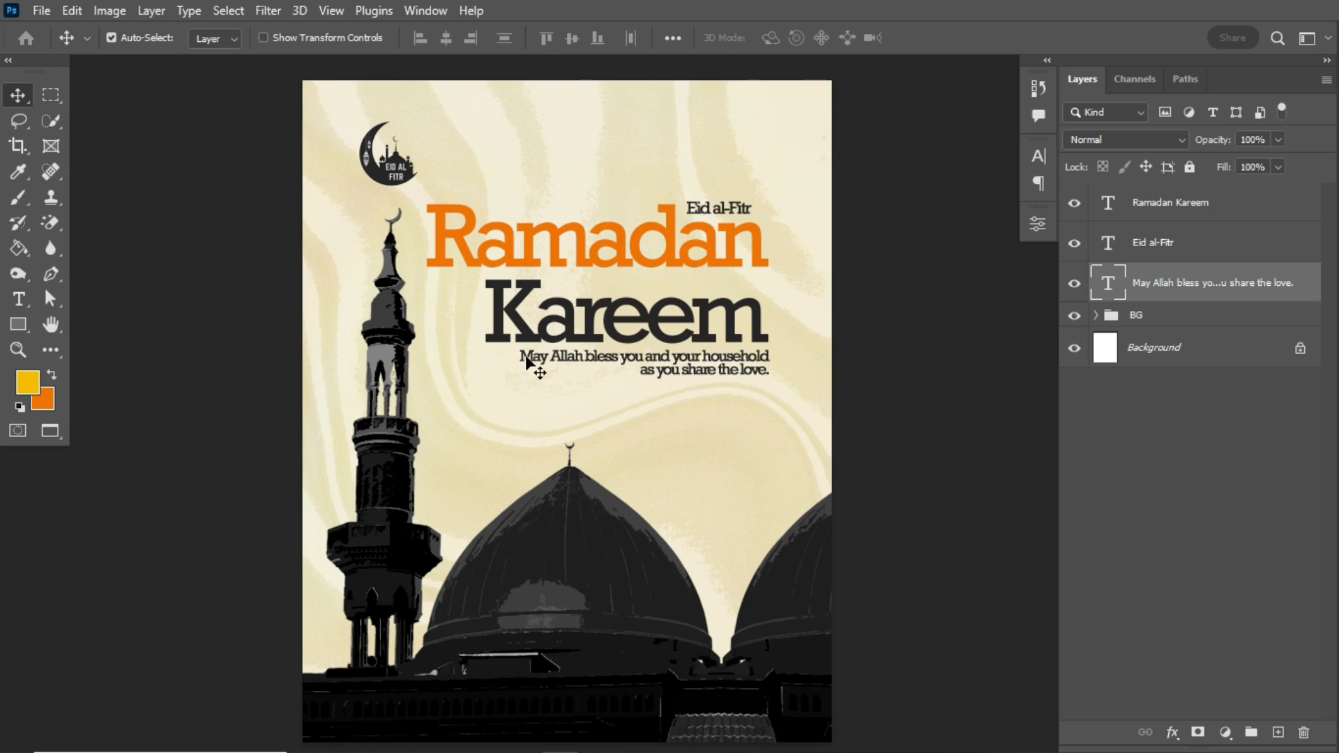
- Scale all three text layers down slightly together, keeping their right edge aligned
{"action": "left_click", "coordinate": [1217, 208], "text": "shift"}
{"action": "key", "text": "ctrl+t"}
{"action": "left_click_drag", "start_coordinate": [428, 200], "coordinate": [443, 209]}
{"action": "left_click_drag", "start_coordinate": [619, 316], "coordinate": [620, 316]}
{"action": "left_click", "coordinate": [970, 37]}
- Enlarge the mosque copy layer to about 144.08% and shift it slightly down, and collapse the BG group
{"action": "left_click", "coordinate": [643, 576]}
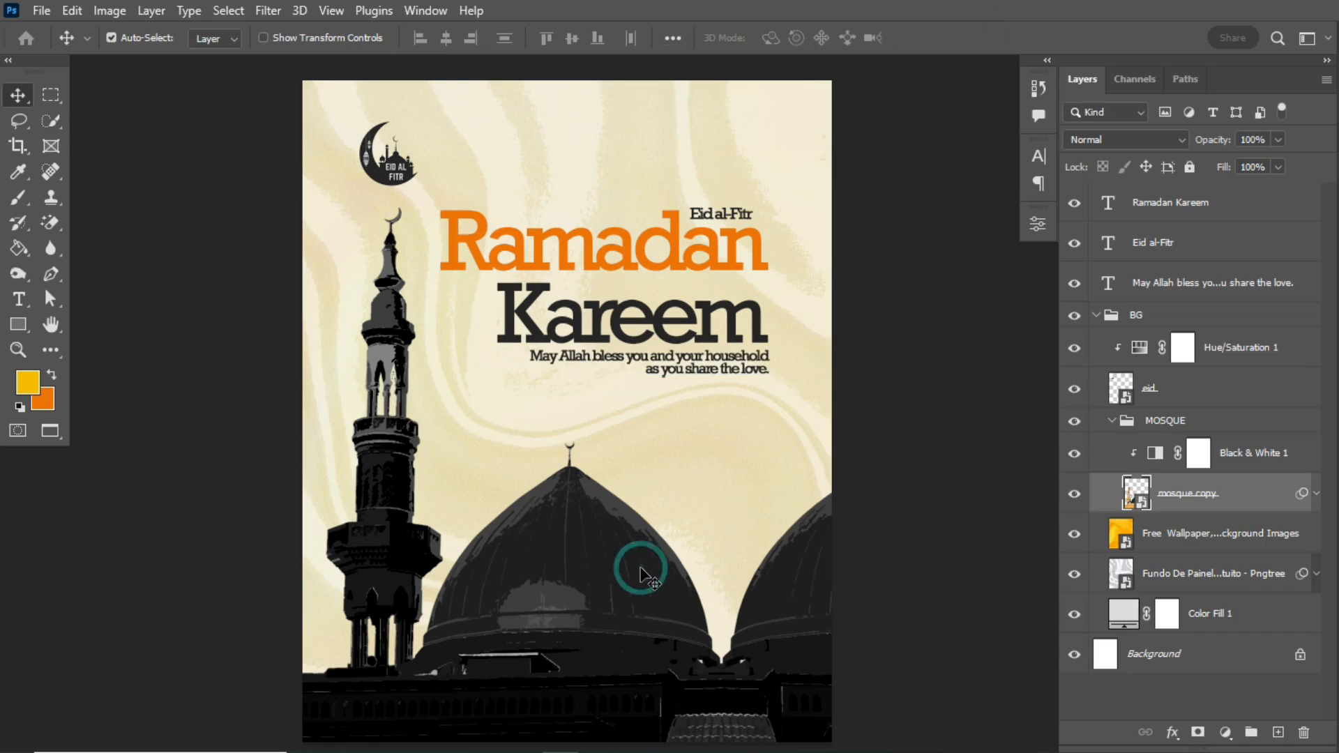
{"action": "key", "text": "ctrl+t"}
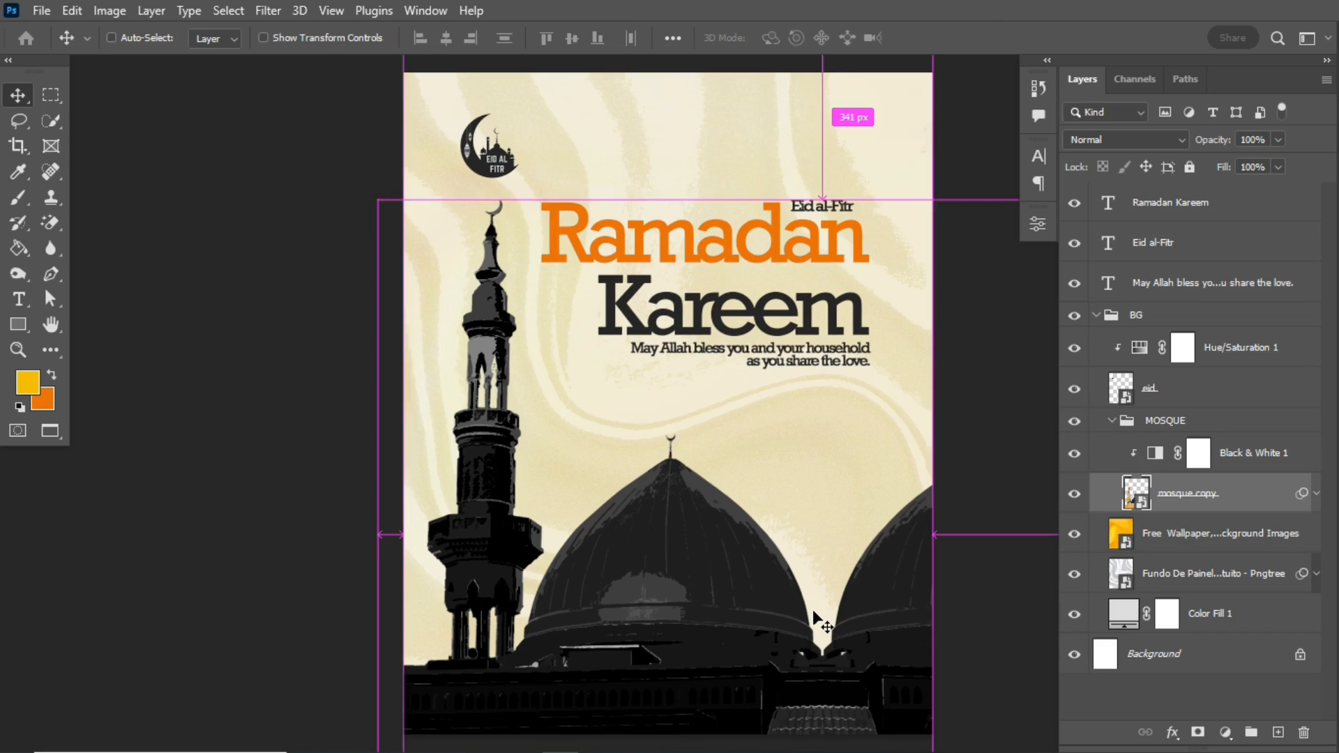
{"action": "left_click_drag", "start_coordinate": [824, 200], "coordinate": [763, 458]}
{"action": "key", "text": "Escape"}
{"action": "key", "text": "ctrl+t"}
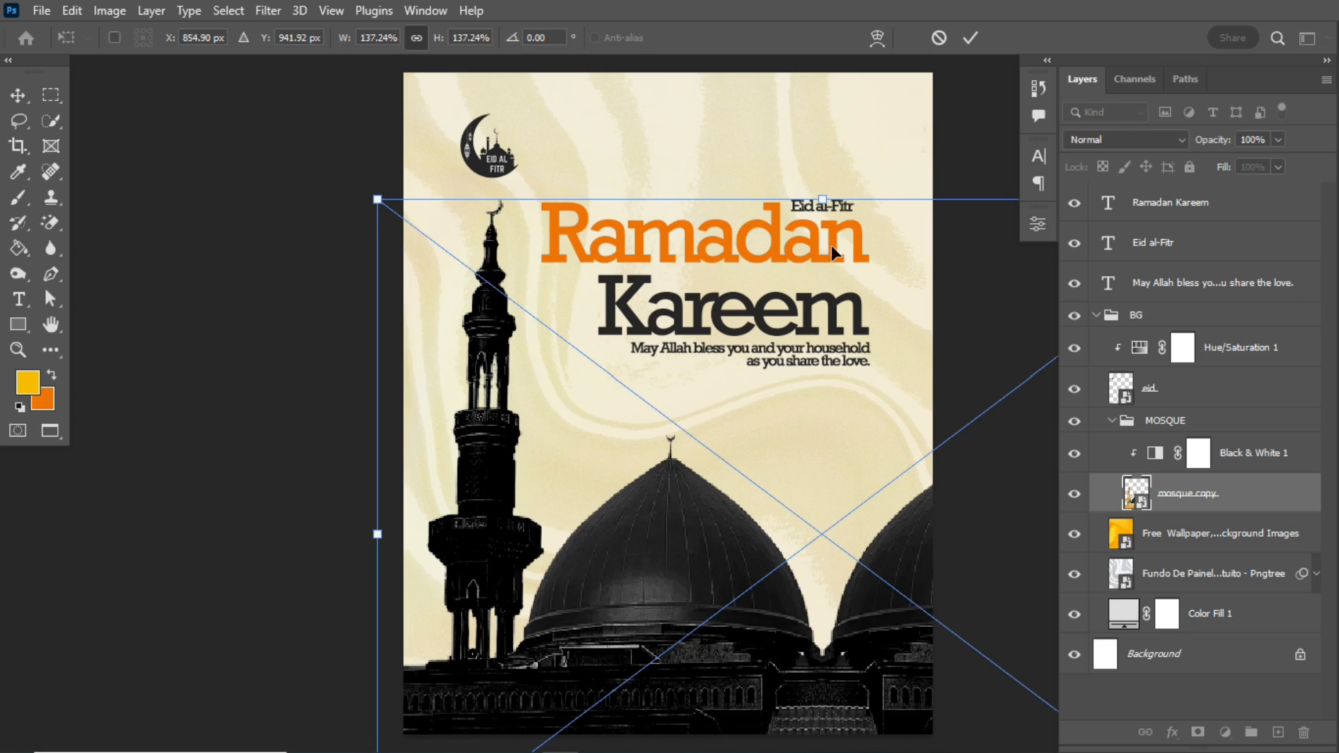
{"action": "left_click_drag", "start_coordinate": [829, 194], "coordinate": [935, 169]}
{"action": "left_click_drag", "start_coordinate": [764, 481], "coordinate": [782, 522]}
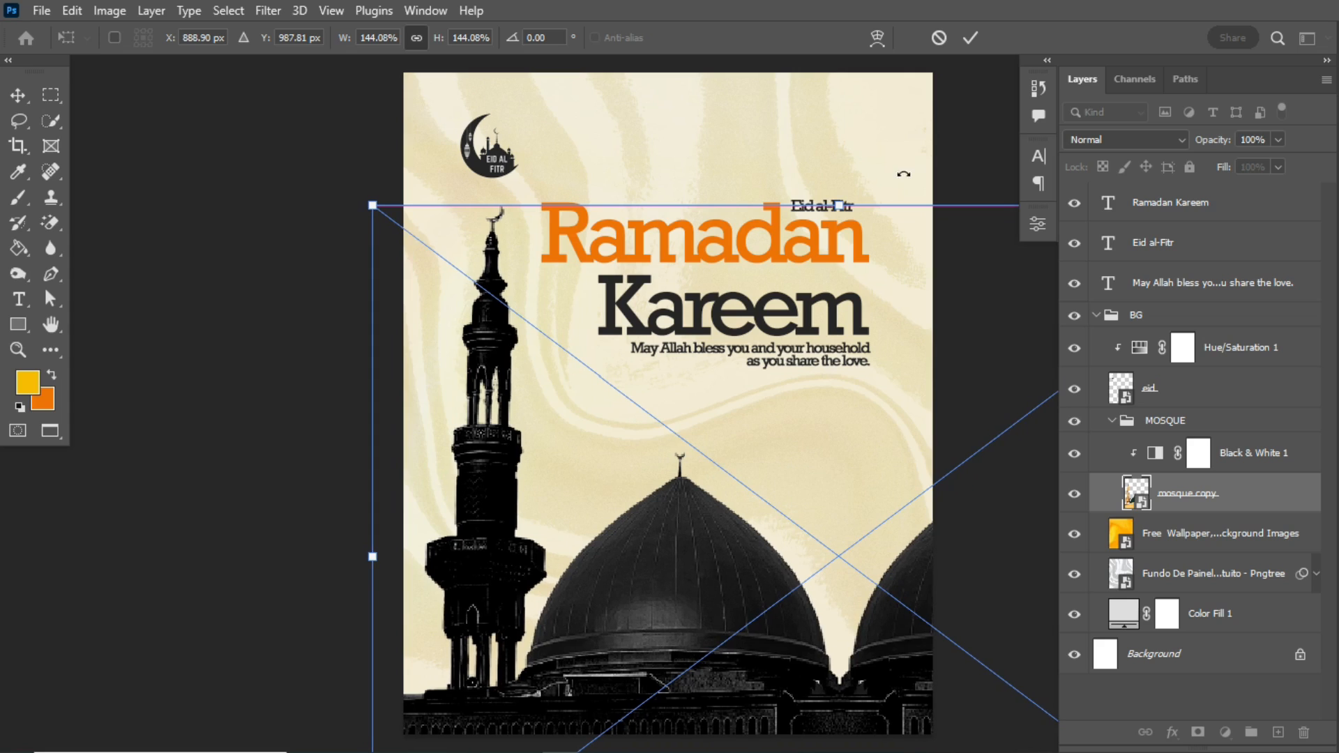
{"action": "left_click", "coordinate": [968, 38]}
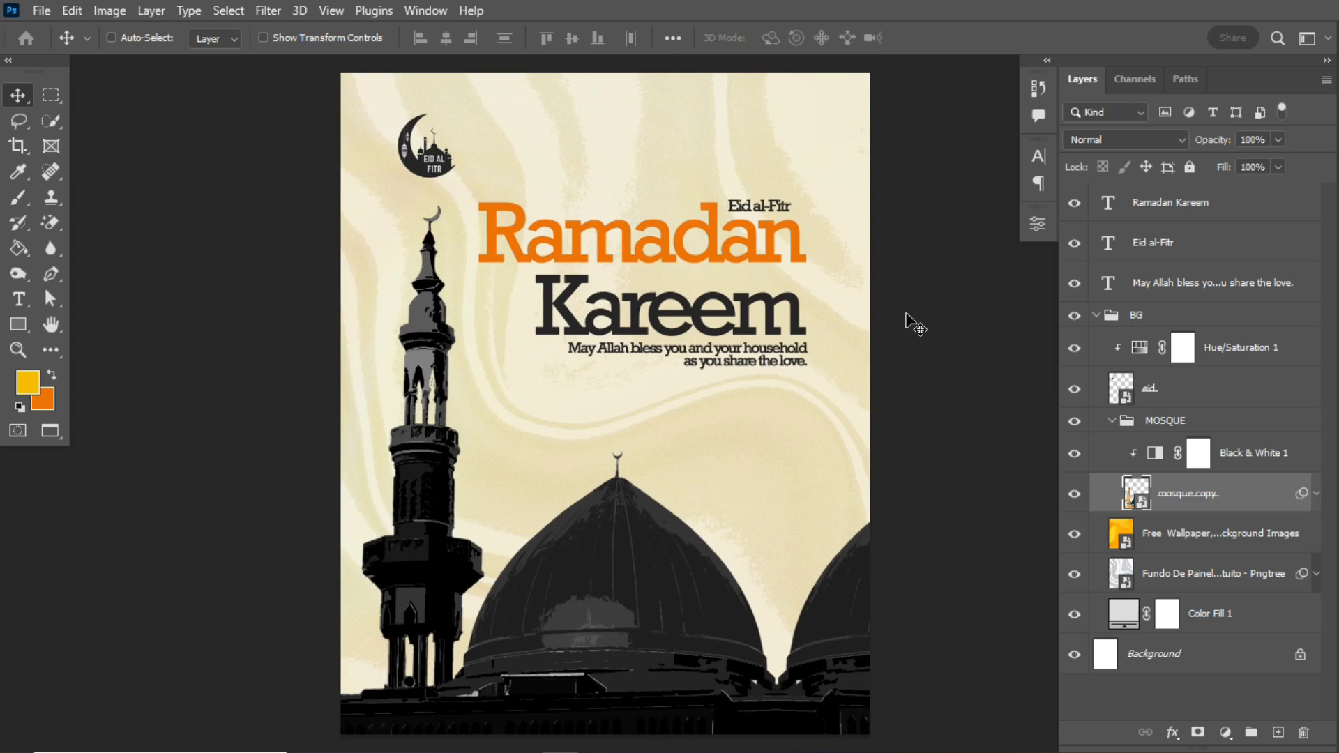
{"action": "left_click", "coordinate": [1110, 318]}
{"action": "left_click", "coordinate": [1097, 315]}
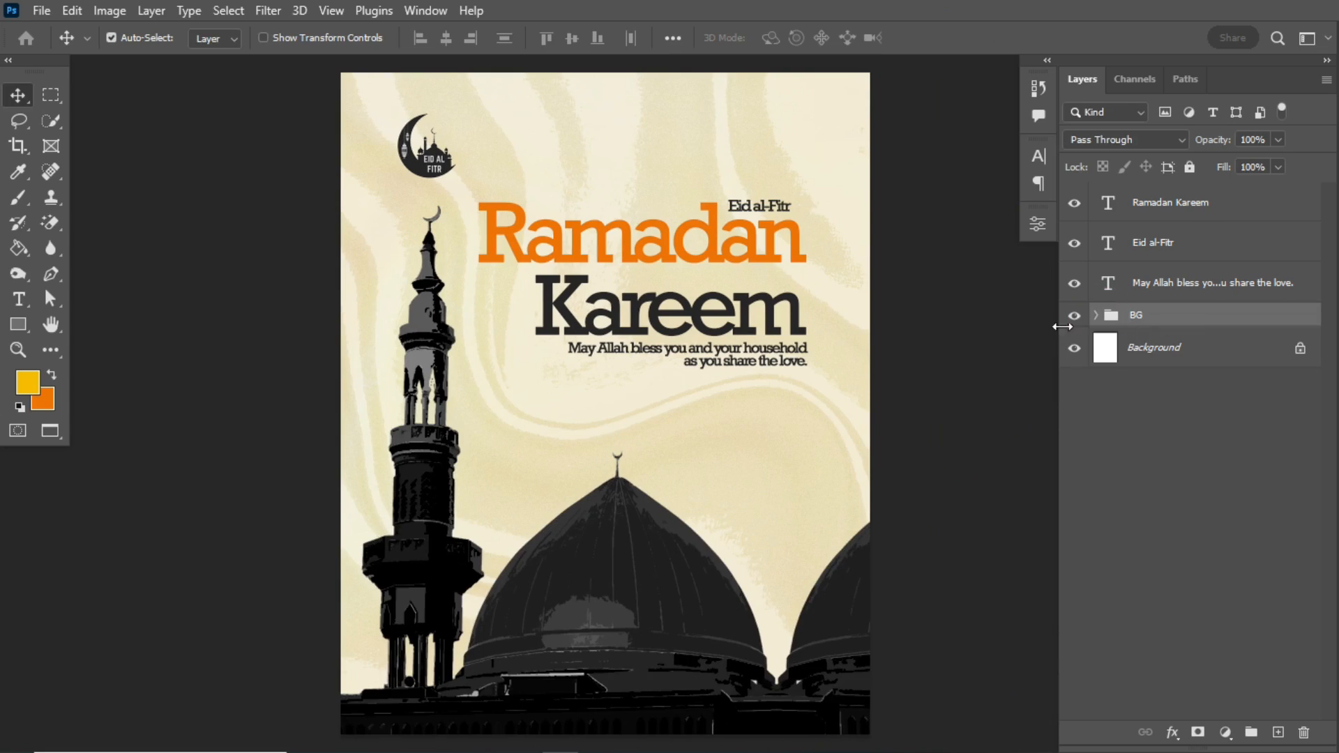